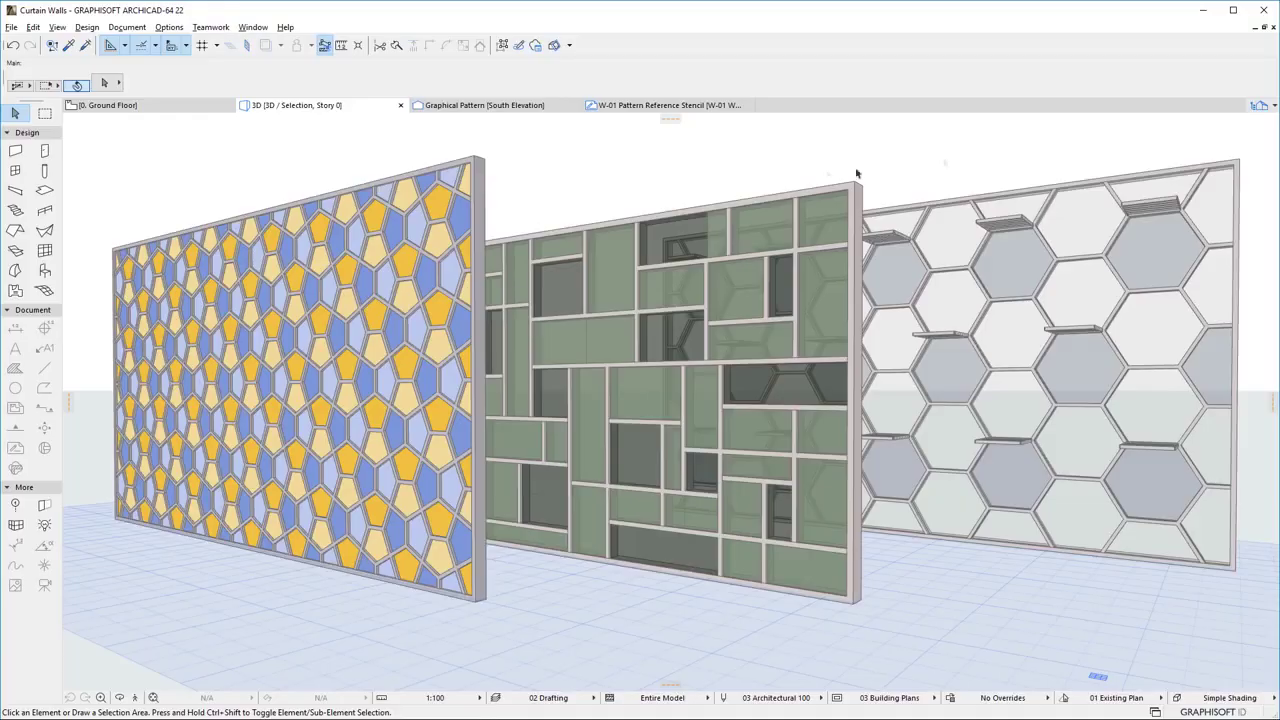
Switch from the 3D view to the '0. Ground Floor' plan
click(182, 112)
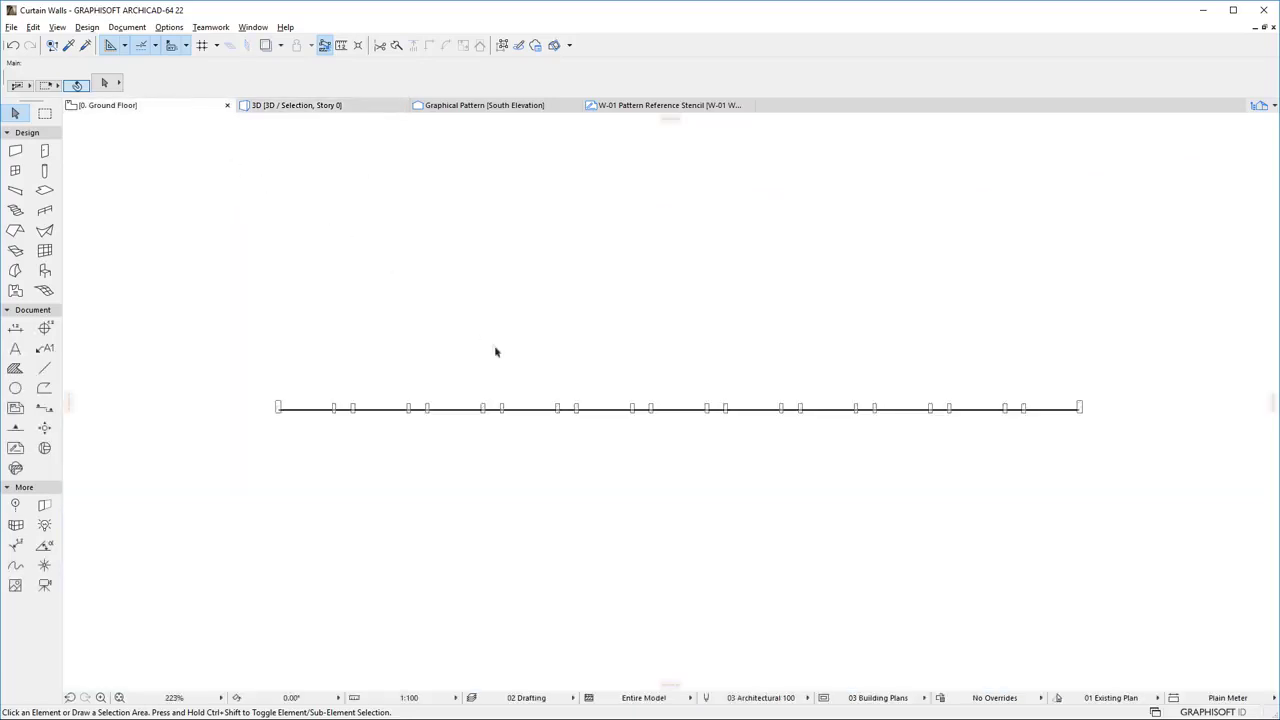
Apply the 'Empty' favorite scheme to the curtain wall, removing its mullion divisions
click(519, 400)
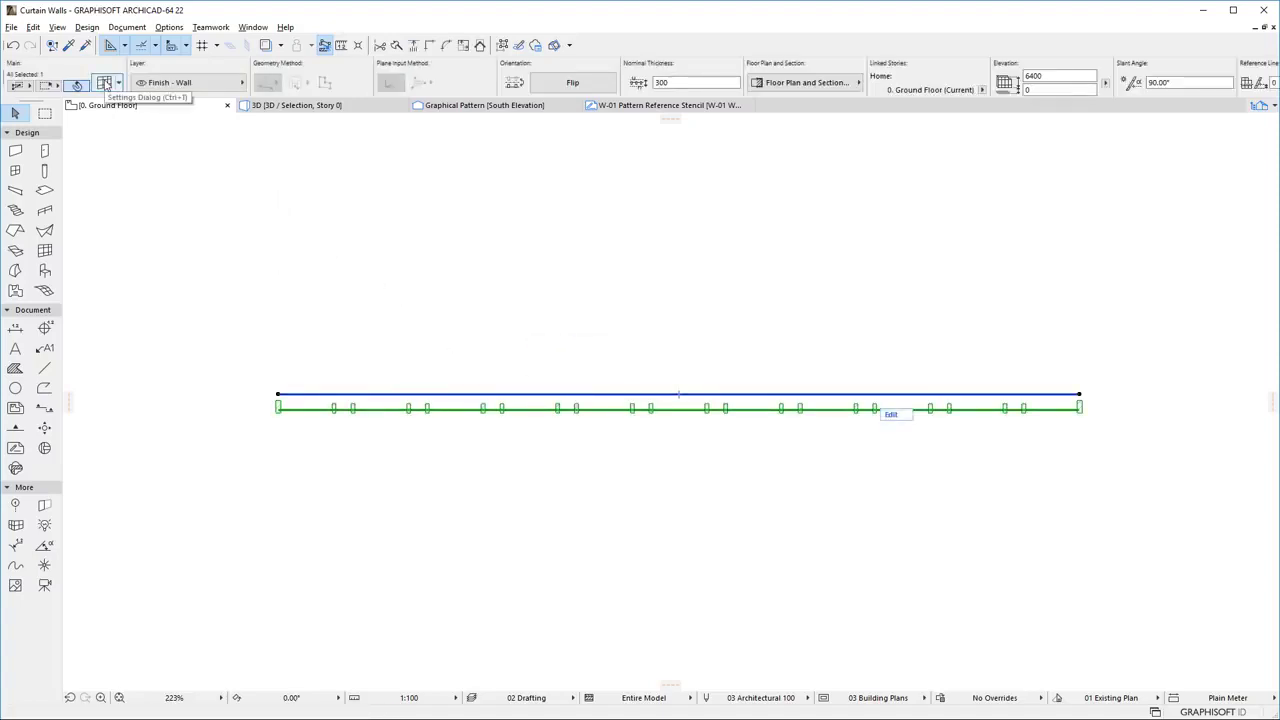
click(105, 84)
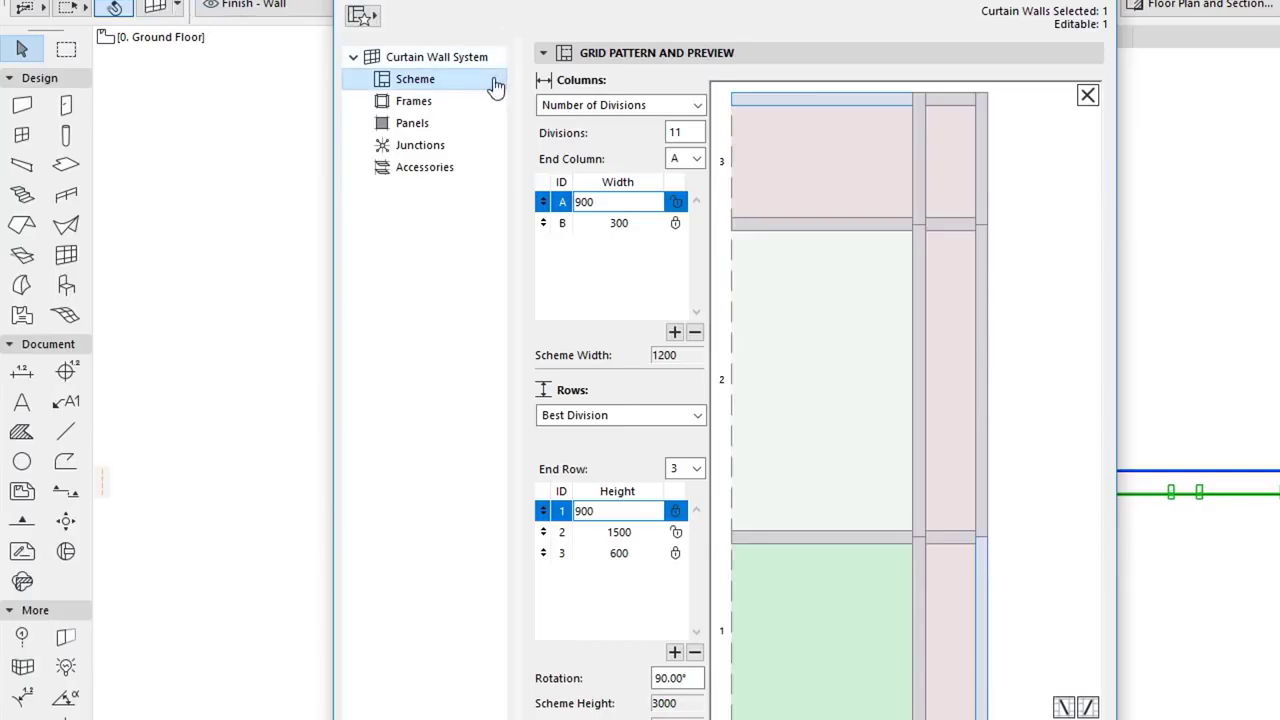
click(376, 17)
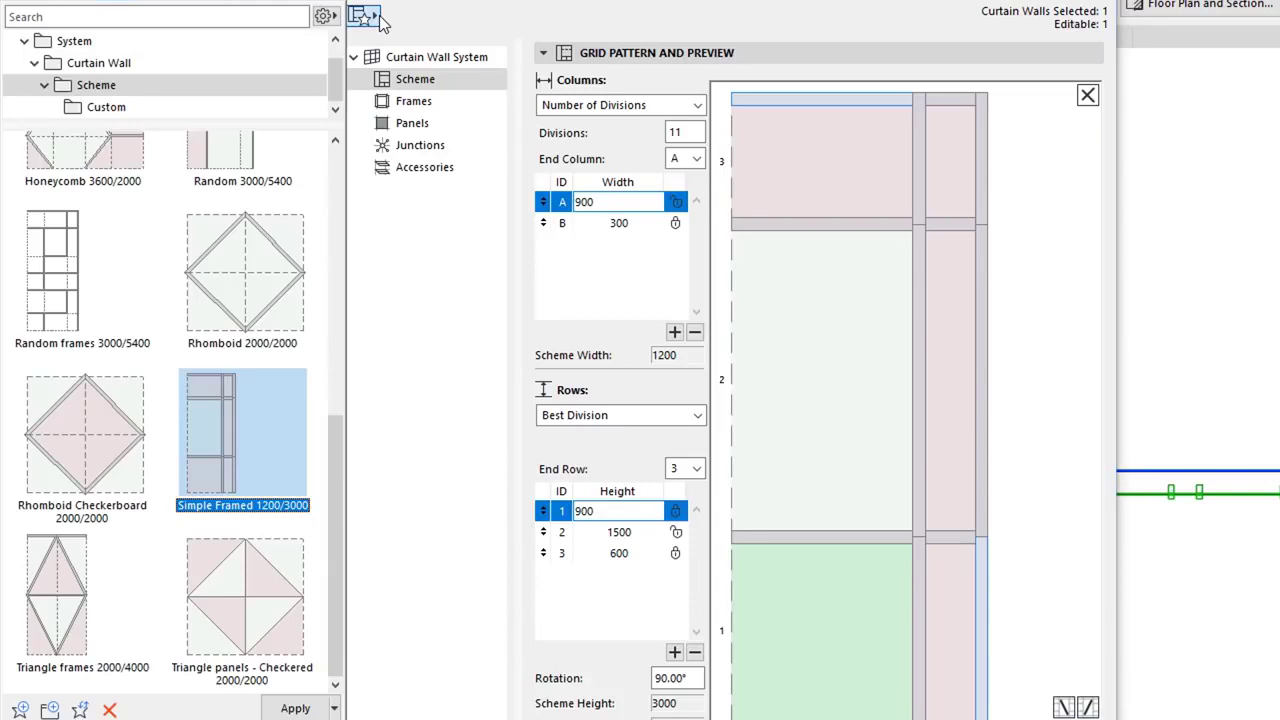
scroll(215, 252, up, 5)
click(99, 289)
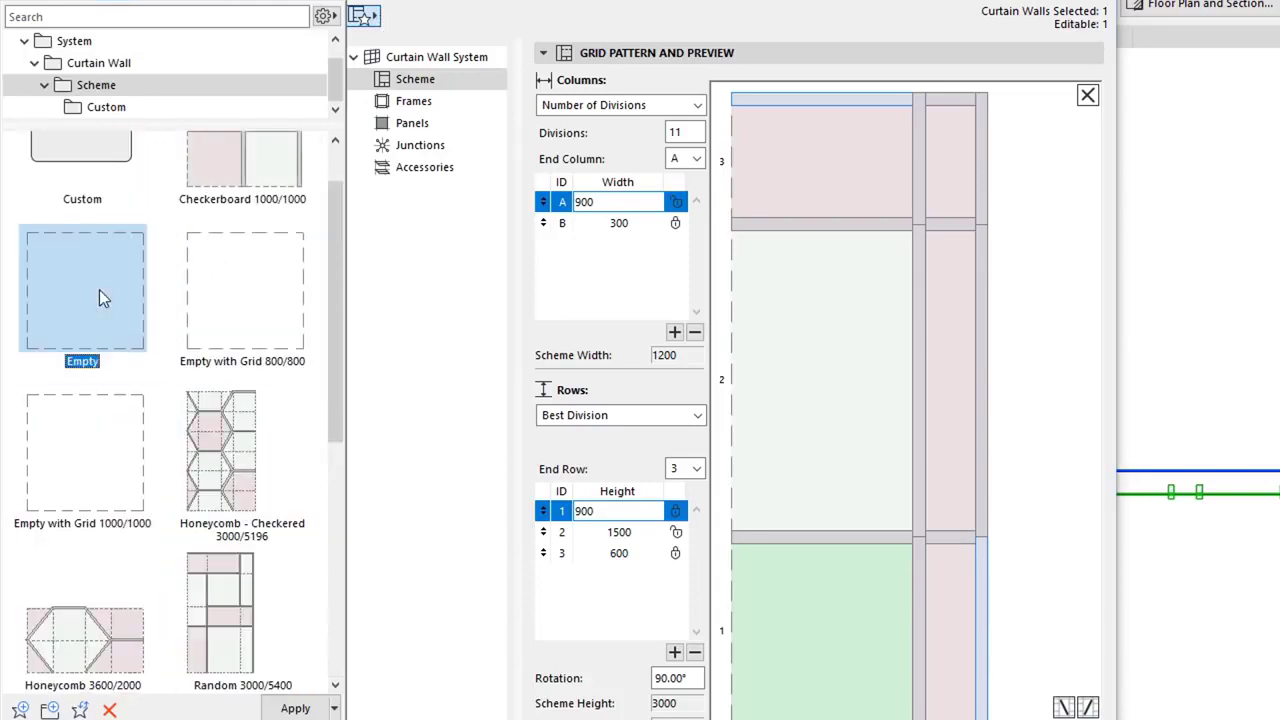
click(292, 708)
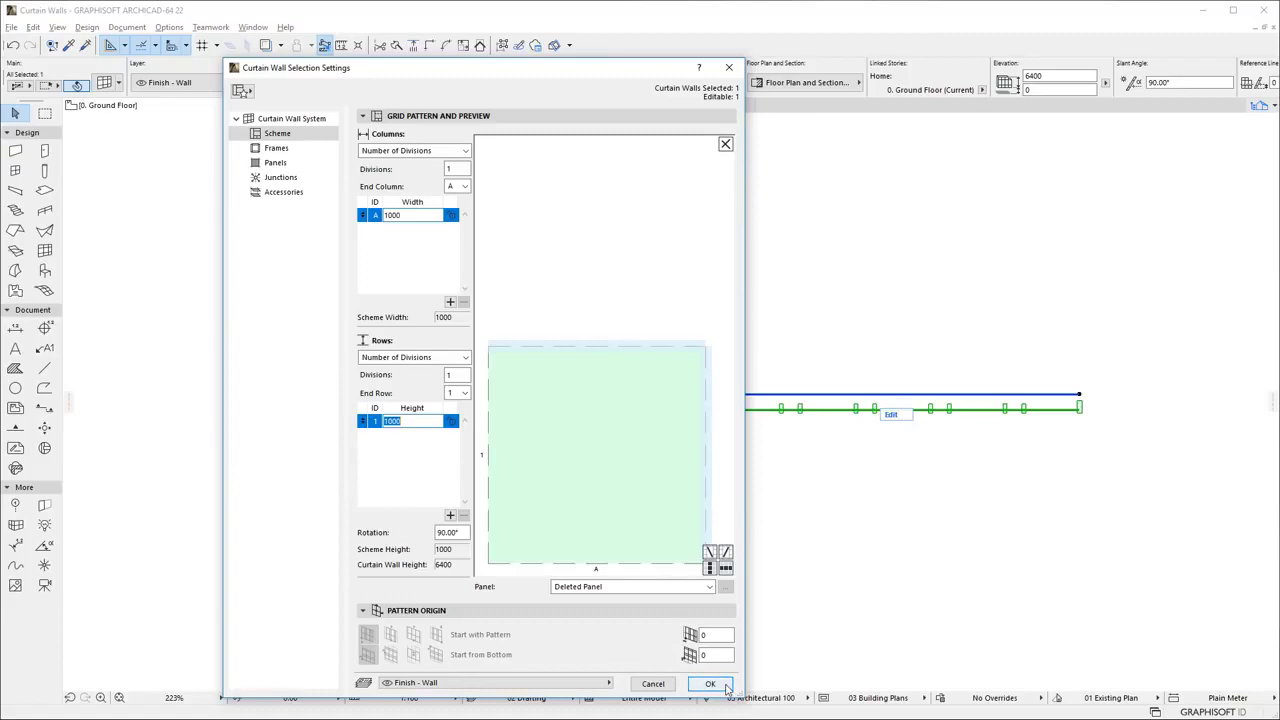
click(710, 686)
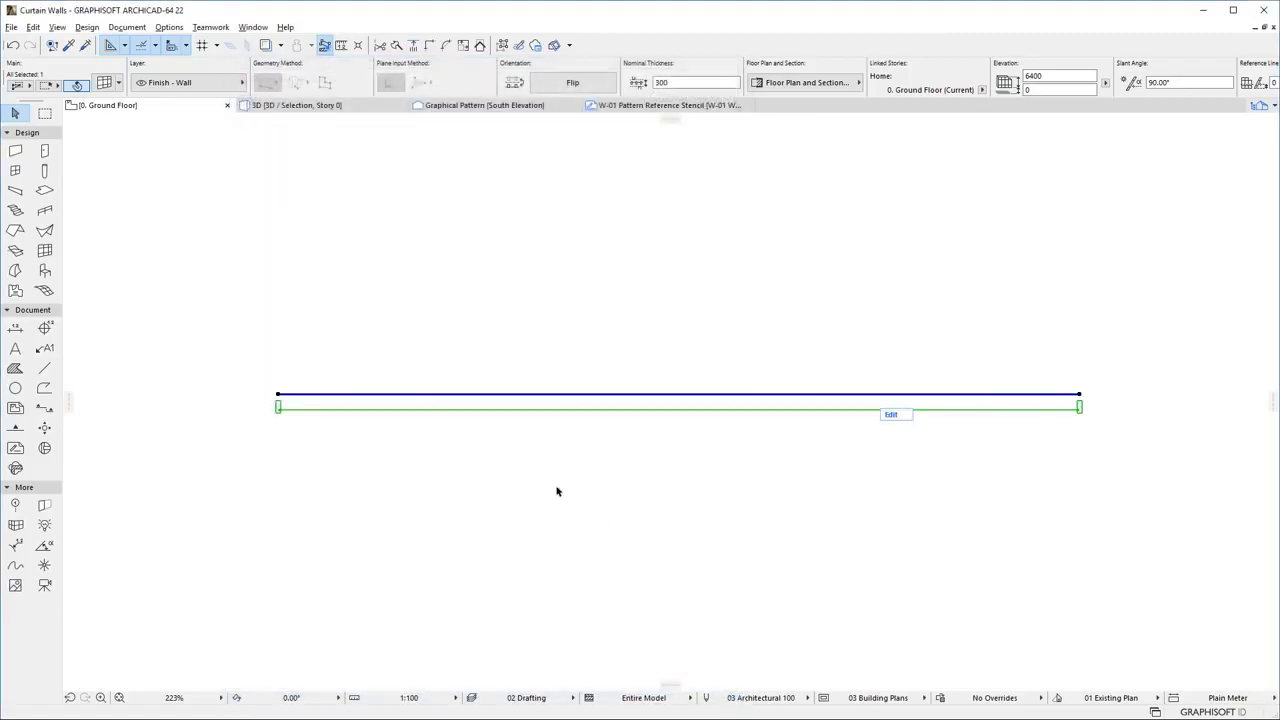
Open the Graphical Pattern Creation 3D view from the 3D tab's recent related views
click(350, 104)
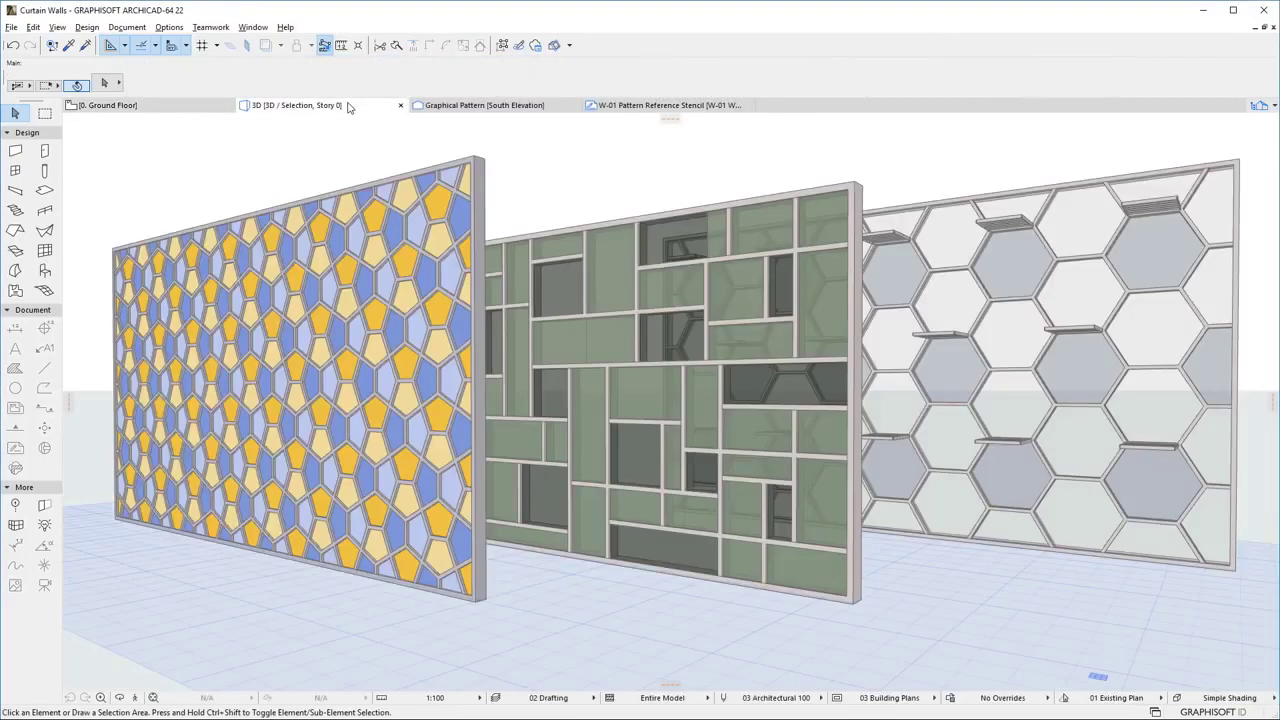
right_click(349, 104)
mouse_move(368, 115)
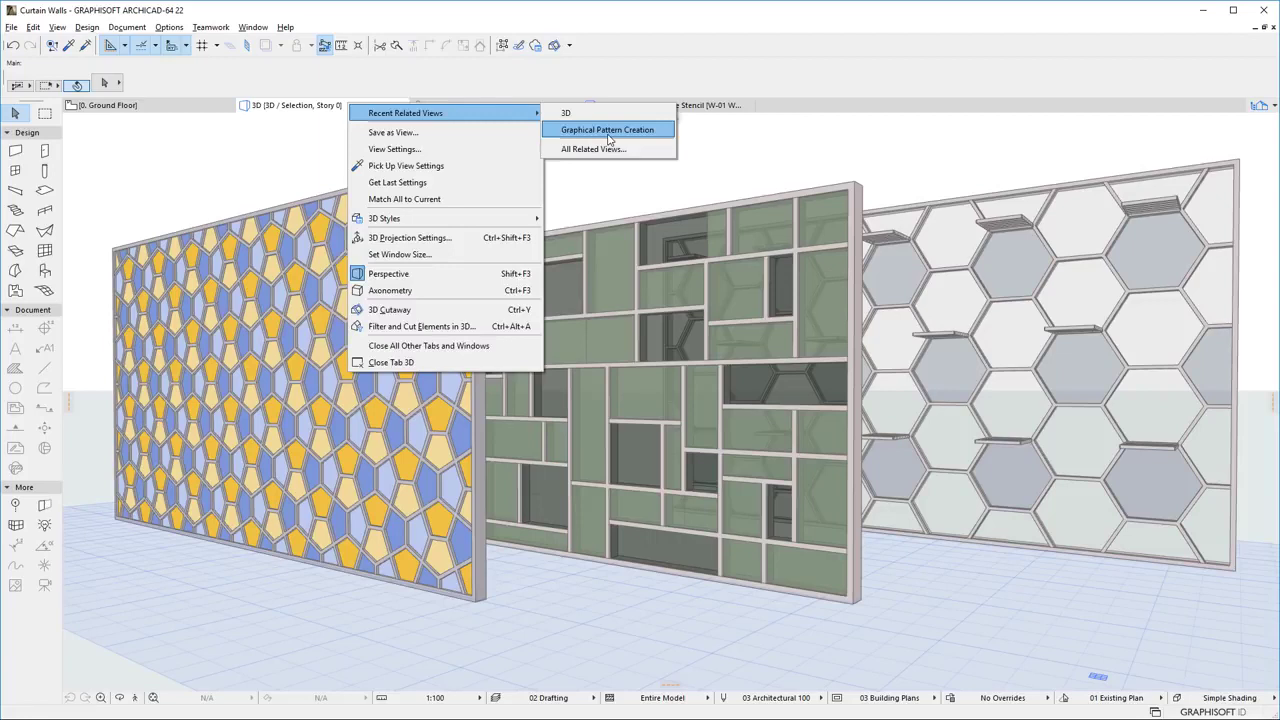
click(606, 133)
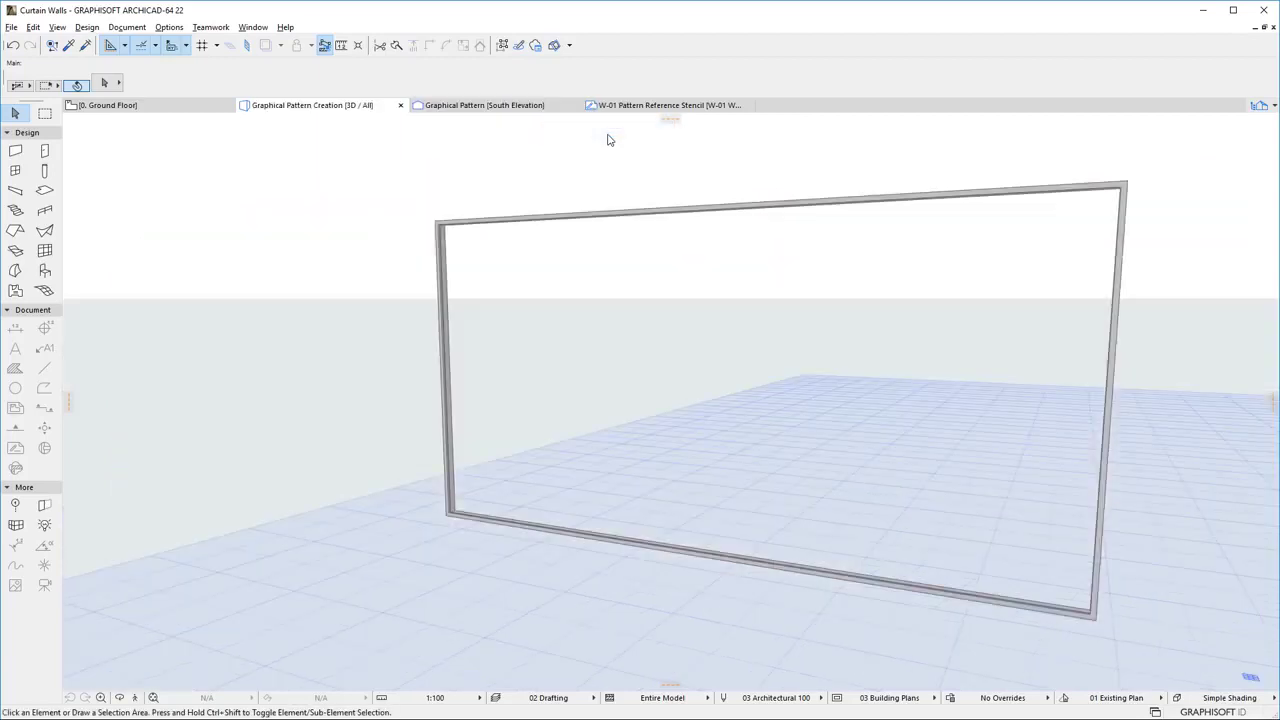
Apply the 'Empty with Grid 800/800' favorite scheme to the curtain wall
click(450, 228)
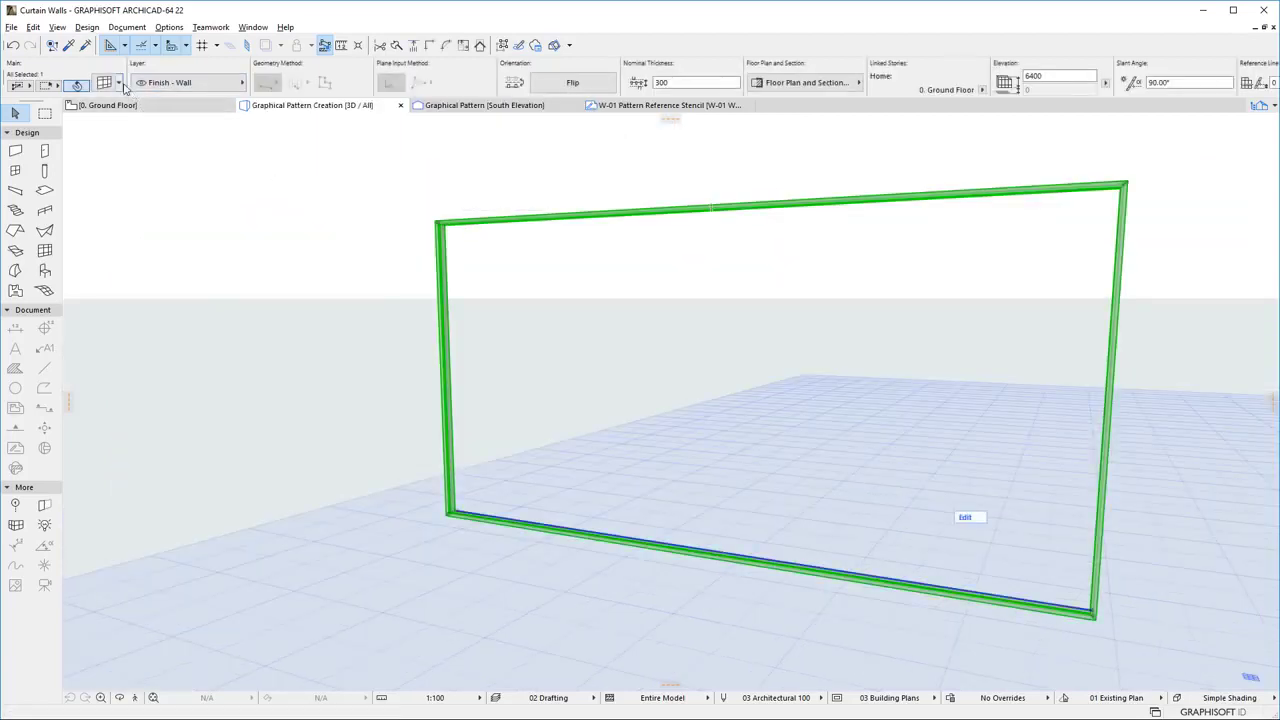
click(104, 84)
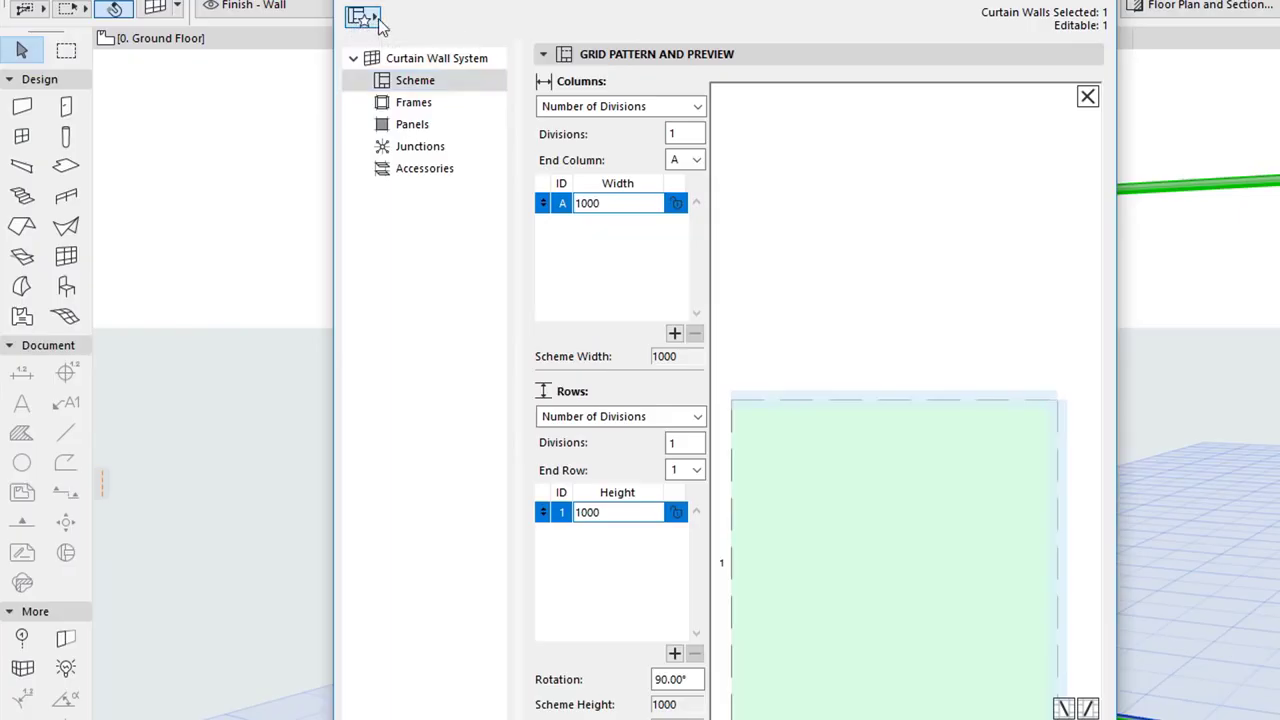
click(365, 18)
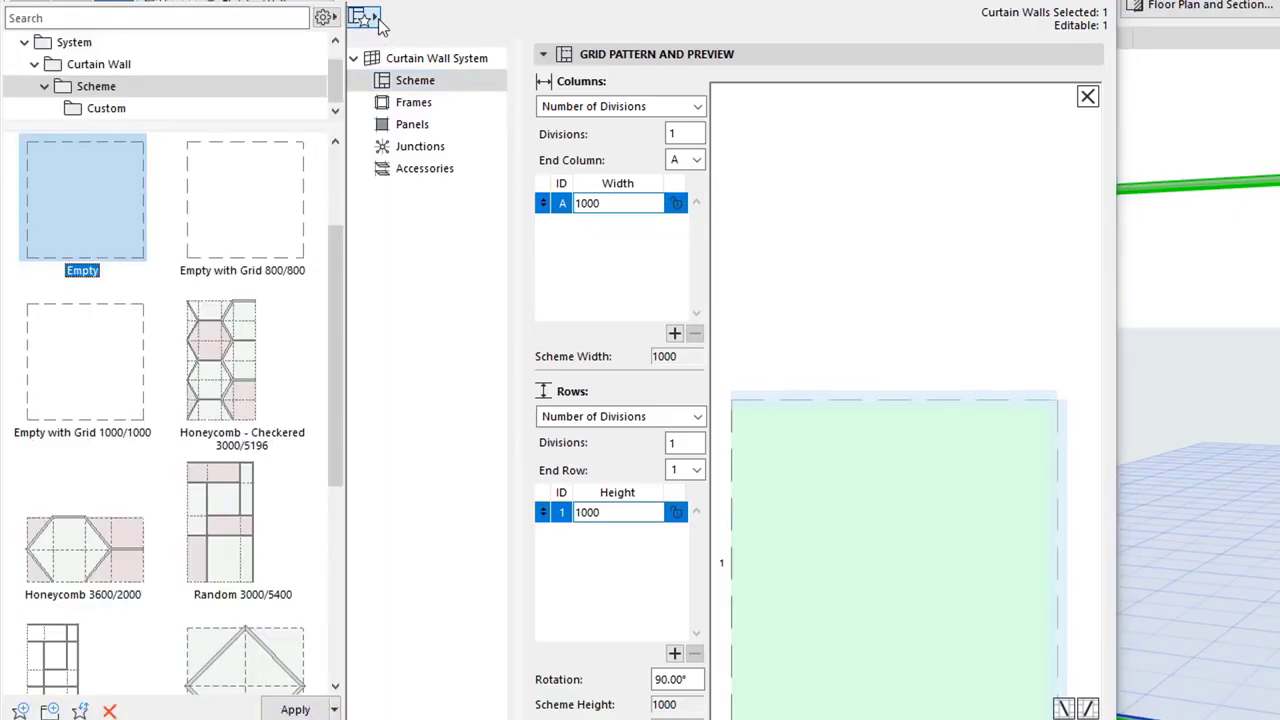
click(258, 212)
click(295, 709)
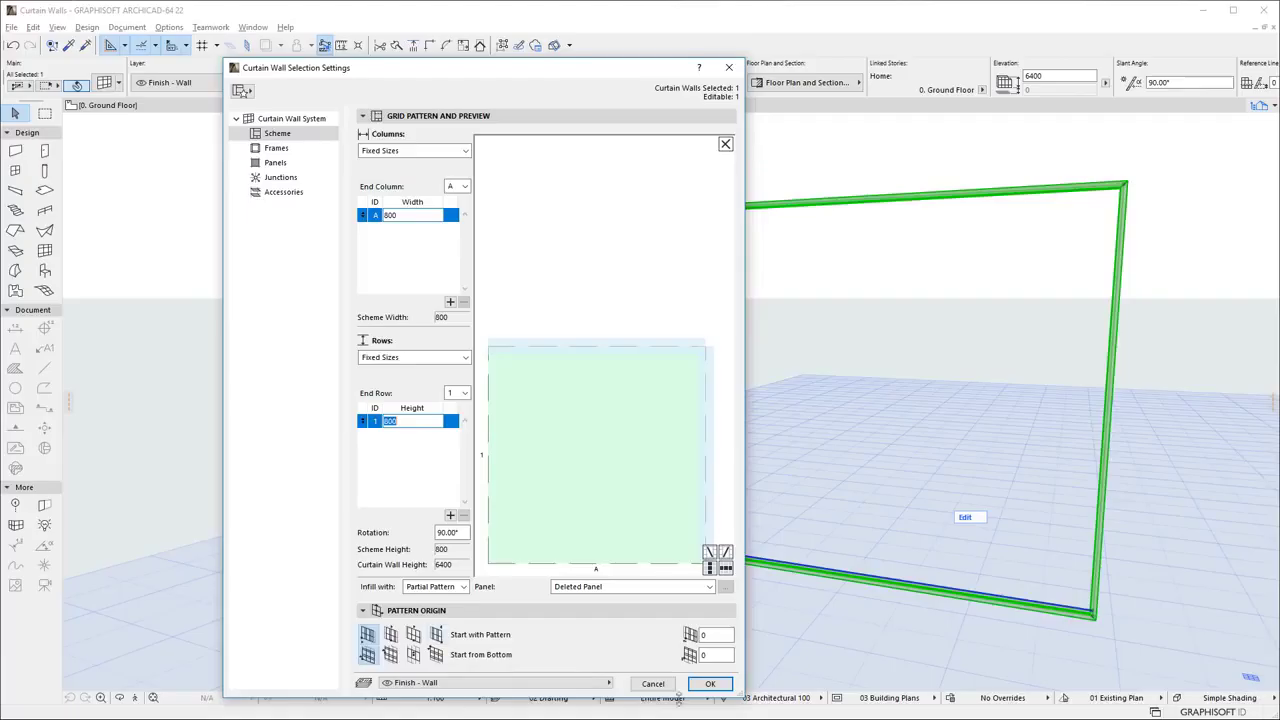
click(713, 686)
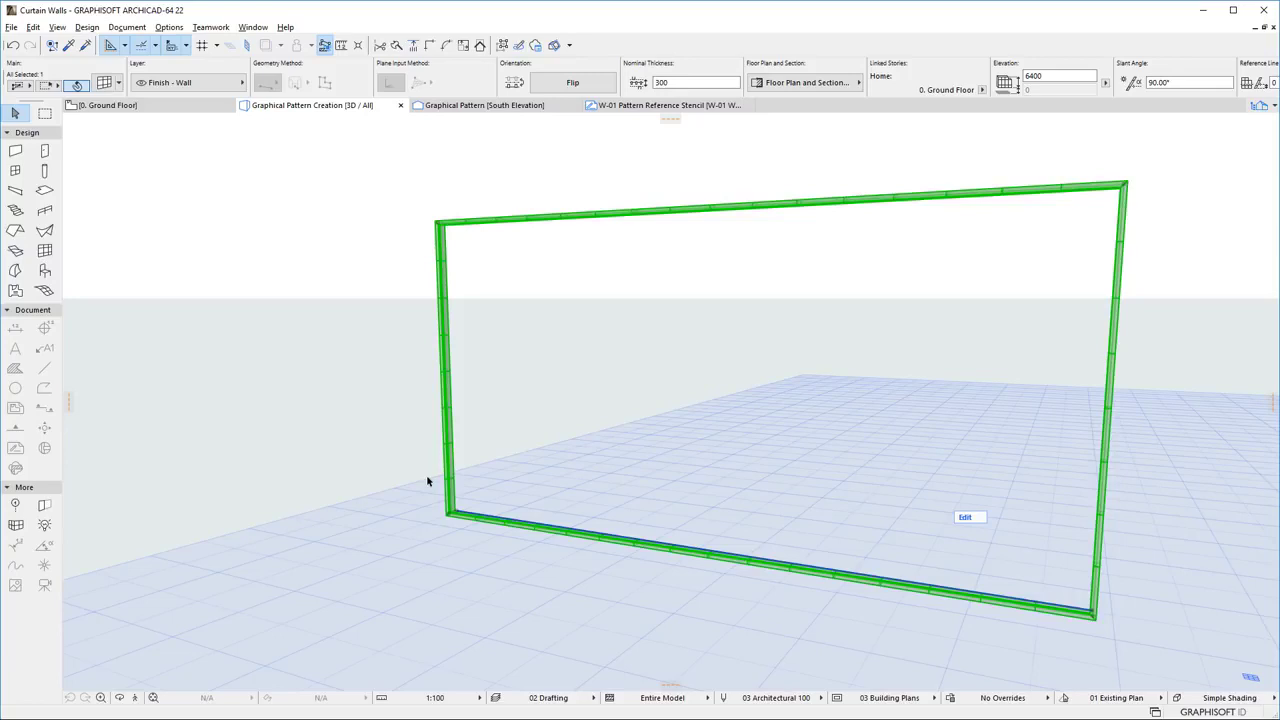
key(Escape)
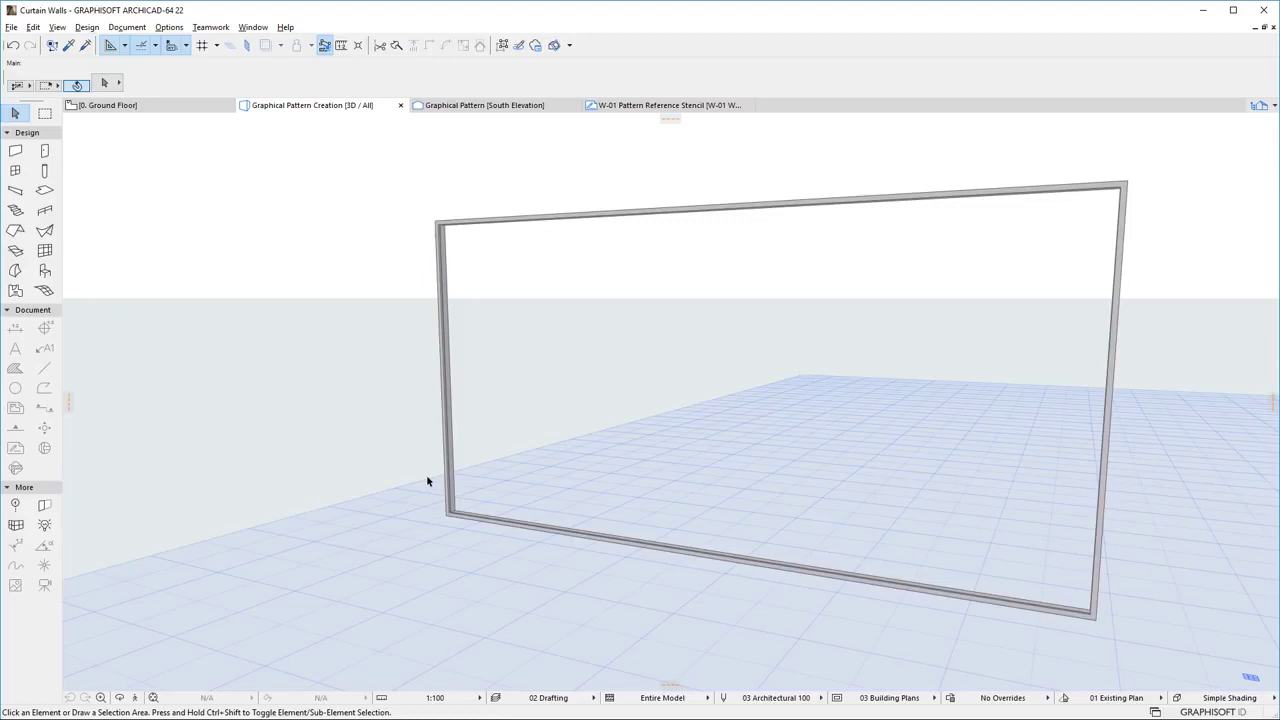
Edit the curtain wall in the South Elevation with the Scheme Grid shown
click(551, 110)
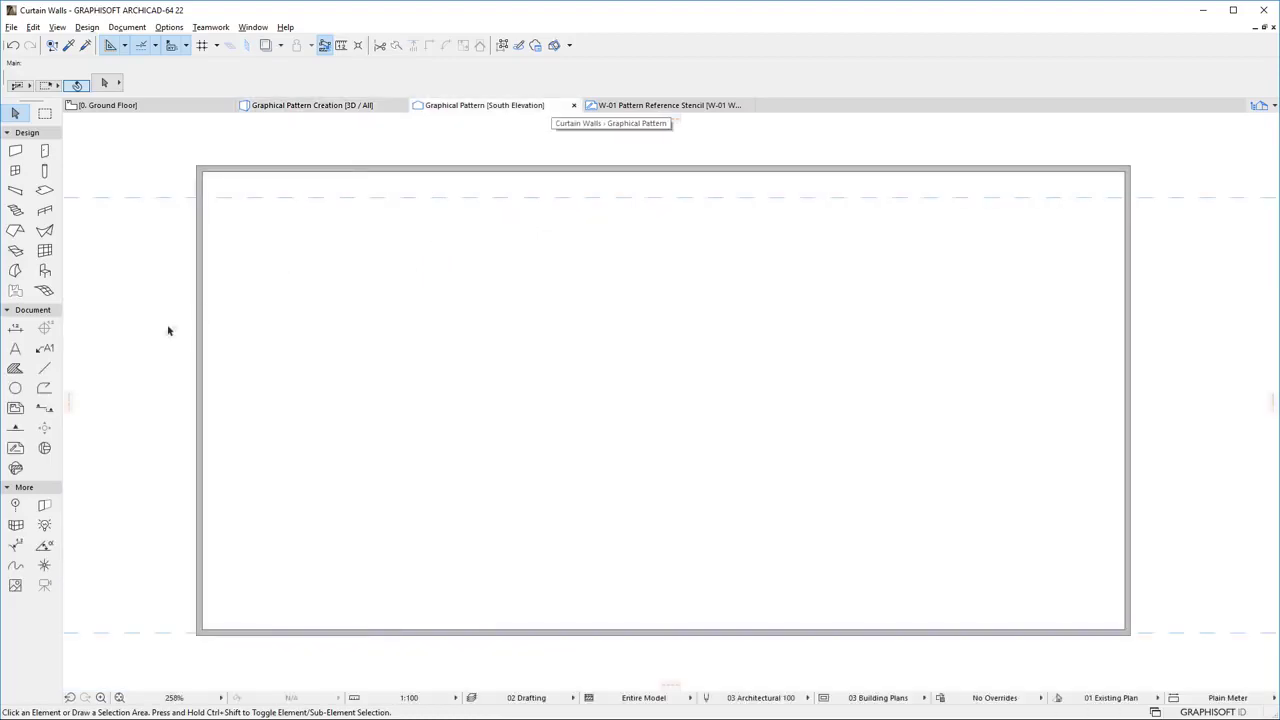
click(199, 338)
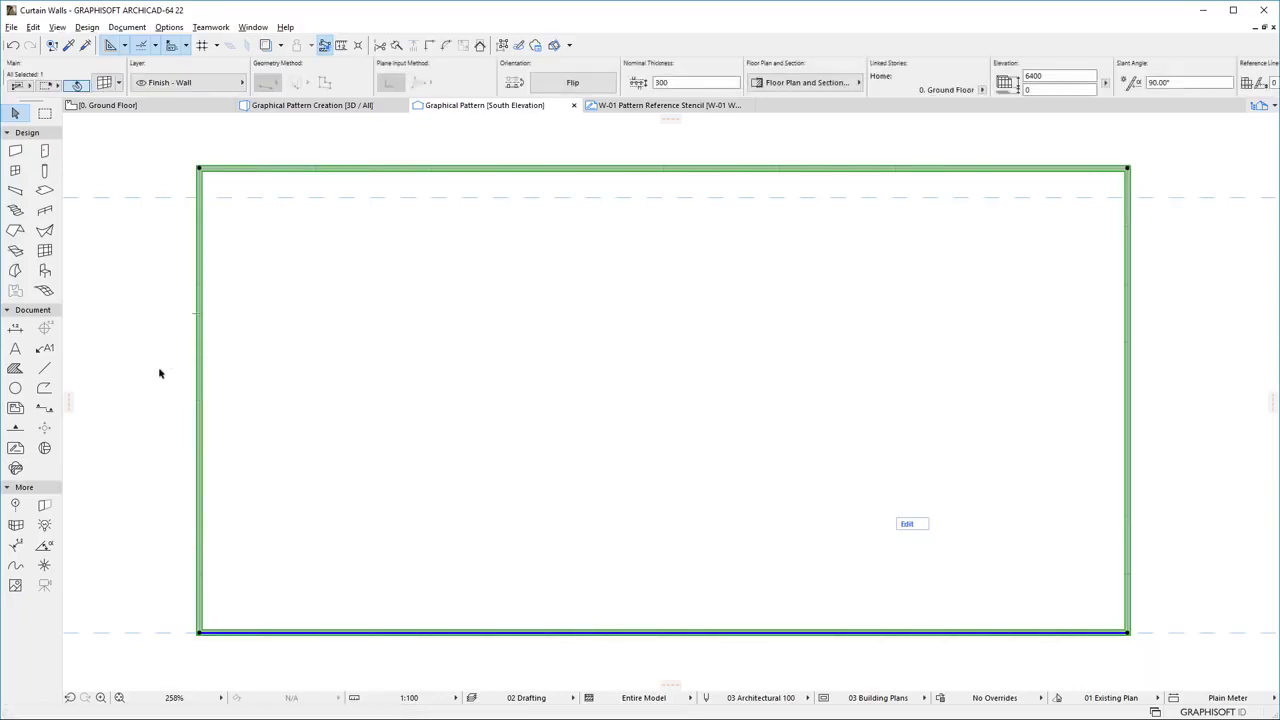
click(910, 525)
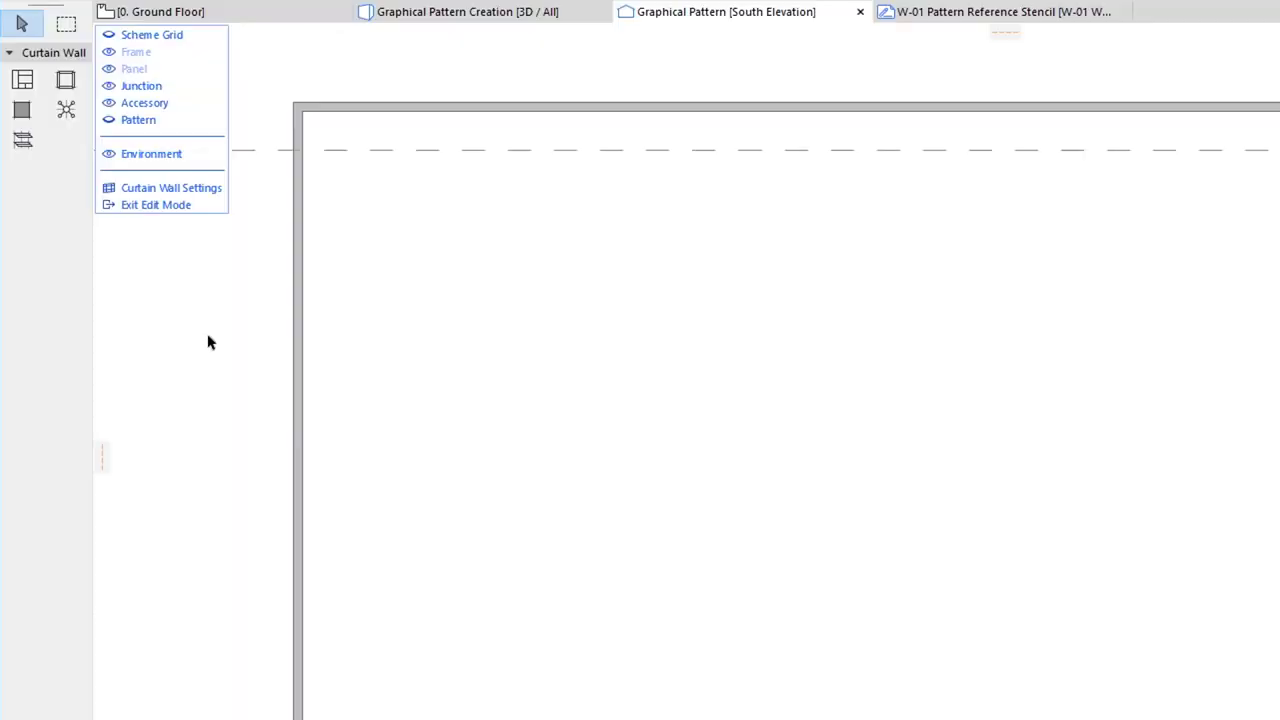
click(107, 36)
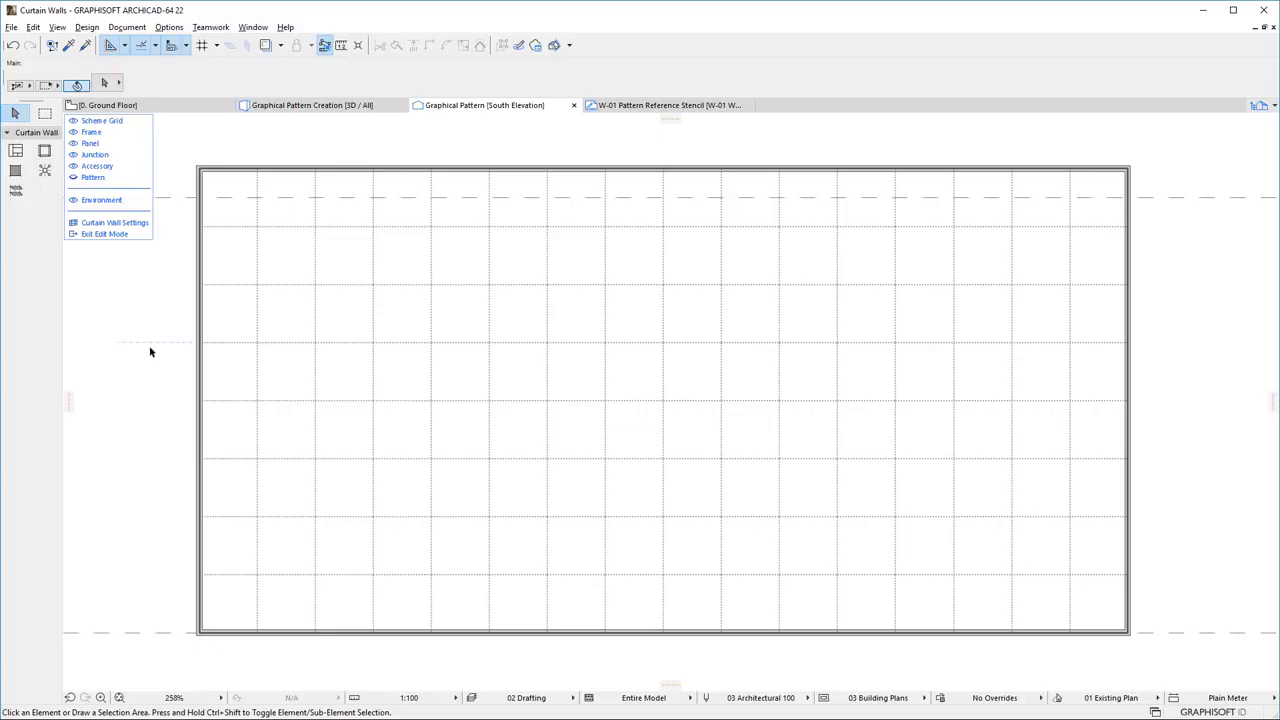
Show the W-01 Worksheet as a trace reference over the curtain wall elevation
click(1258, 105)
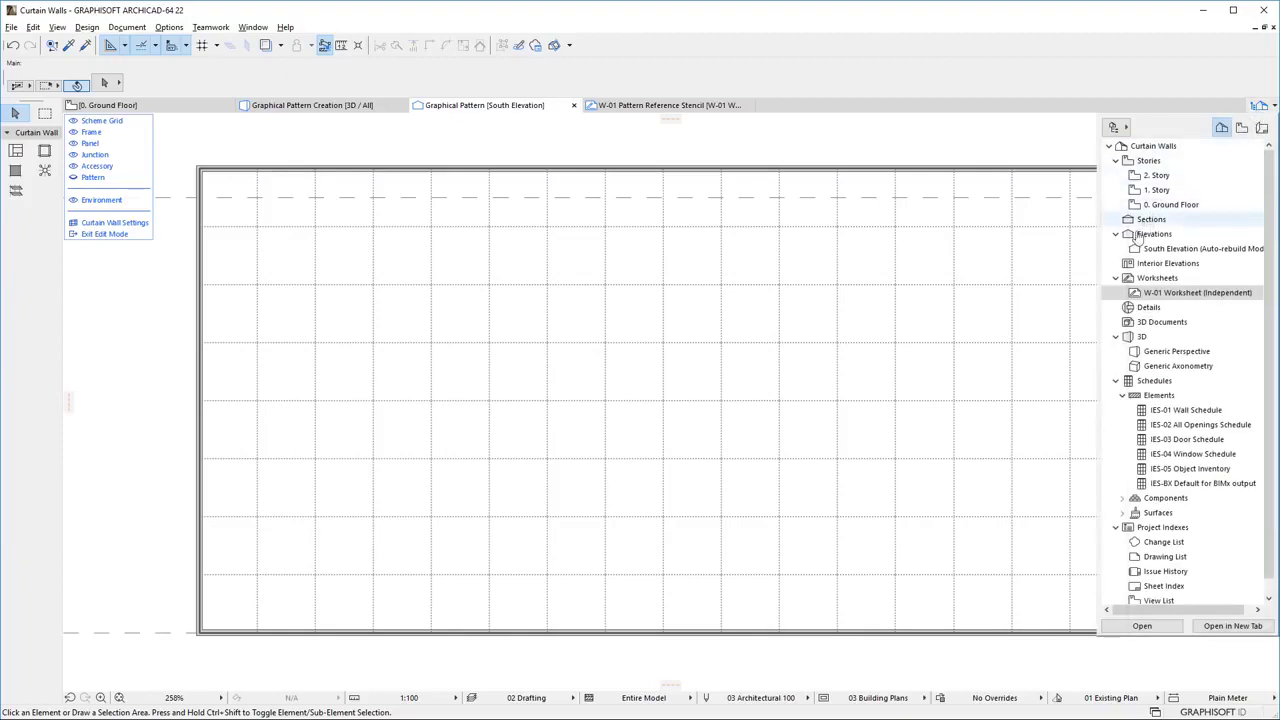
right_click(1109, 295)
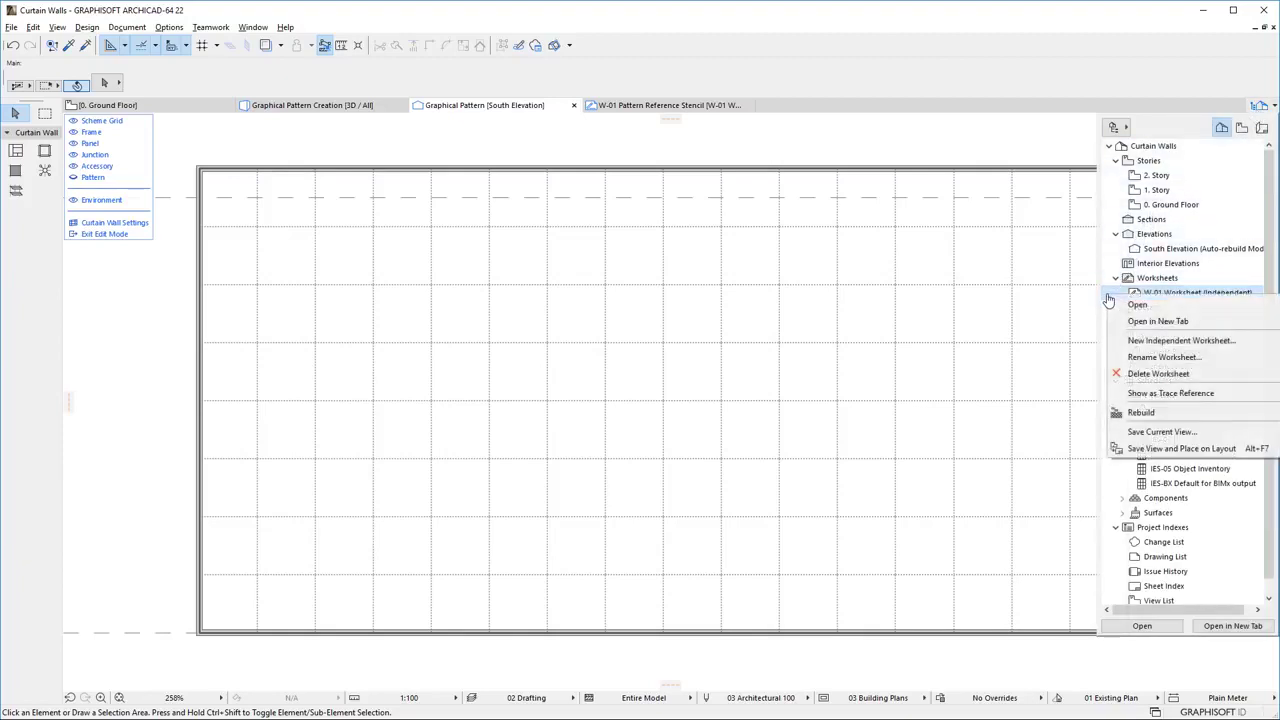
click(1228, 394)
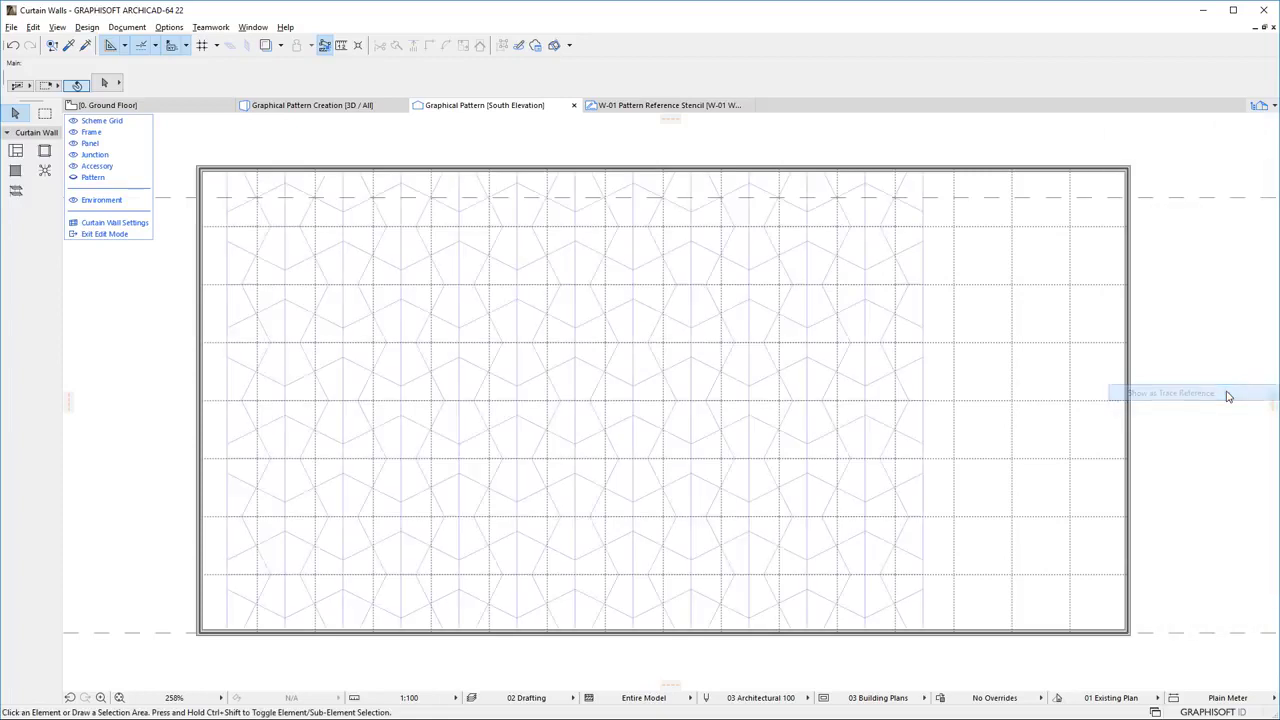
scroll(227, 610, up, 3)
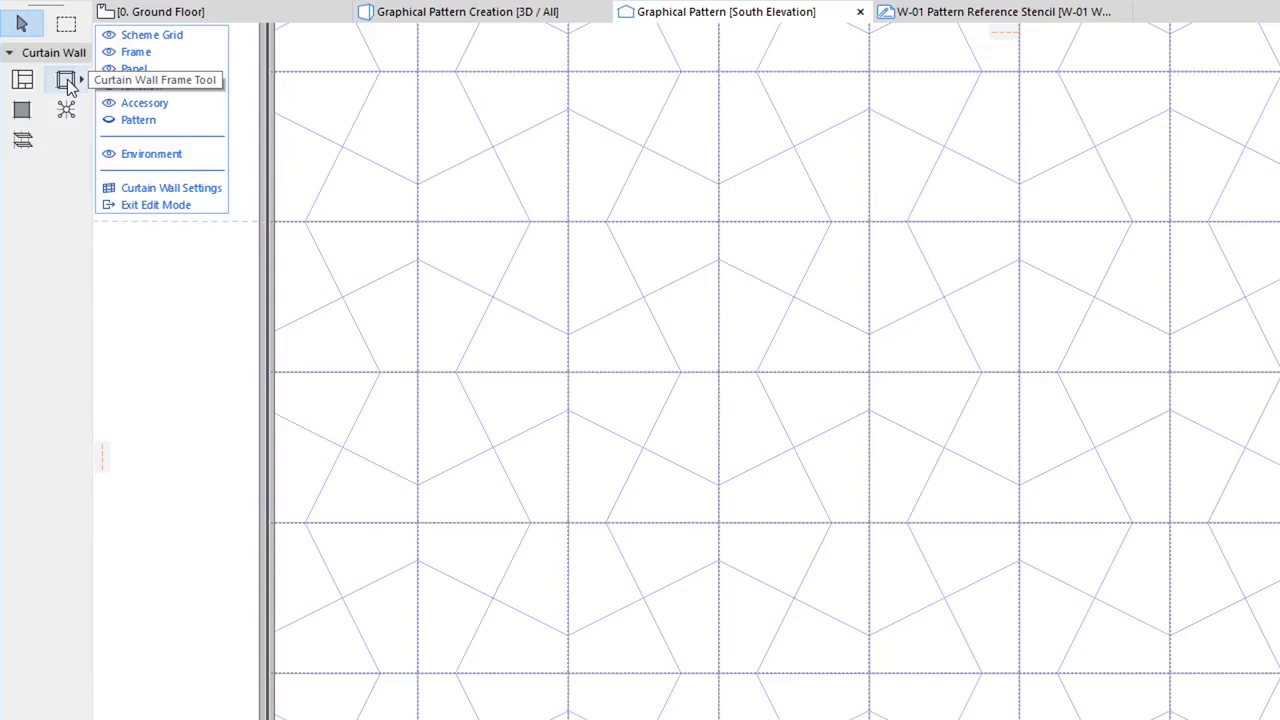
Draw a zigzag frame along the top pentagon edges of the guide pattern
click(66, 80)
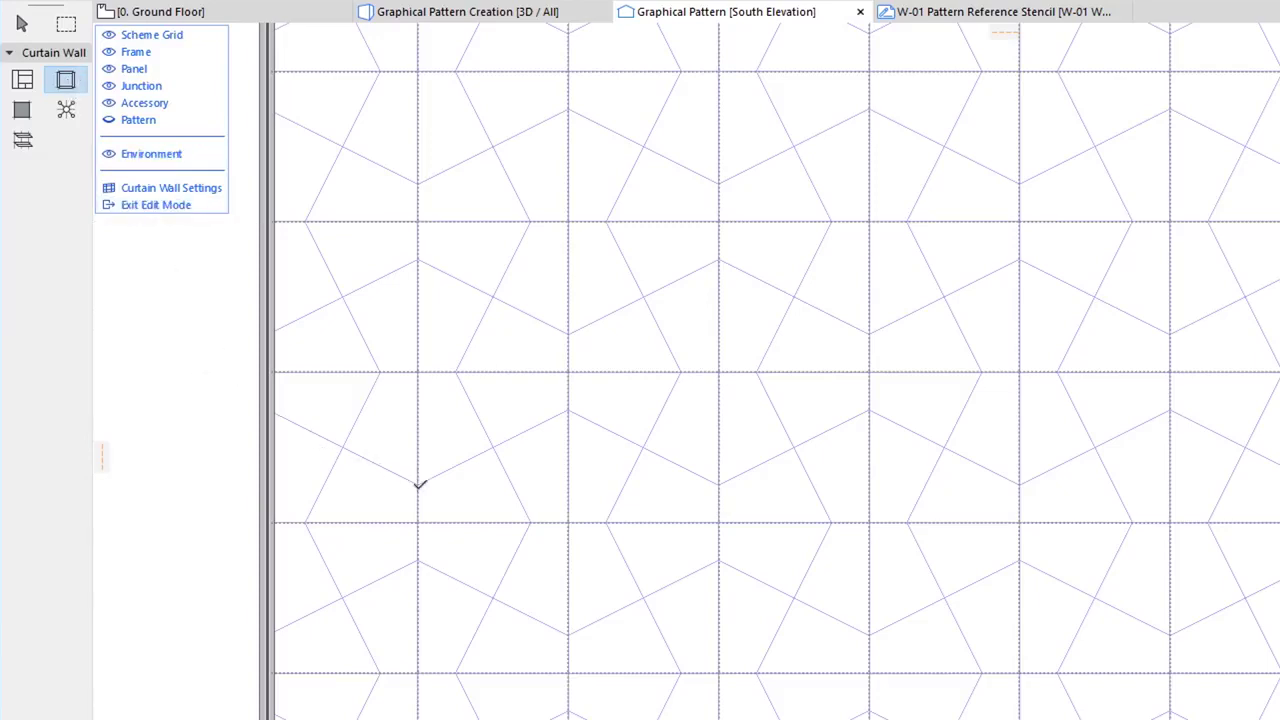
click(417, 481)
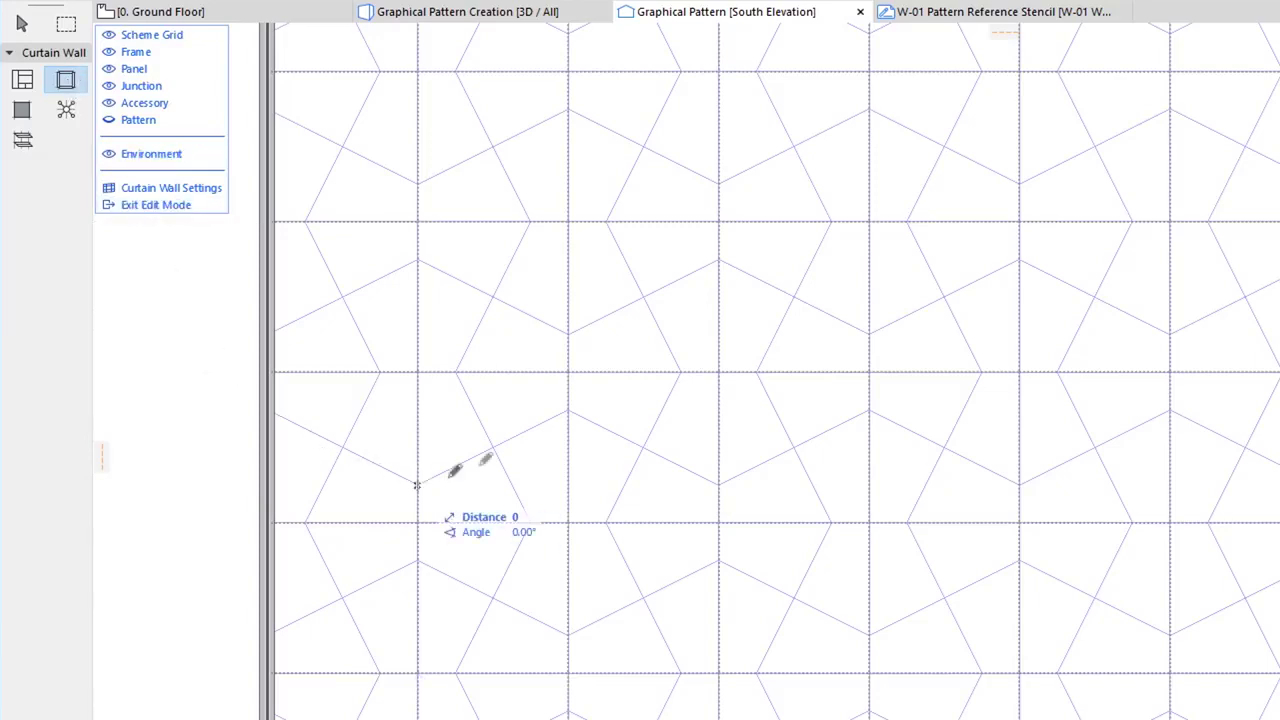
click(569, 407)
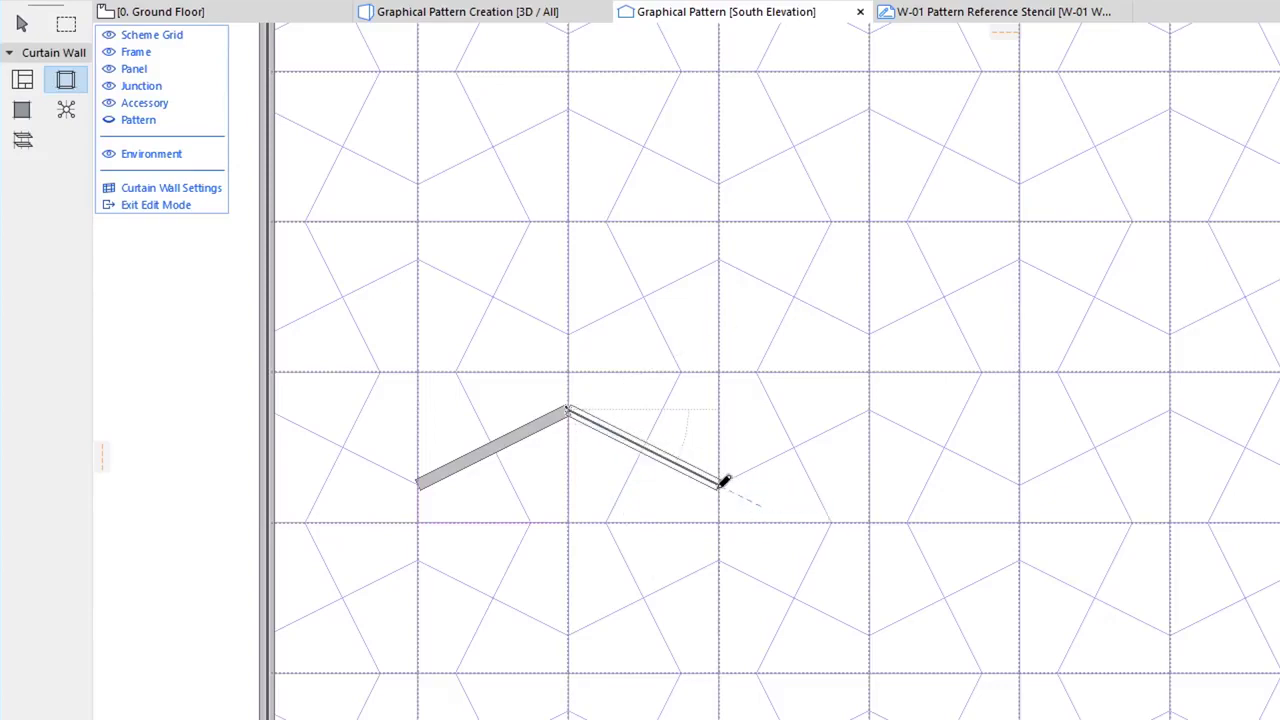
click(718, 485)
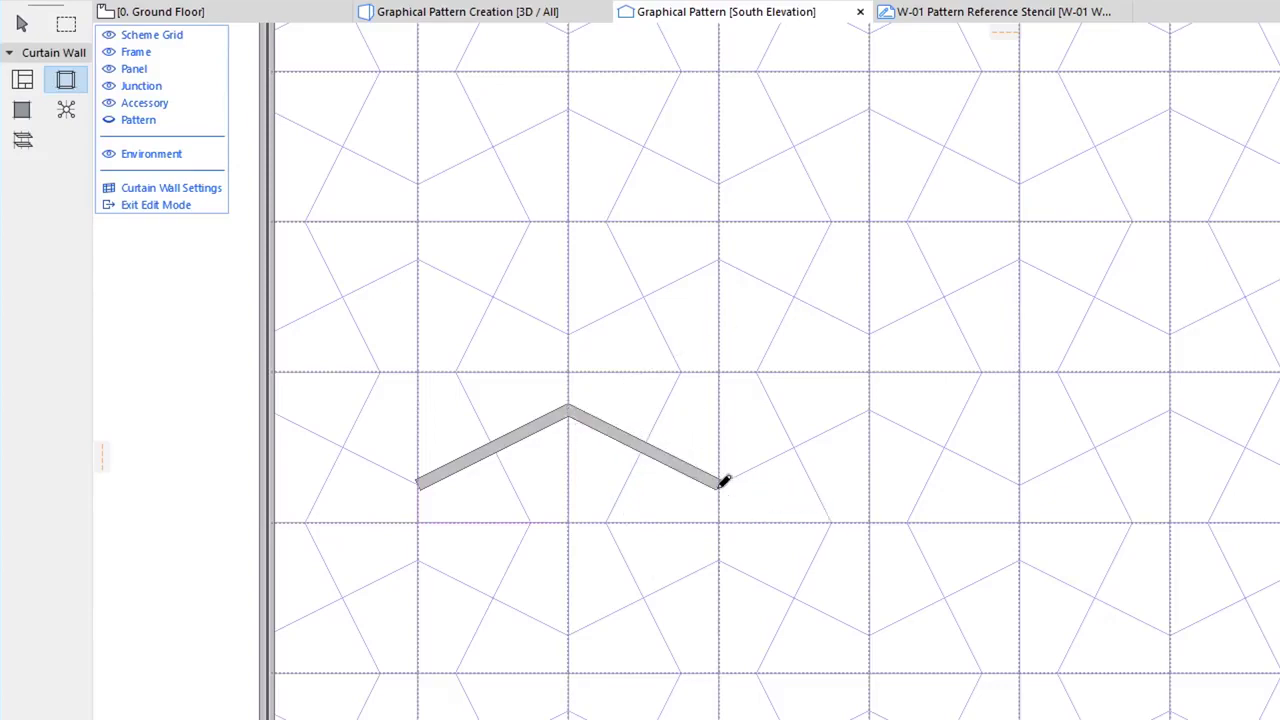
click(869, 406)
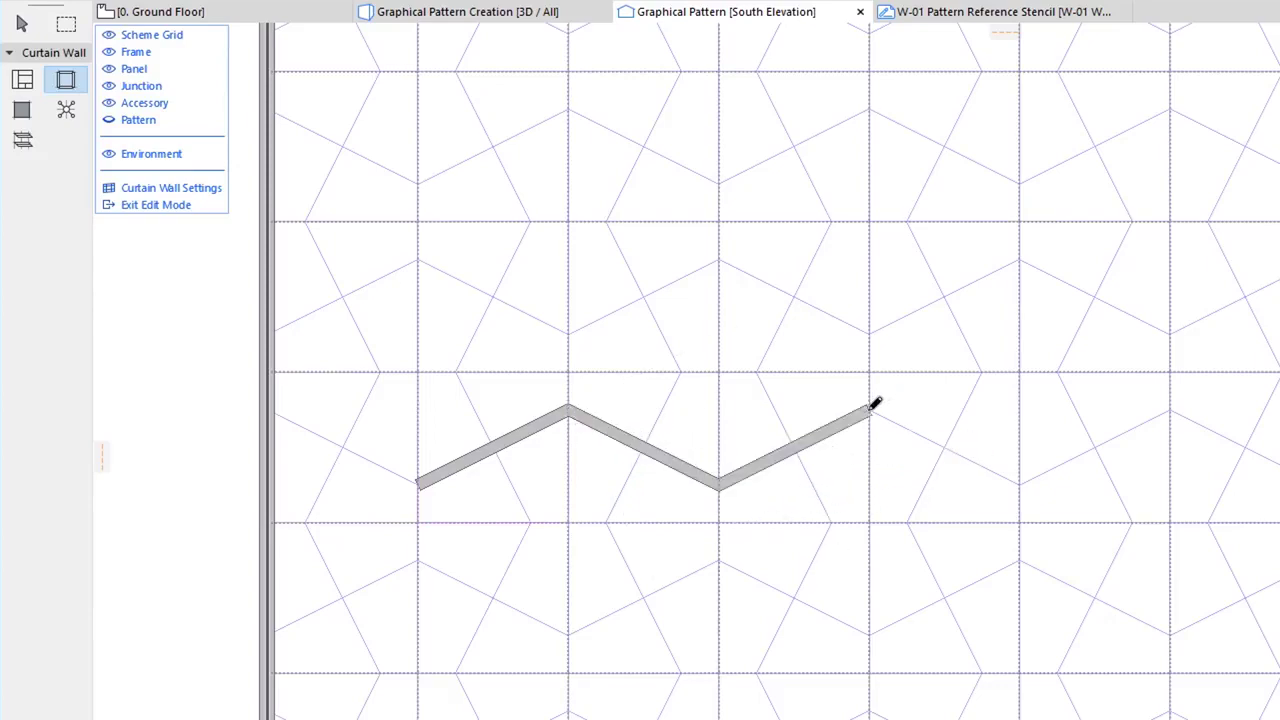
double_click(1020, 484)
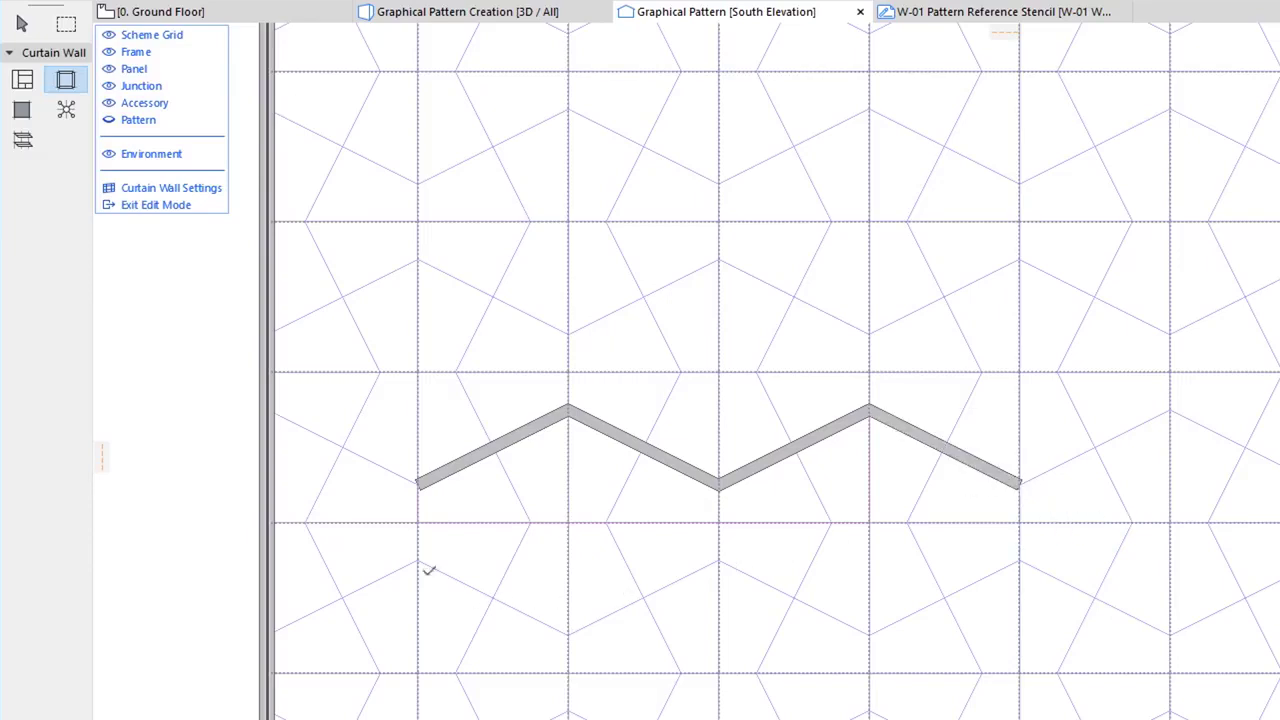
Add a vertical frame and a diagonal frame following the pentagon outline down to the bottom edge
click(418, 561)
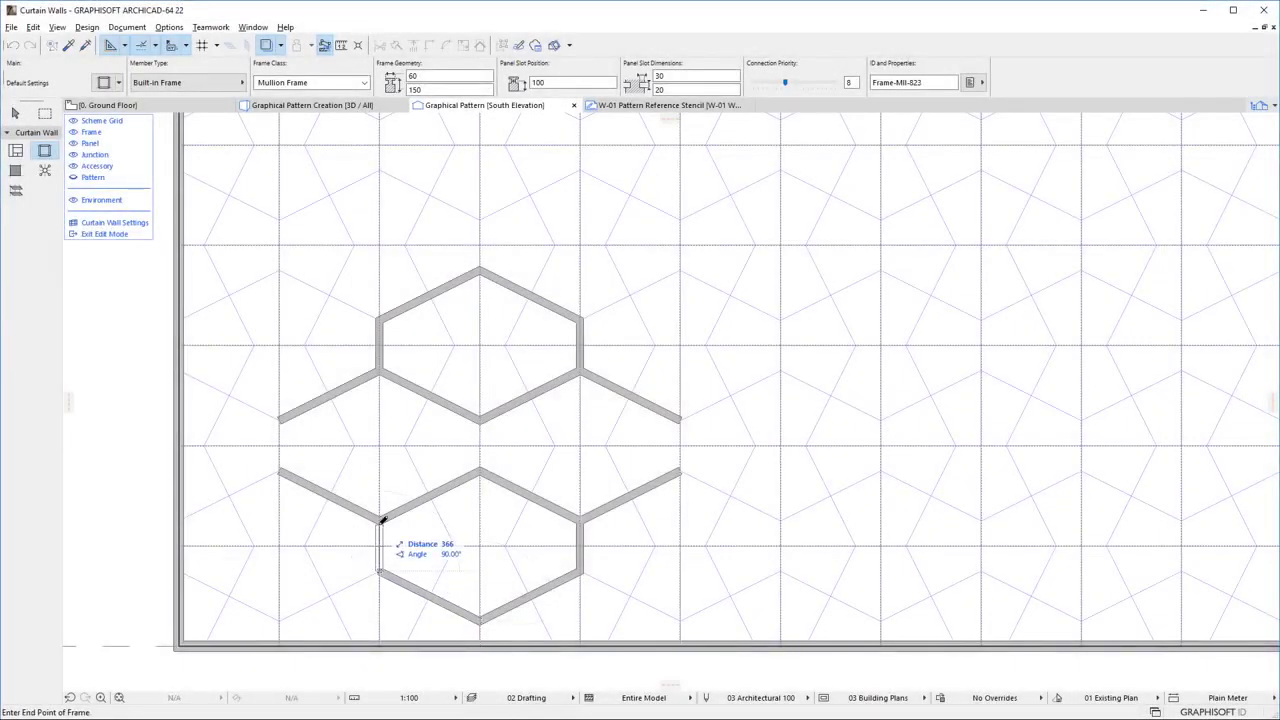
click(381, 520)
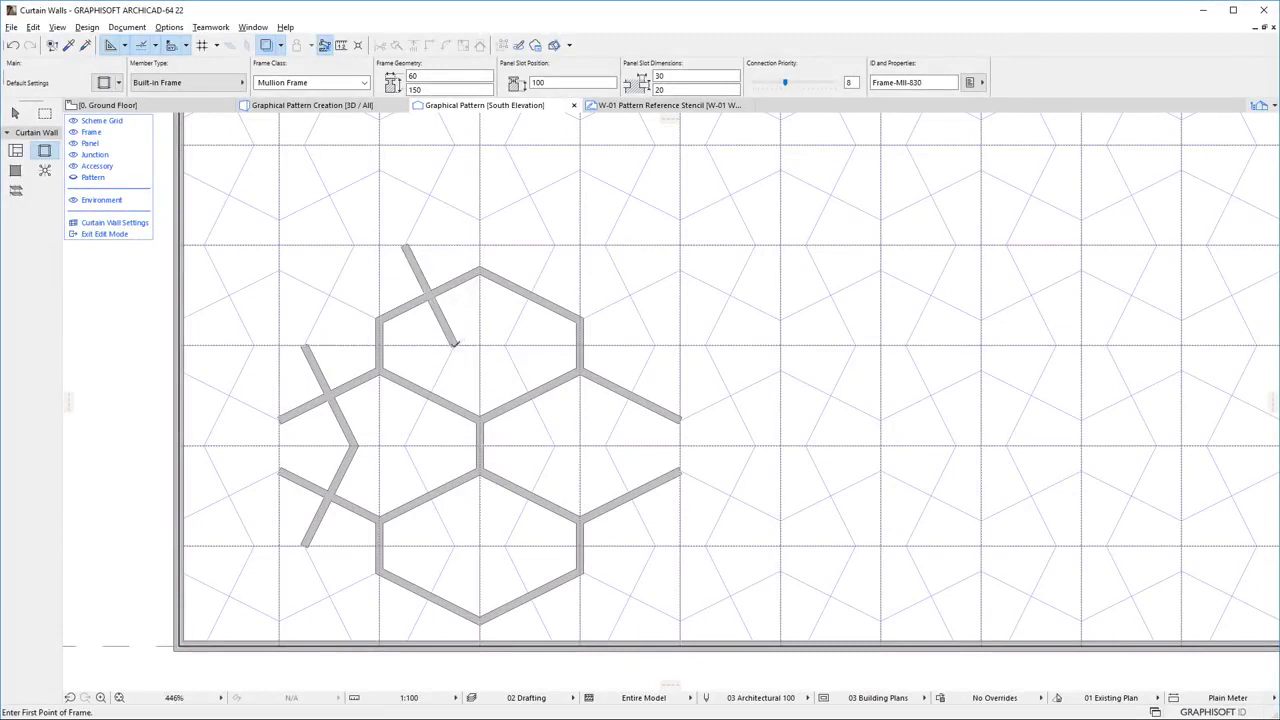
click(458, 343)
click(405, 442)
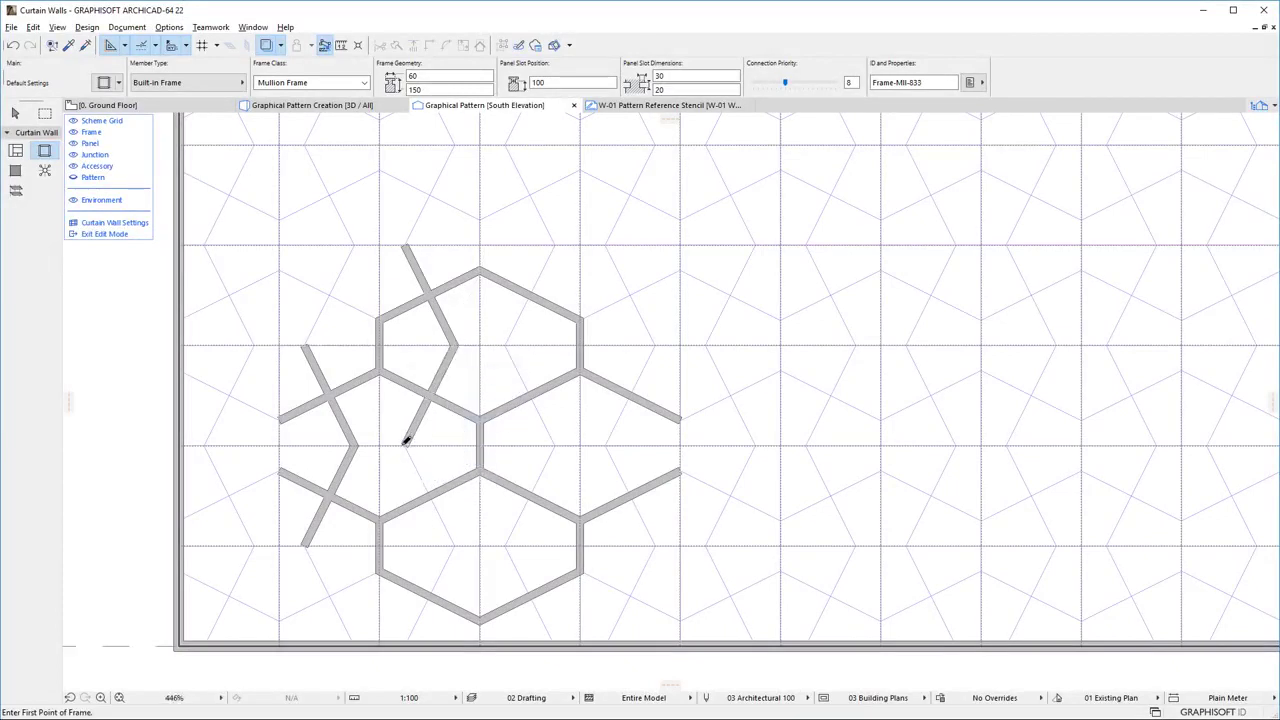
click(405, 443)
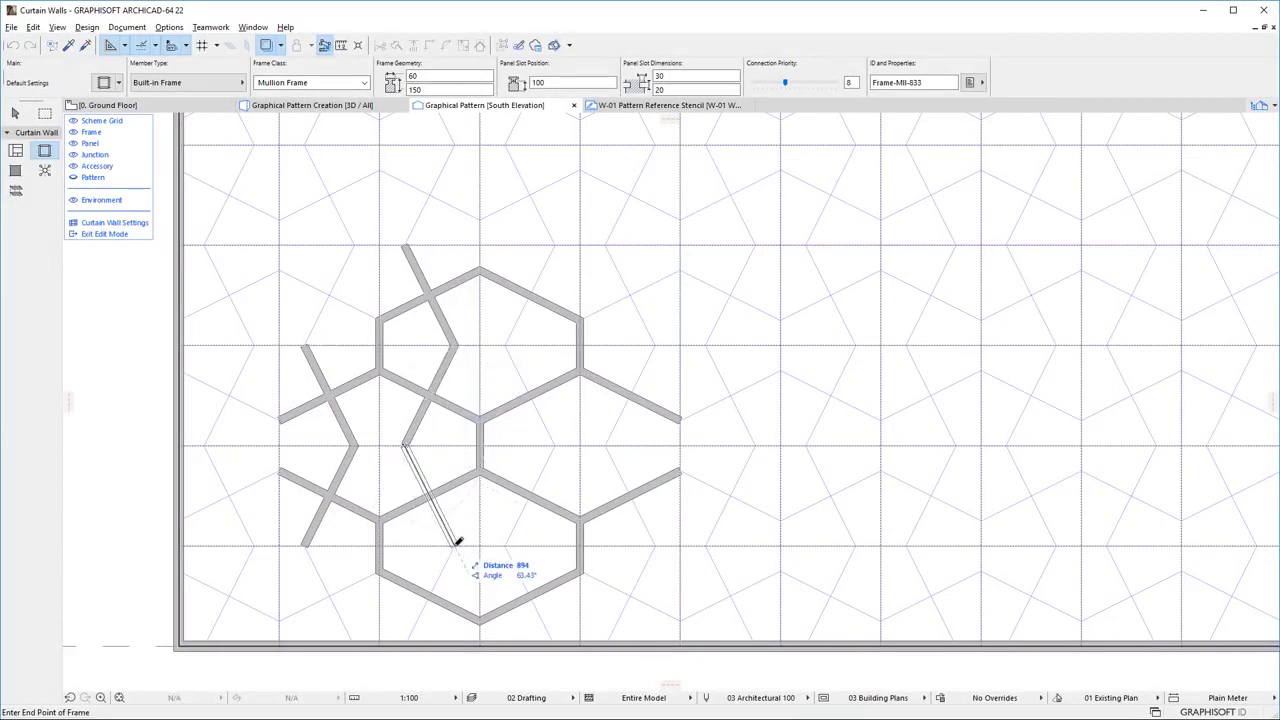
click(452, 545)
click(451, 546)
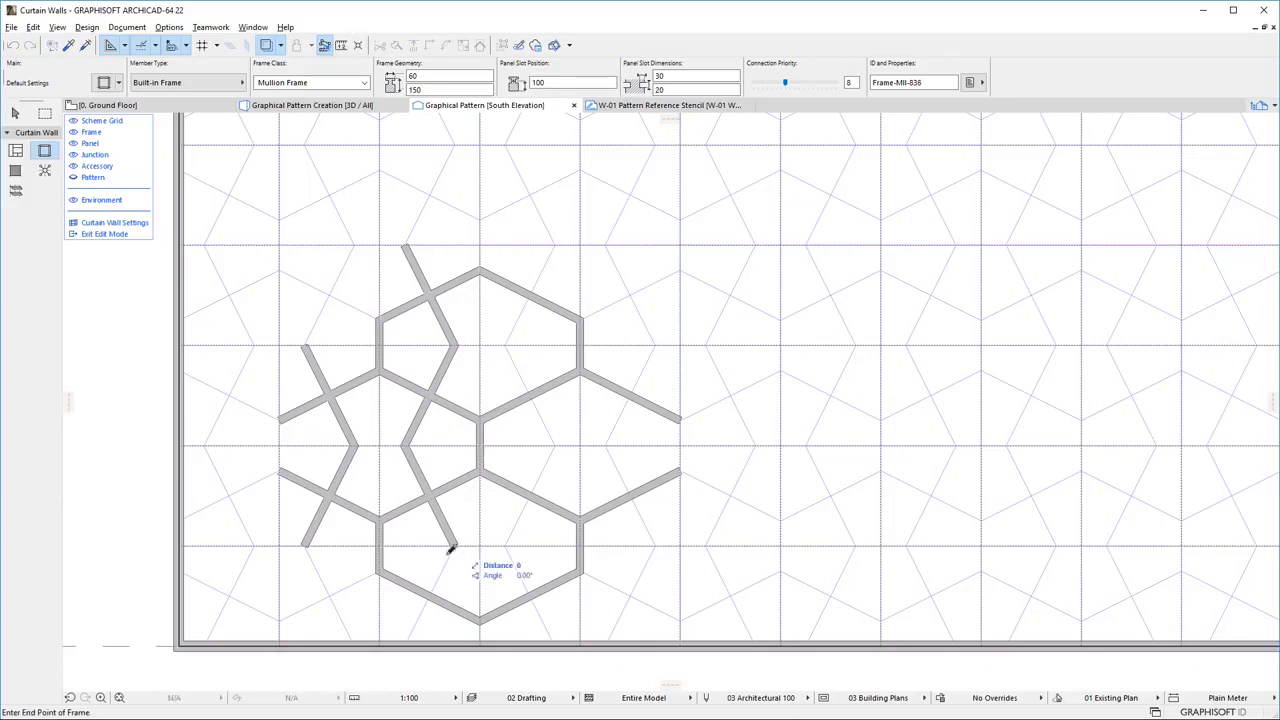
click(407, 638)
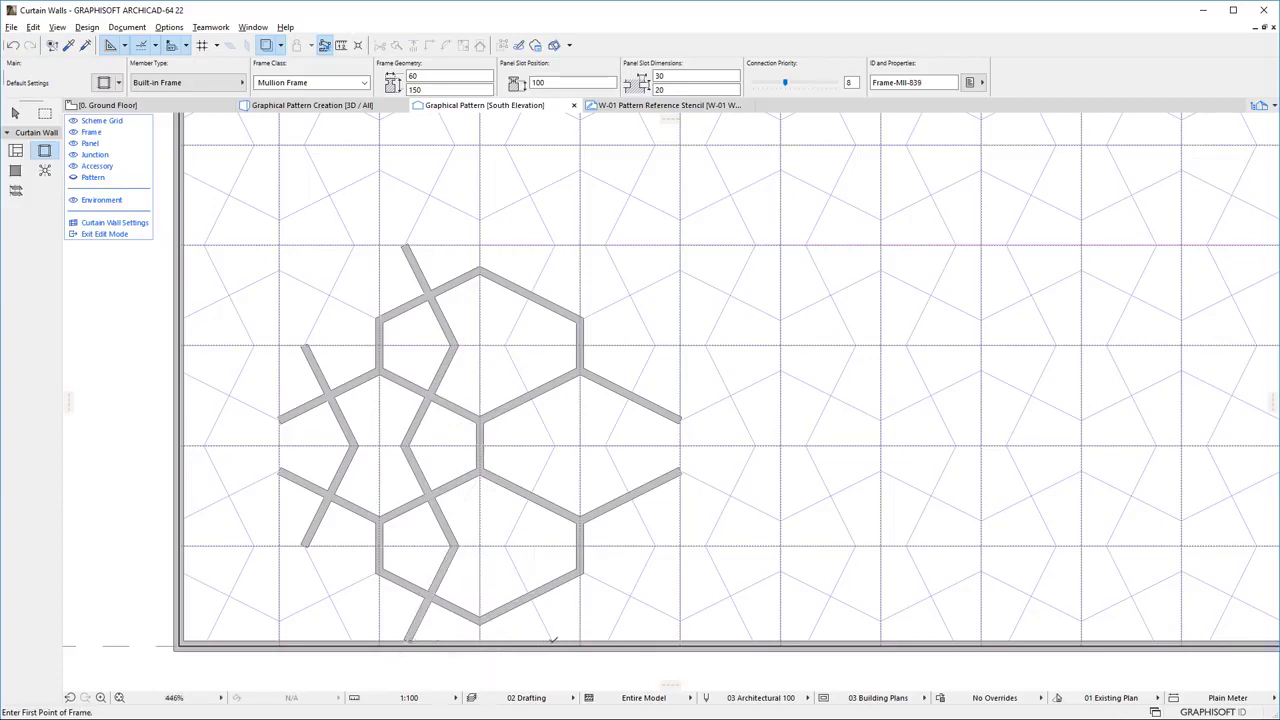
Add a frame from the bottom edge and horizontal frames closing the upper and lower pentagons
click(552, 639)
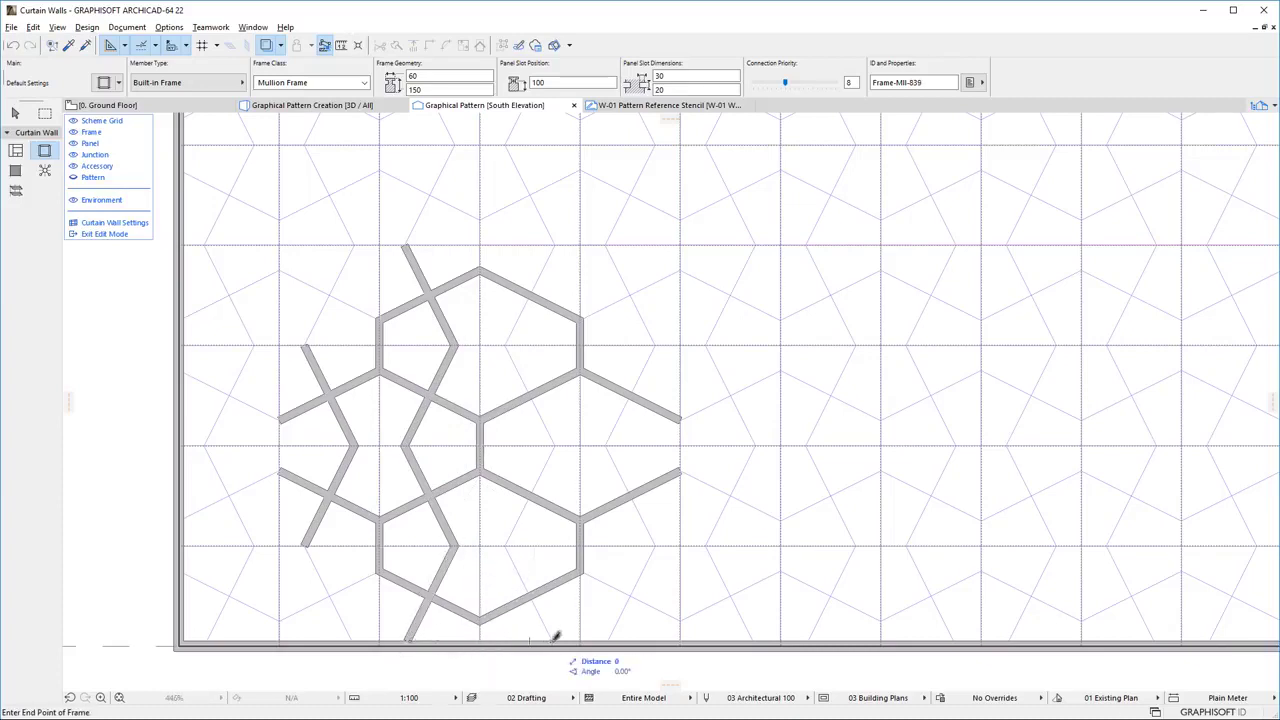
click(508, 540)
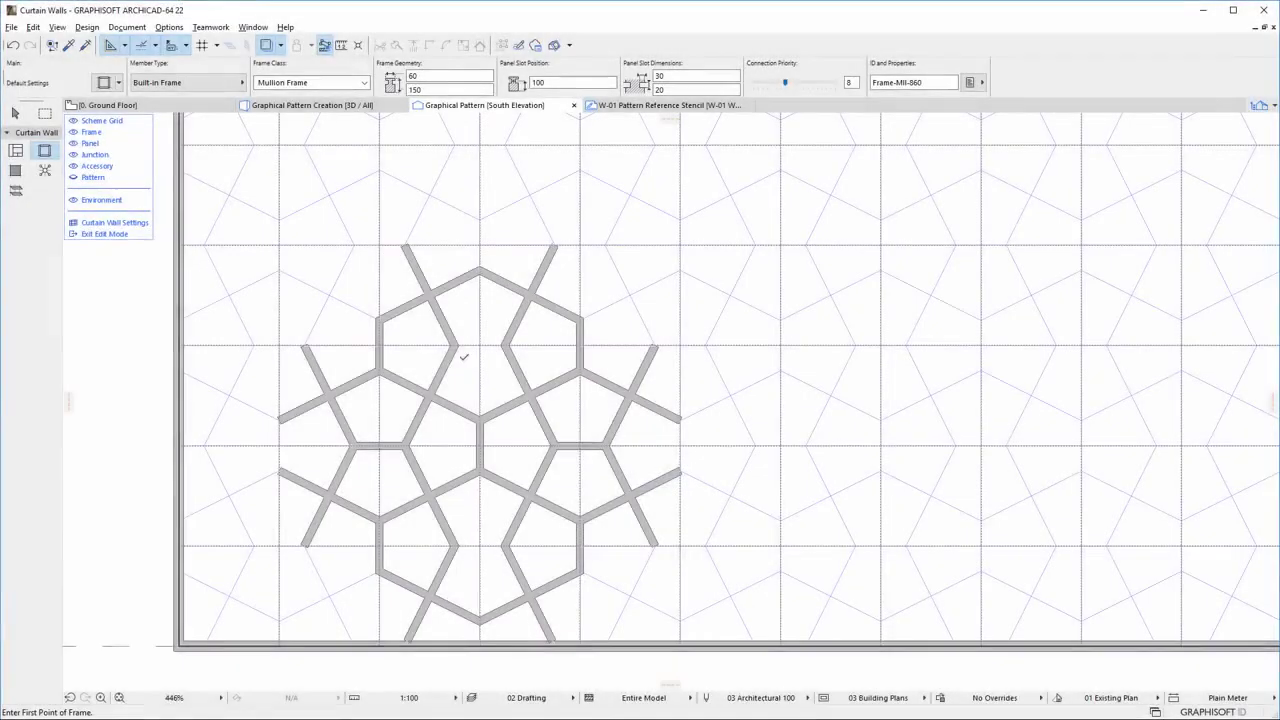
click(454, 344)
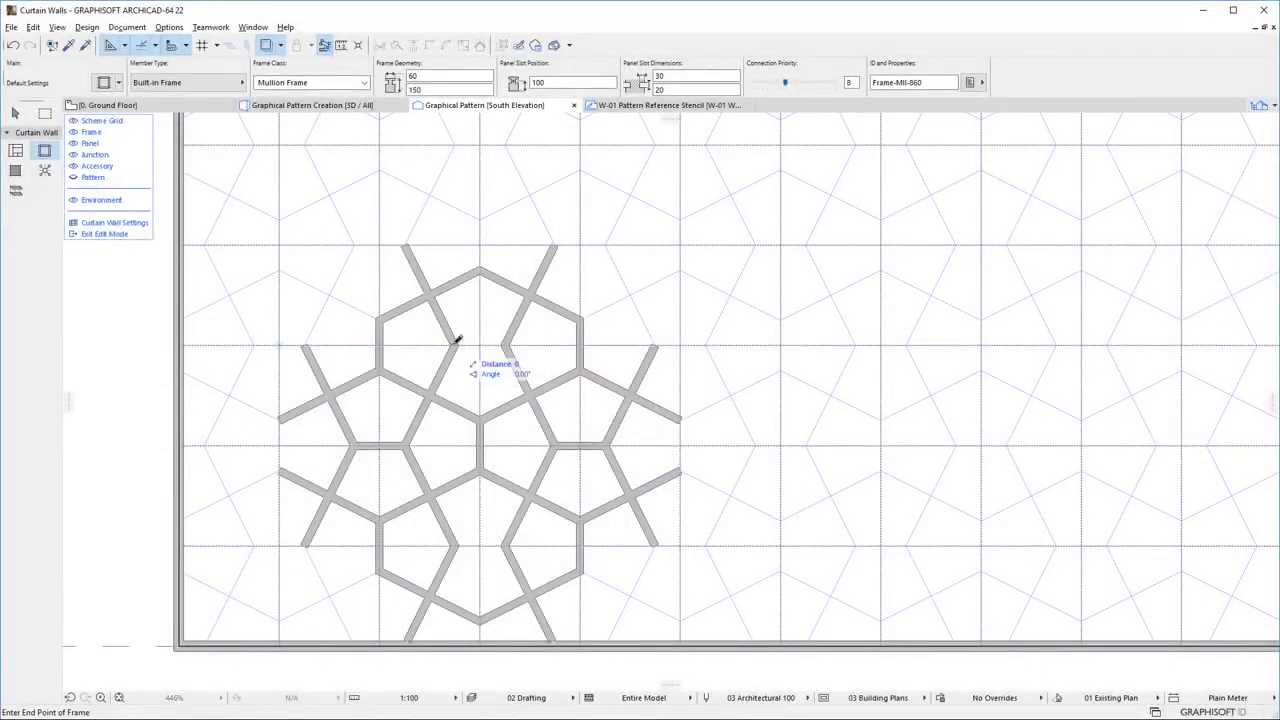
click(508, 344)
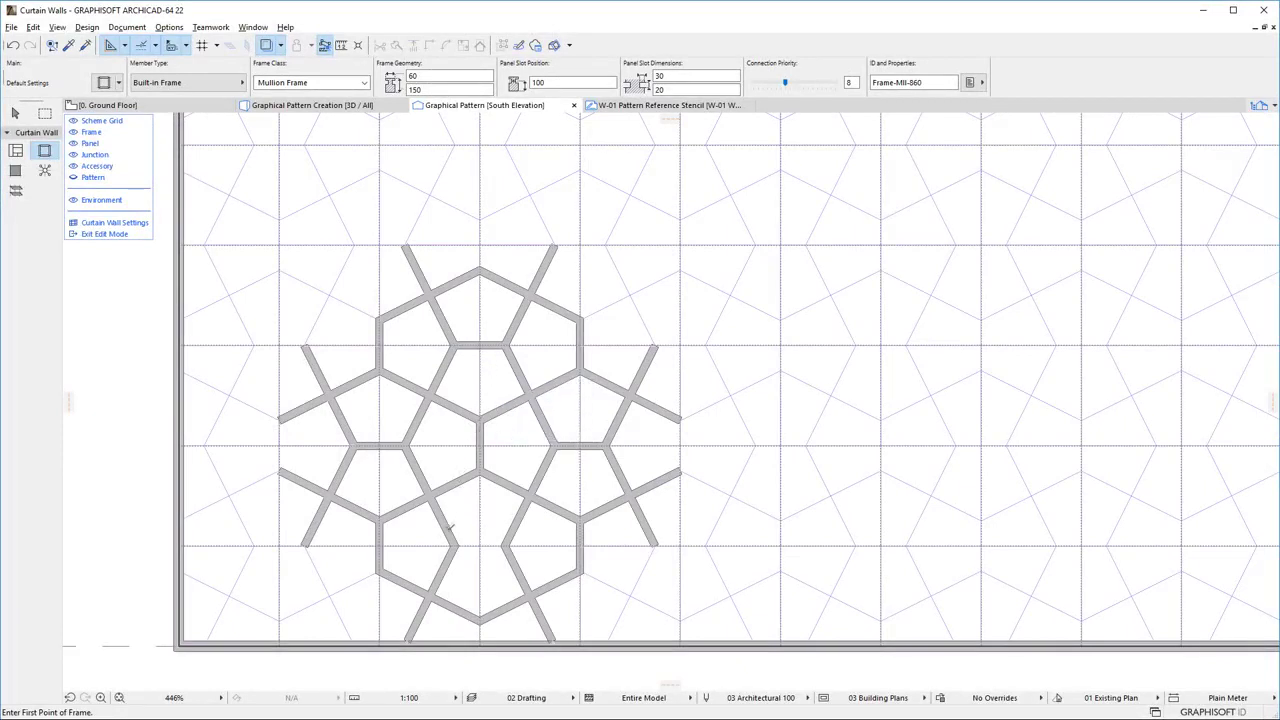
click(454, 546)
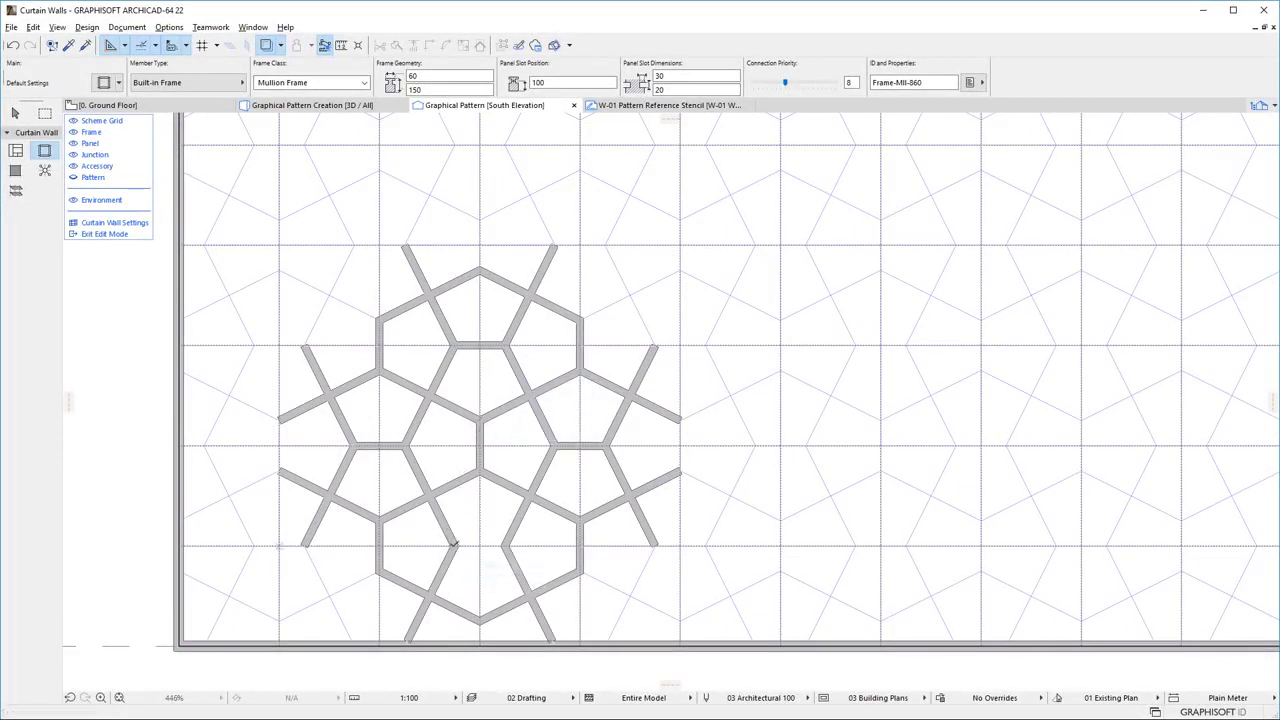
click(508, 545)
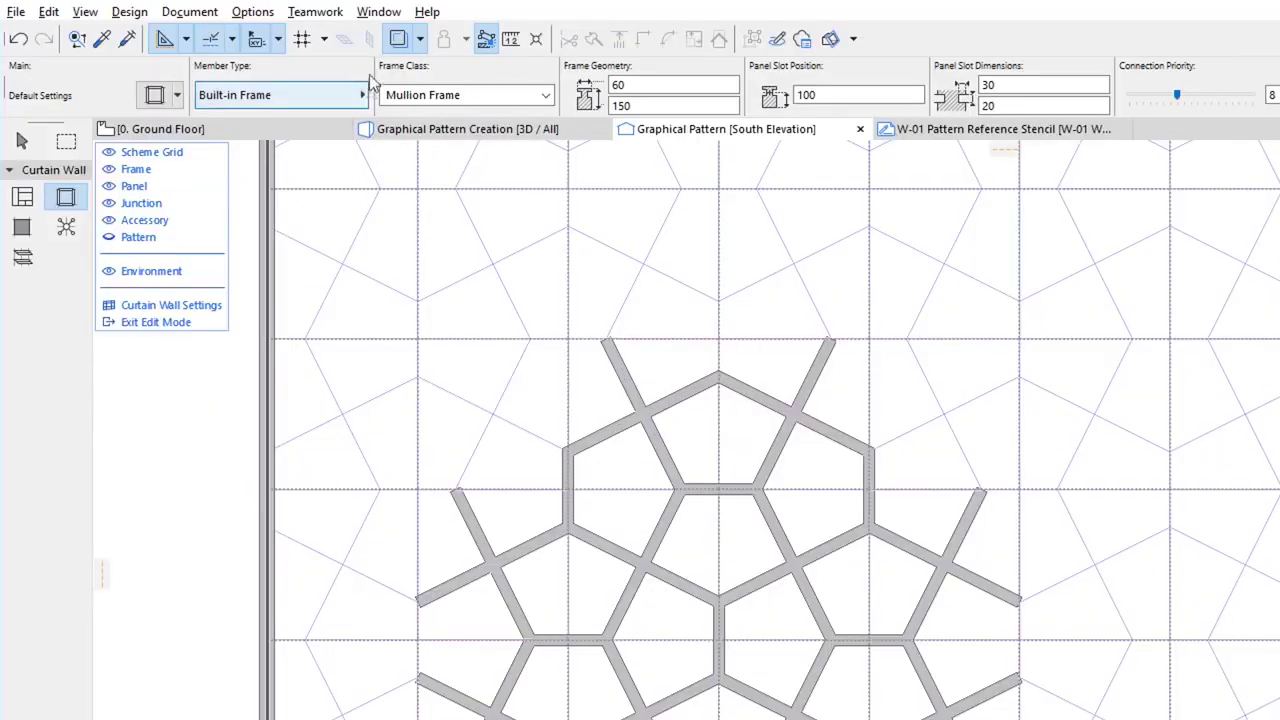
Hide the guide pattern and place Mid Blue panels in the central, lower-right and upper-right pentagons
click(398, 38)
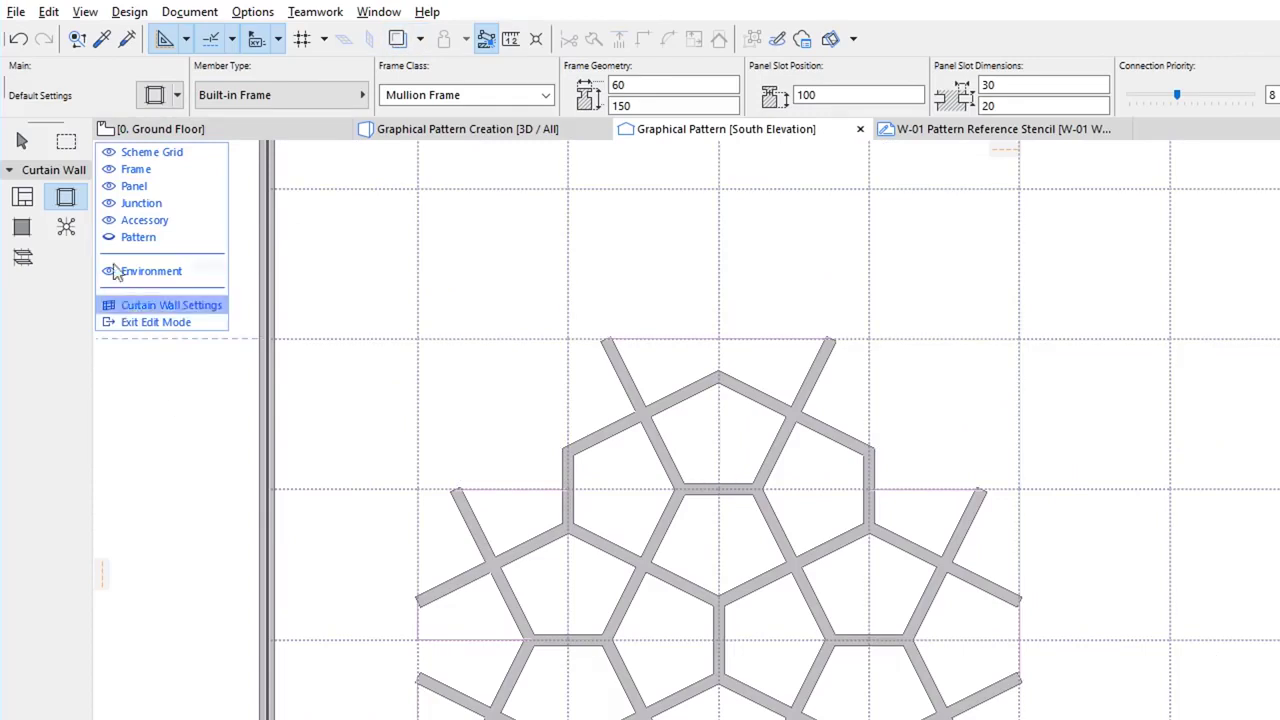
click(22, 228)
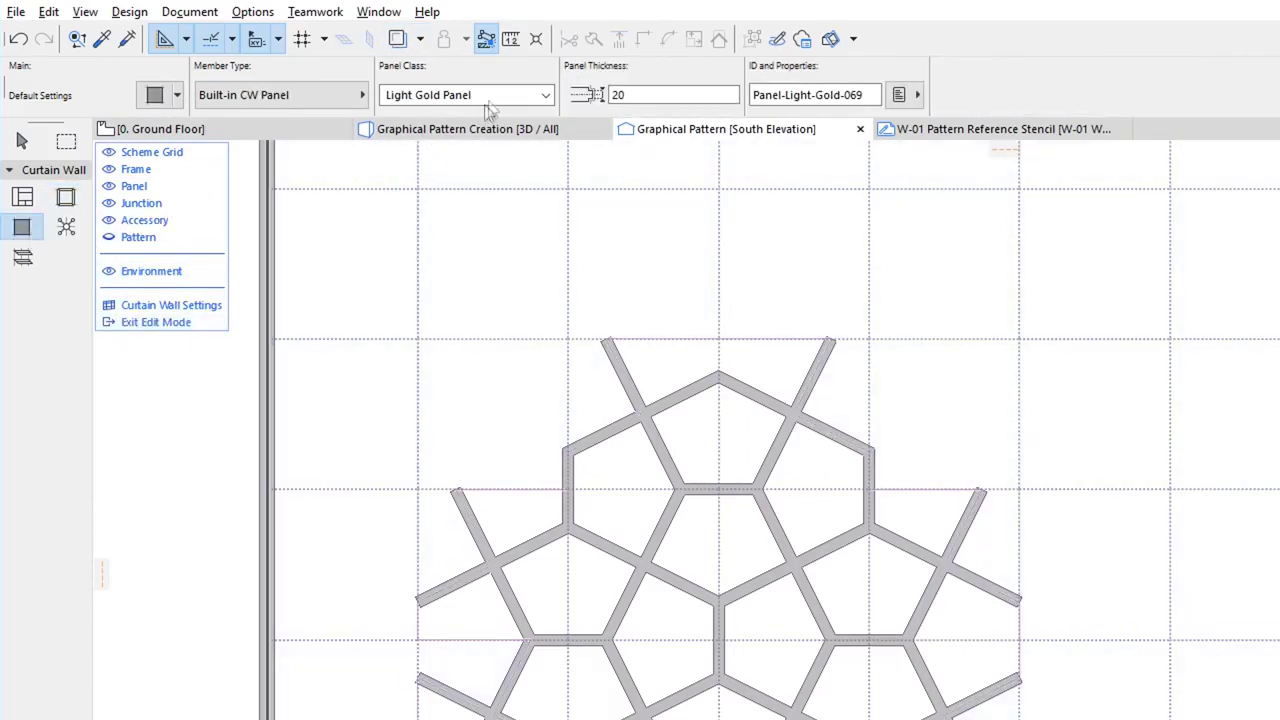
click(489, 96)
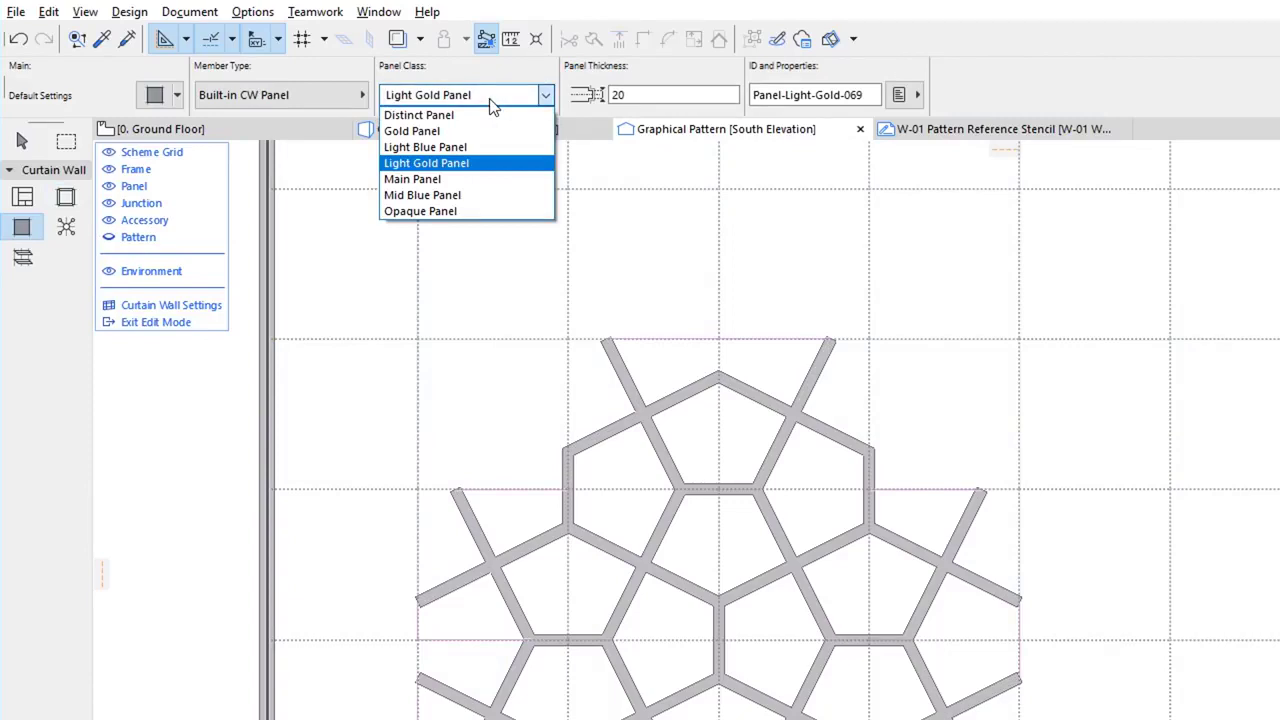
click(493, 196)
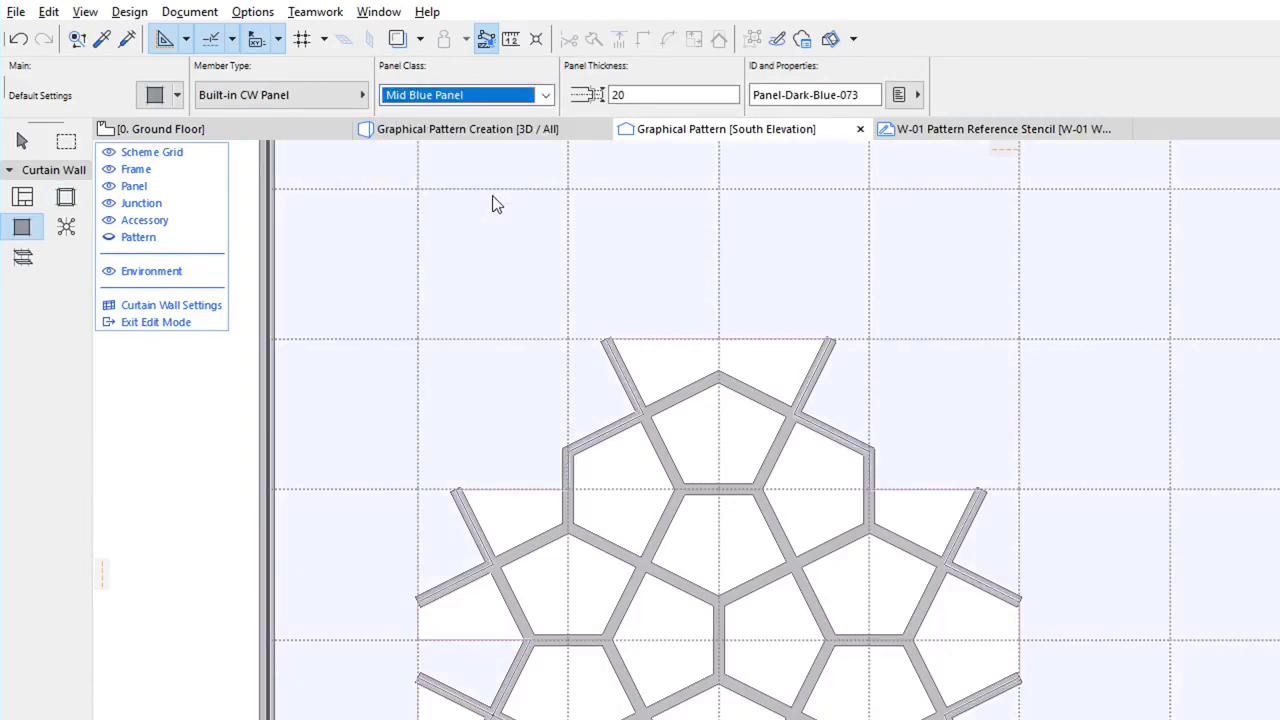
click(692, 662)
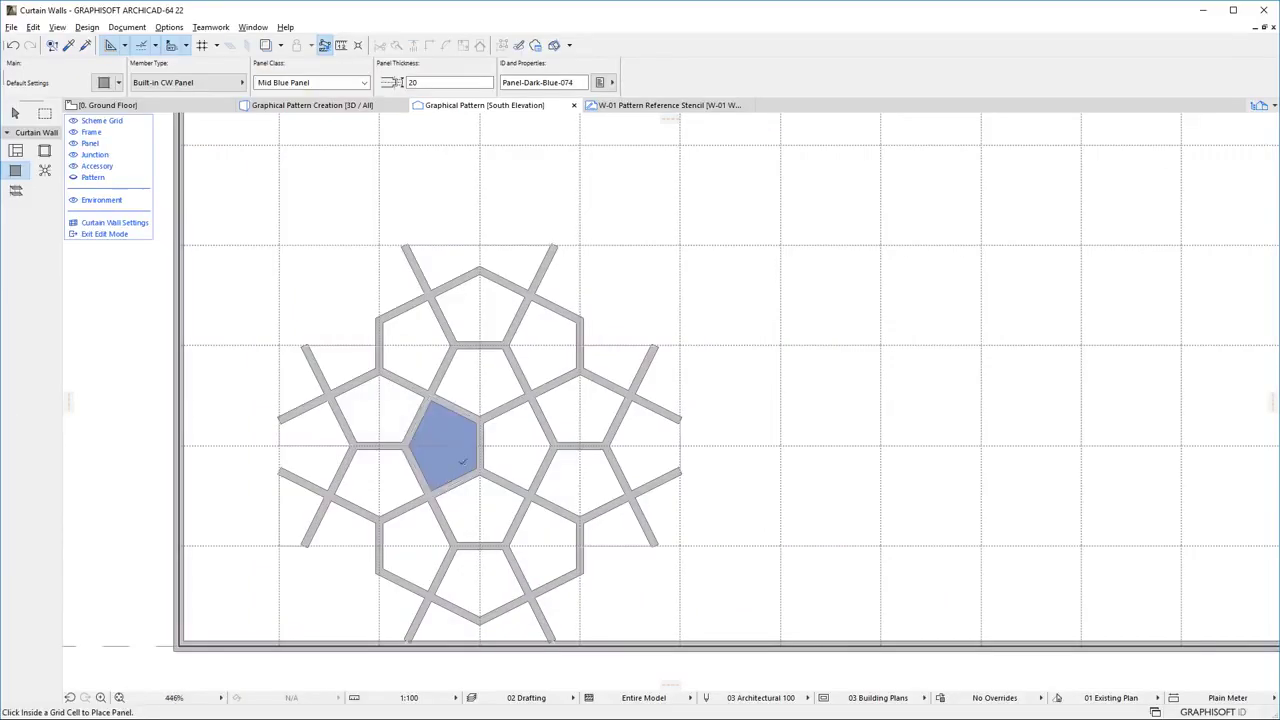
click(545, 522)
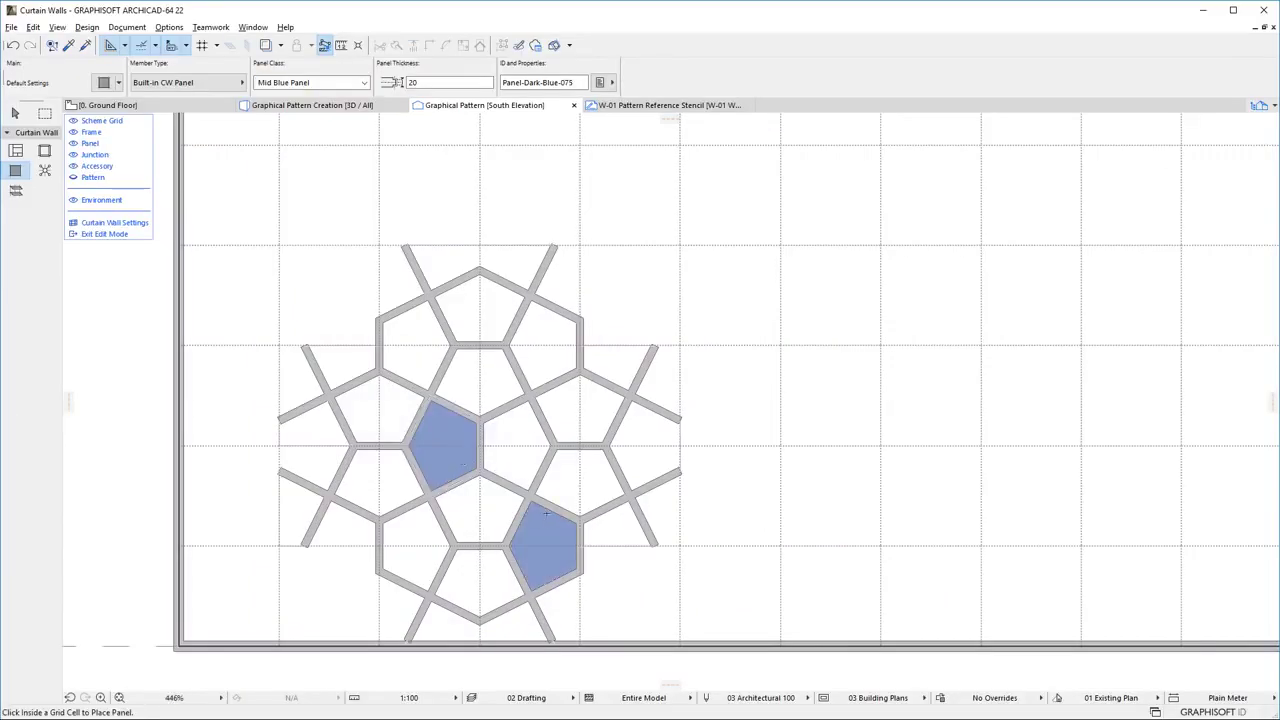
click(545, 360)
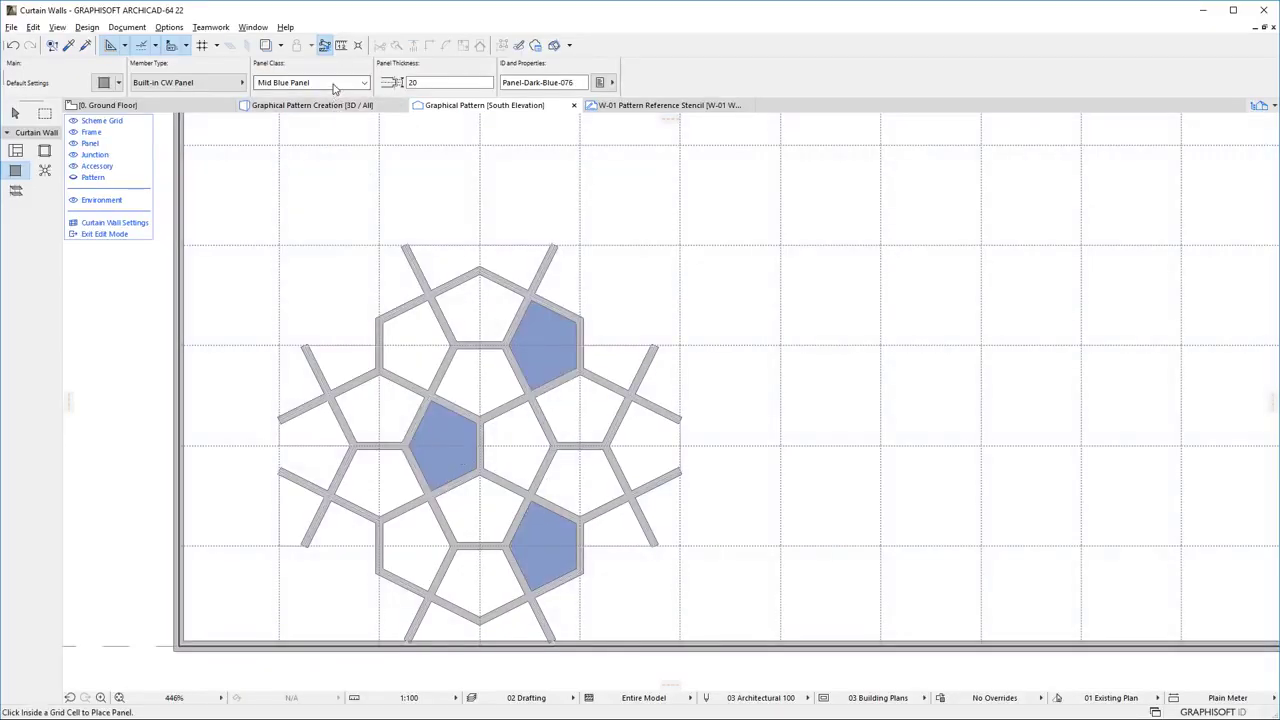
Place Light Blue panels in the central and upper-left pentagons
click(335, 83)
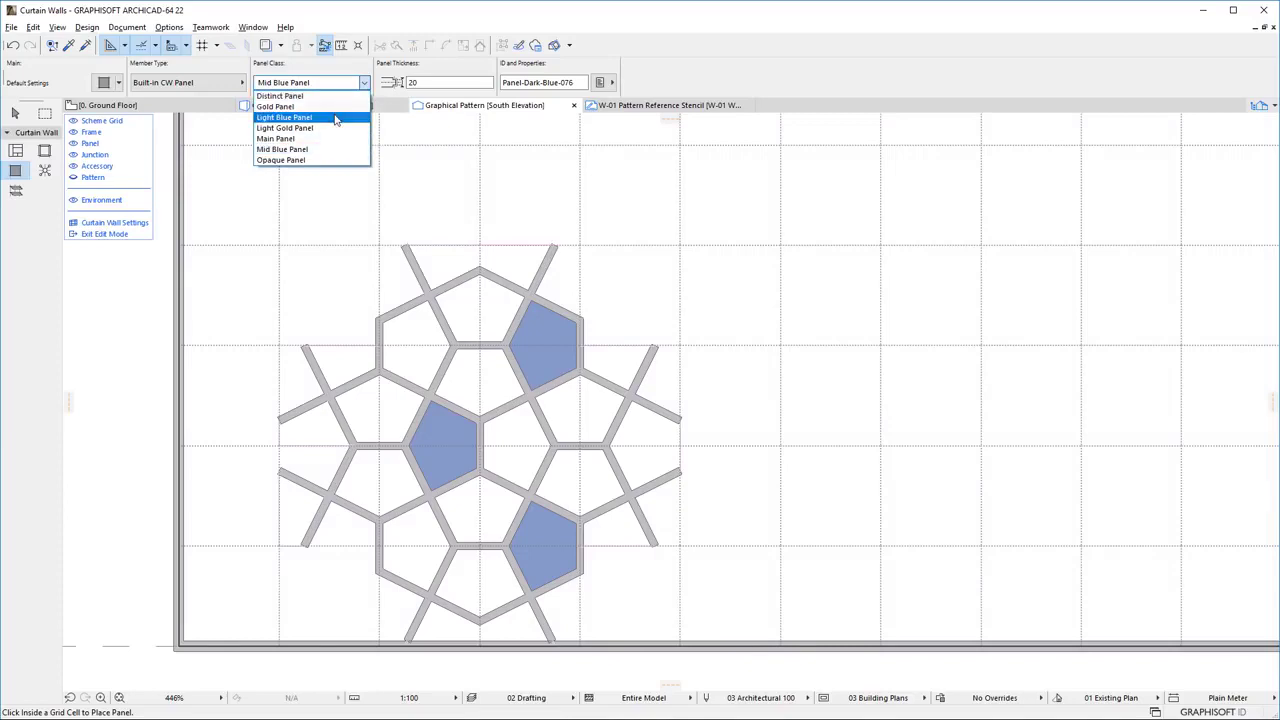
click(340, 117)
click(519, 438)
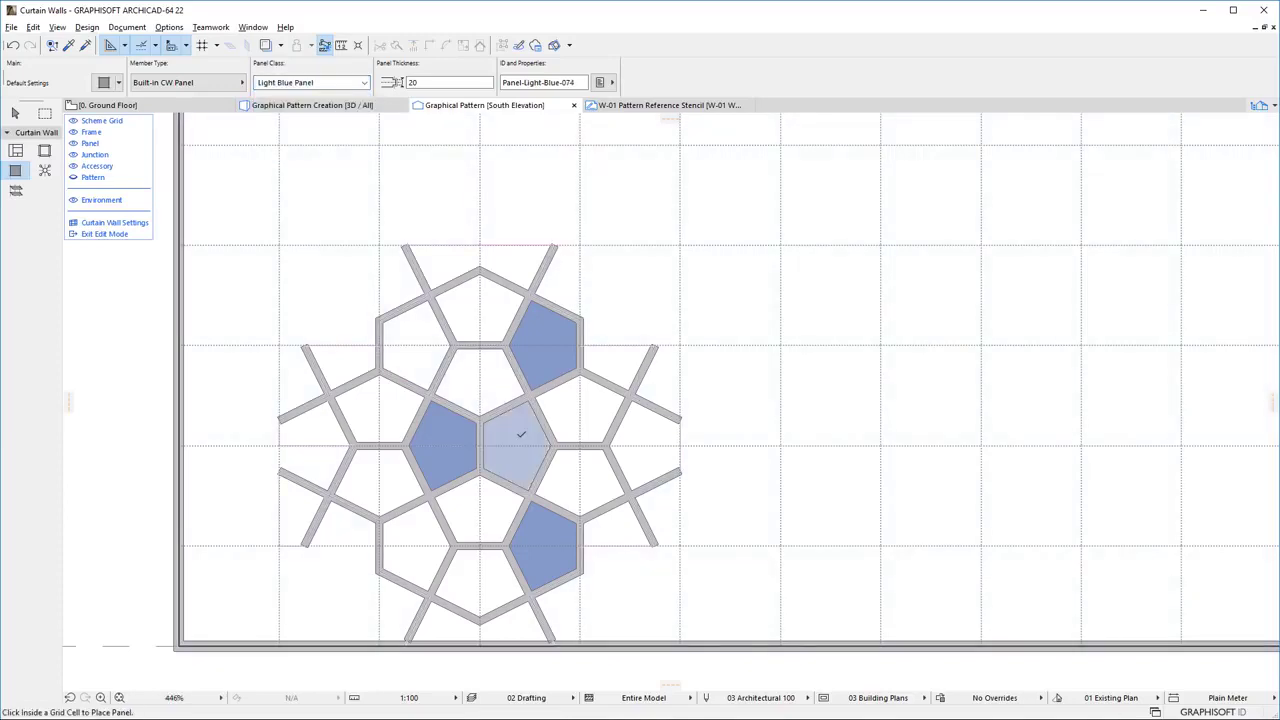
click(414, 360)
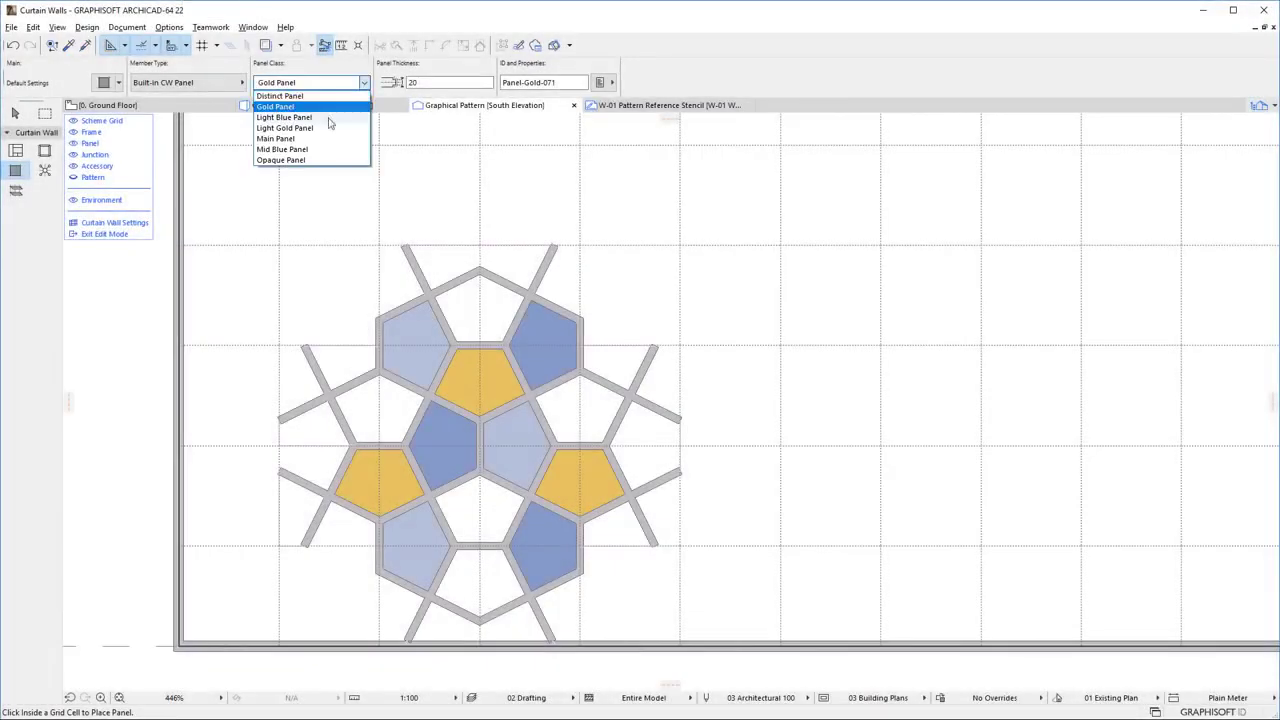
Place Light Gold panels in the left, bottom-centre and right pentagons
click(331, 128)
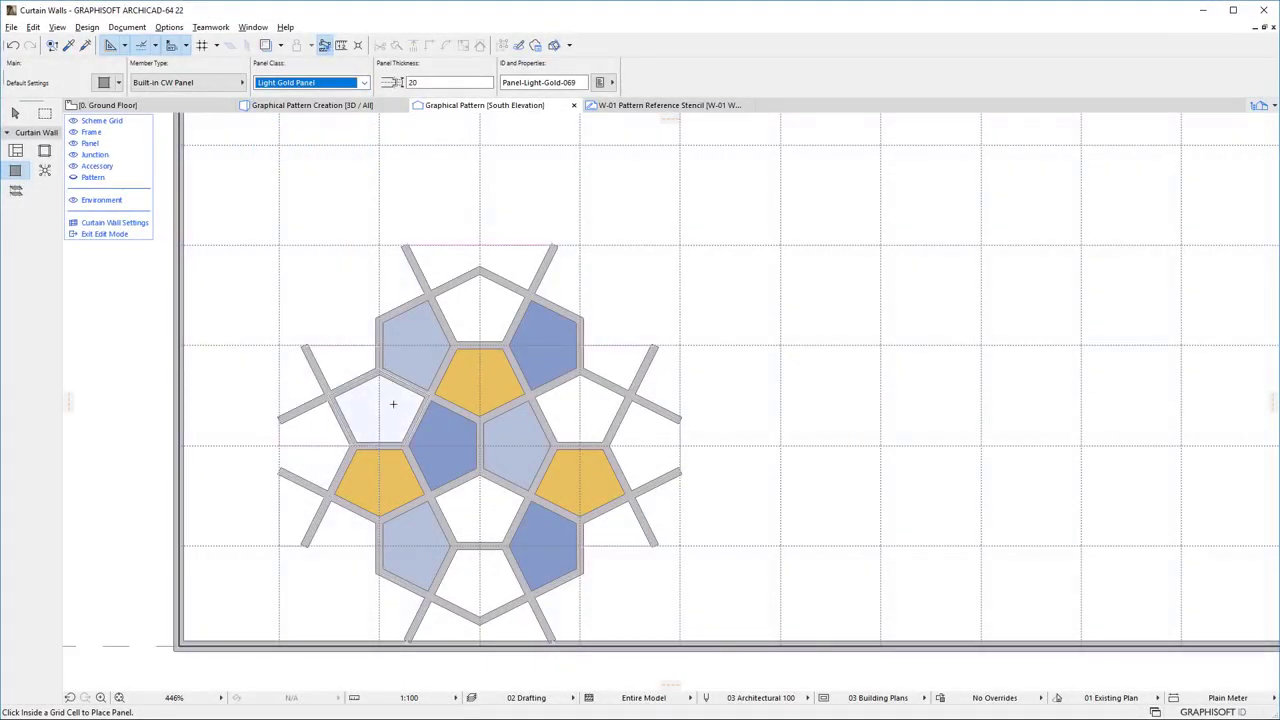
click(391, 400)
click(500, 514)
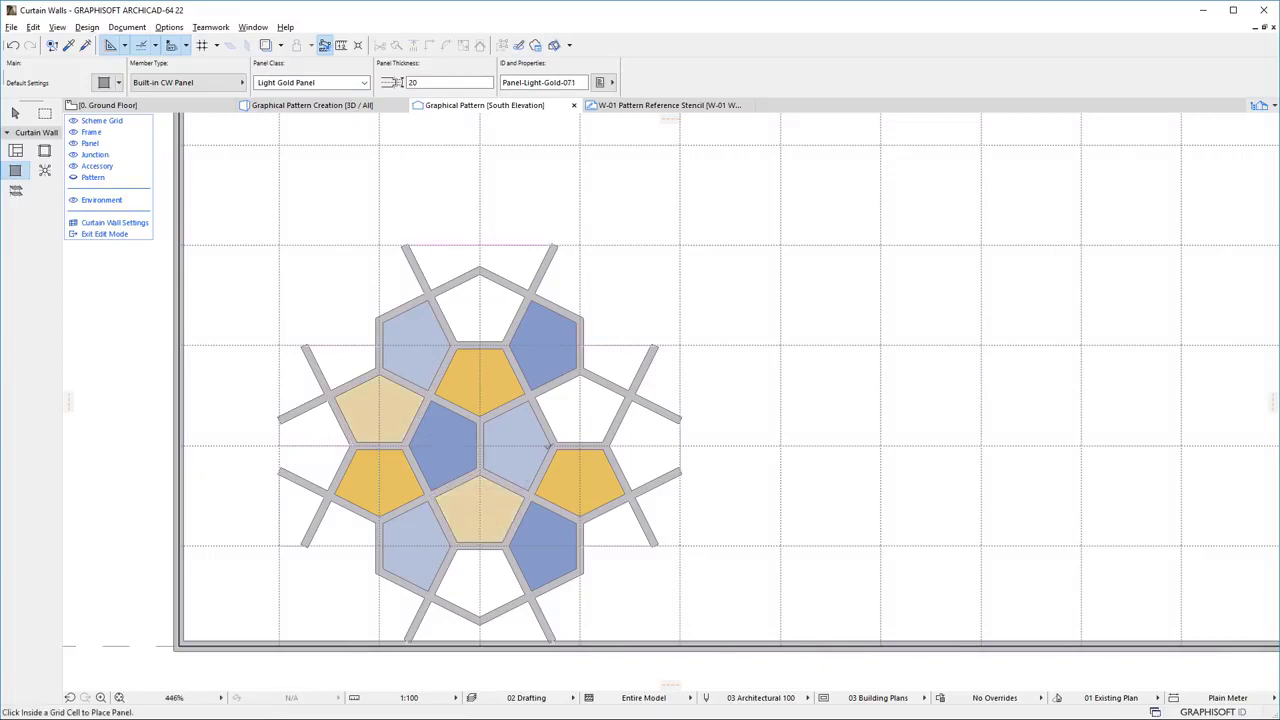
click(568, 405)
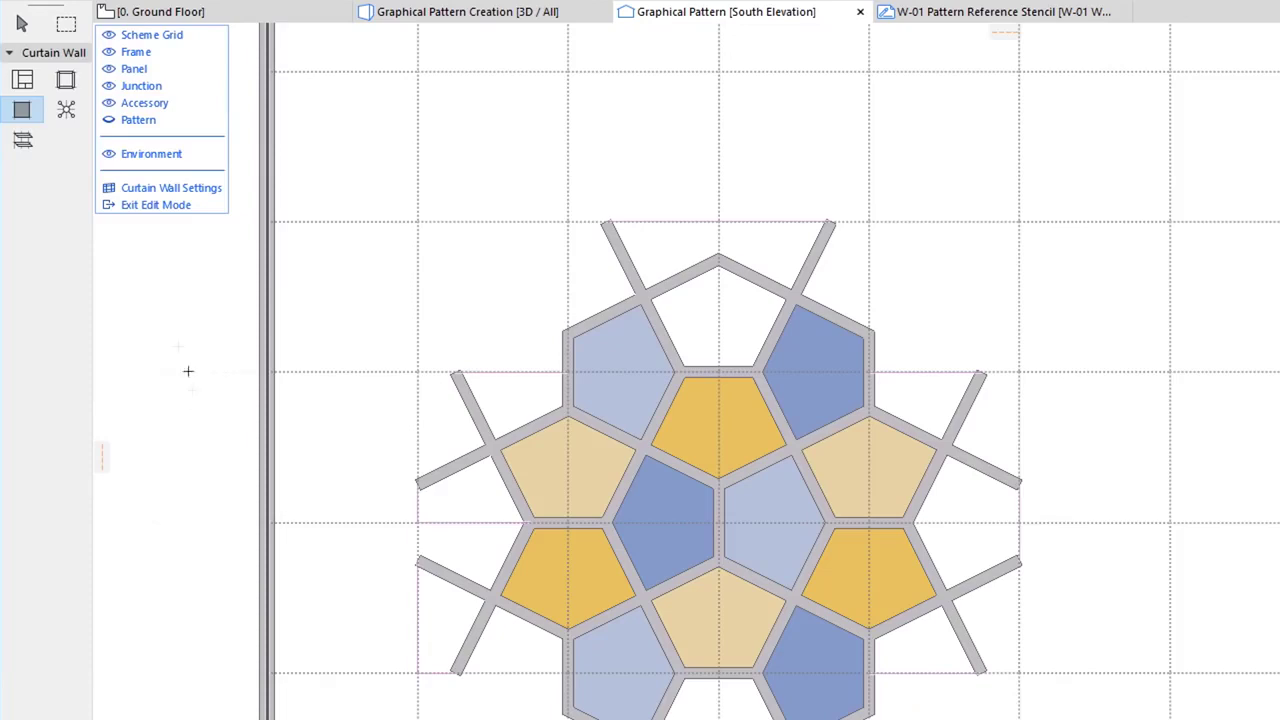
Rotate and offset the pattern repeat boundary so the pentagon motif tiles across the wall
click(108, 120)
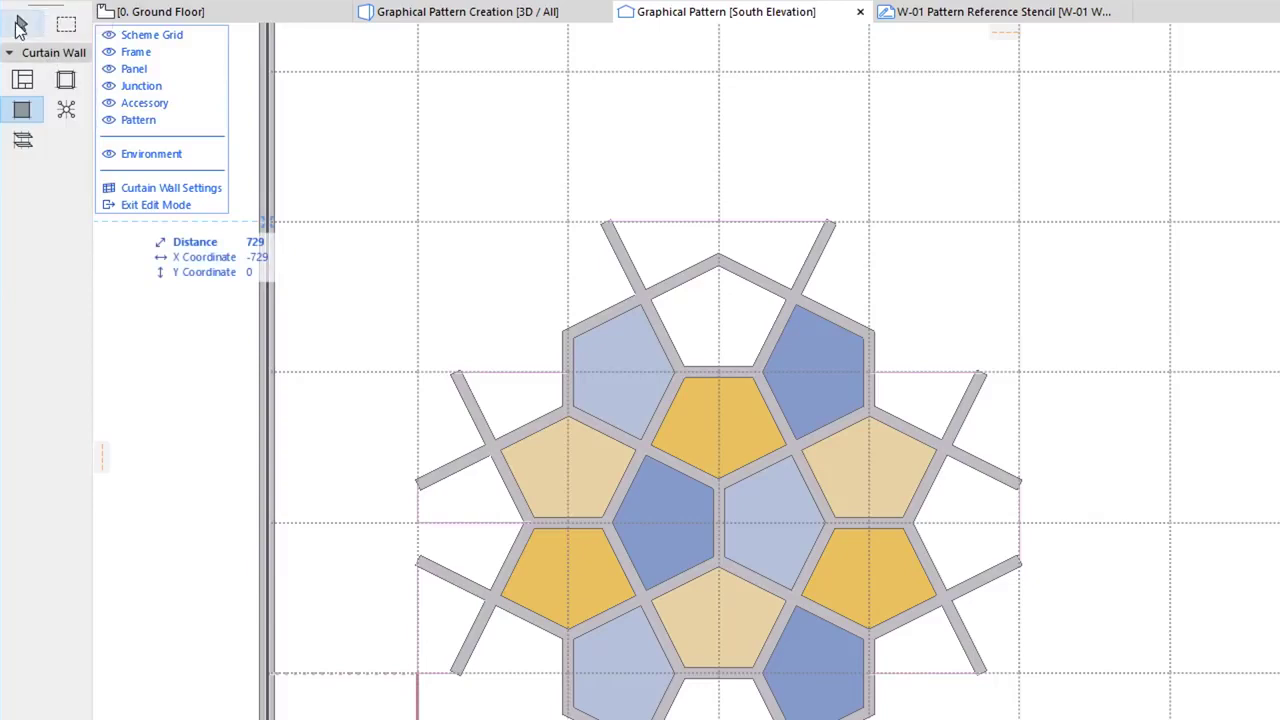
click(20, 27)
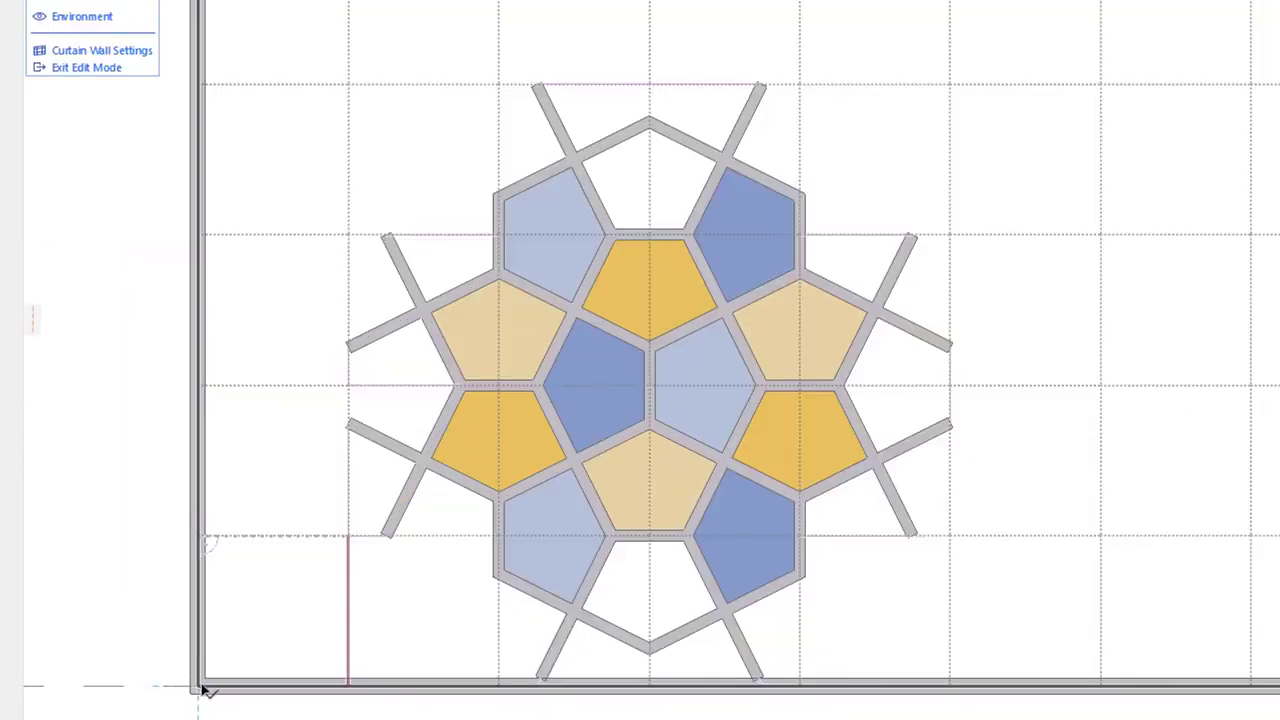
click(200, 688)
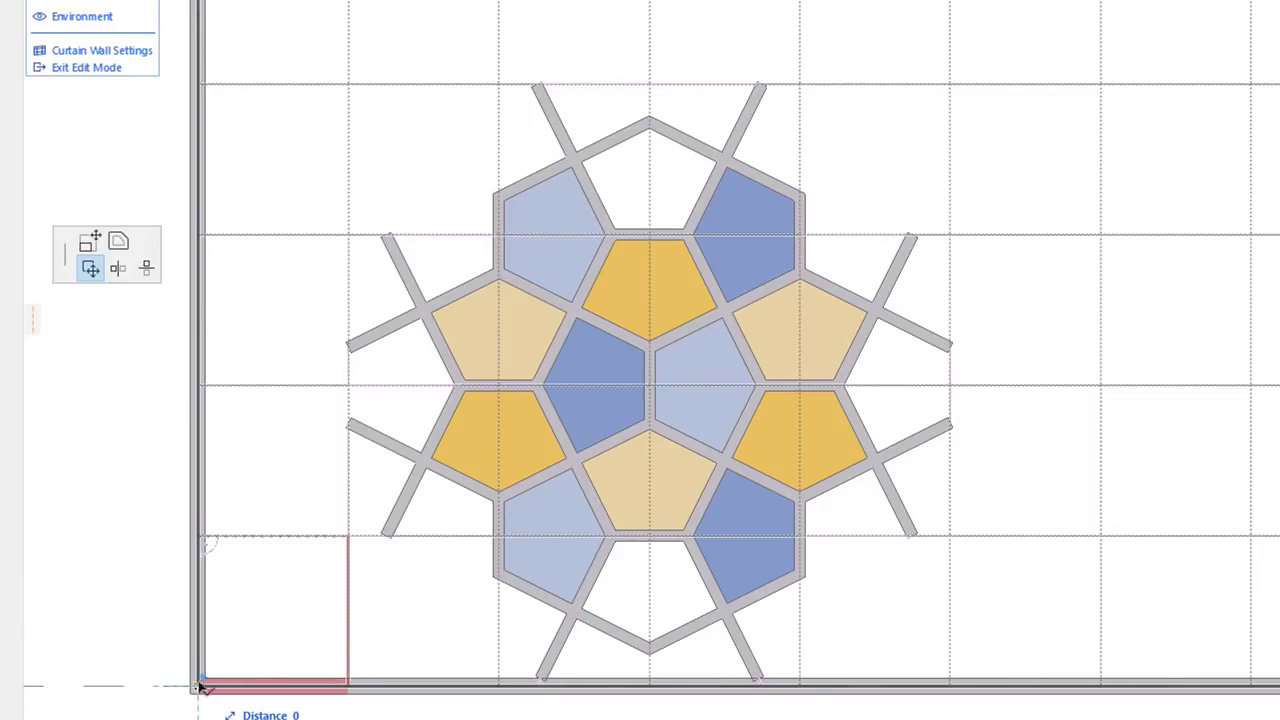
click(500, 545)
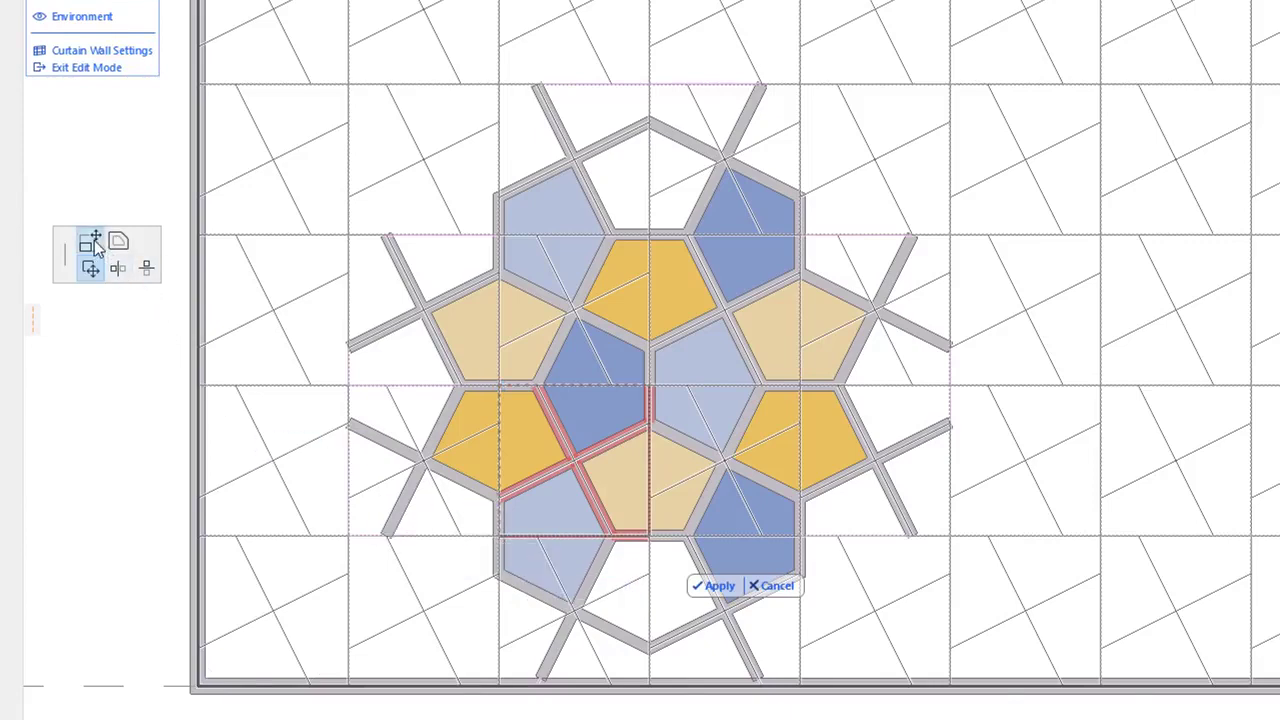
click(573, 385)
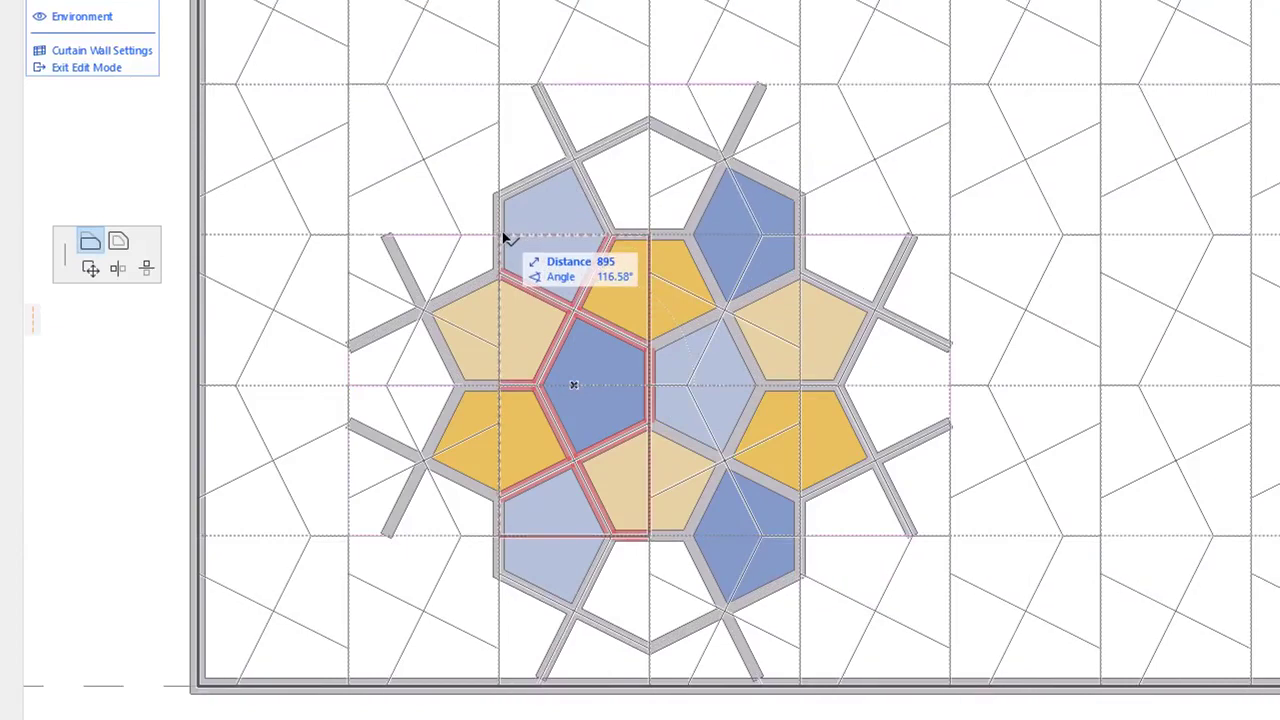
click(507, 238)
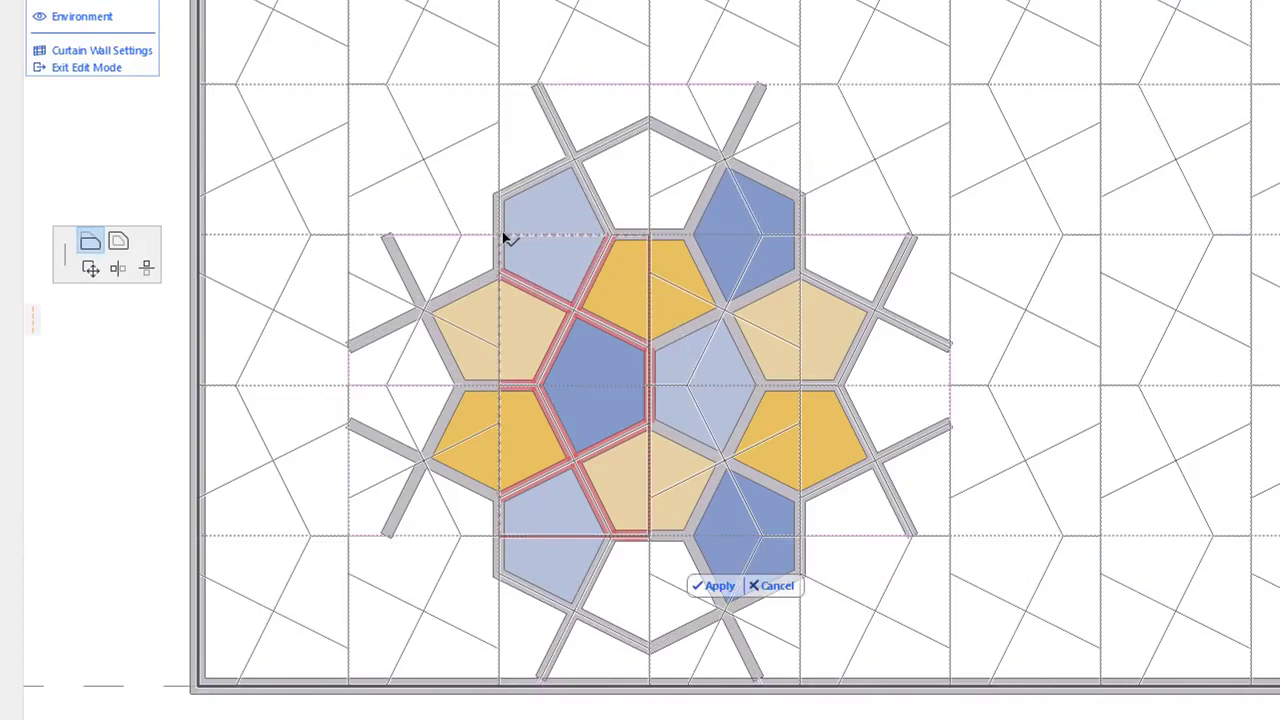
click(648, 310)
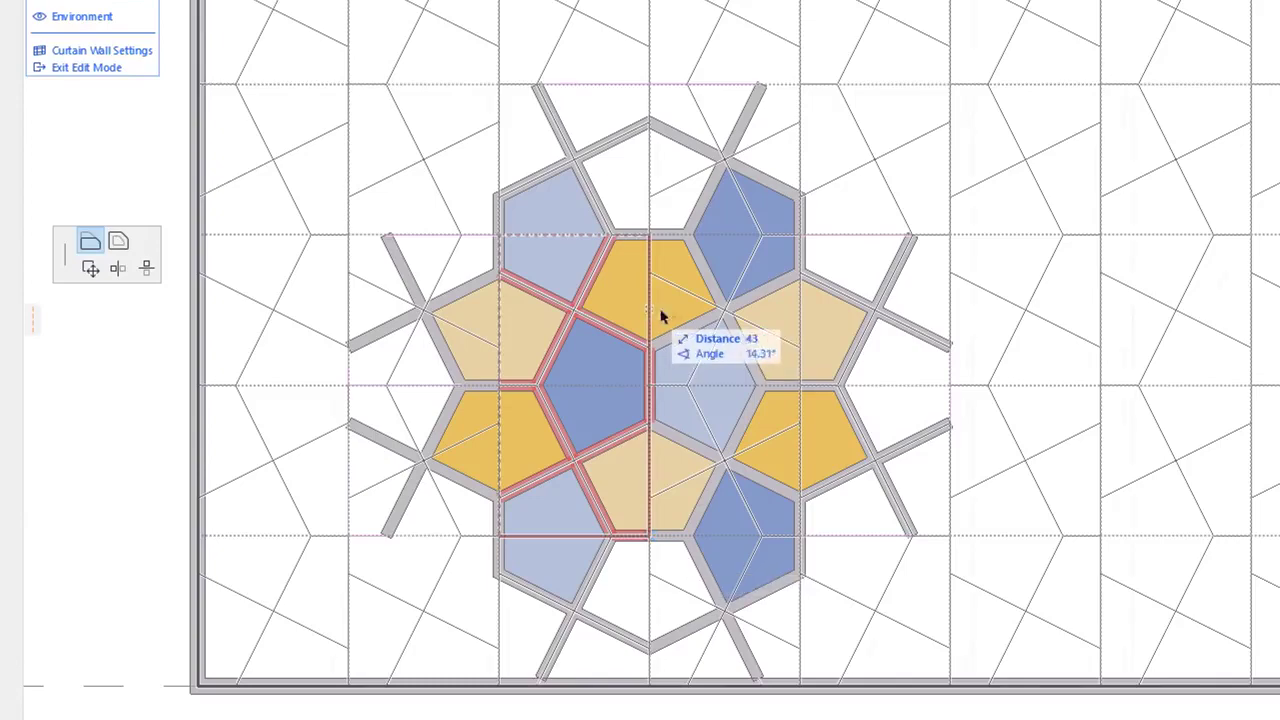
click(802, 236)
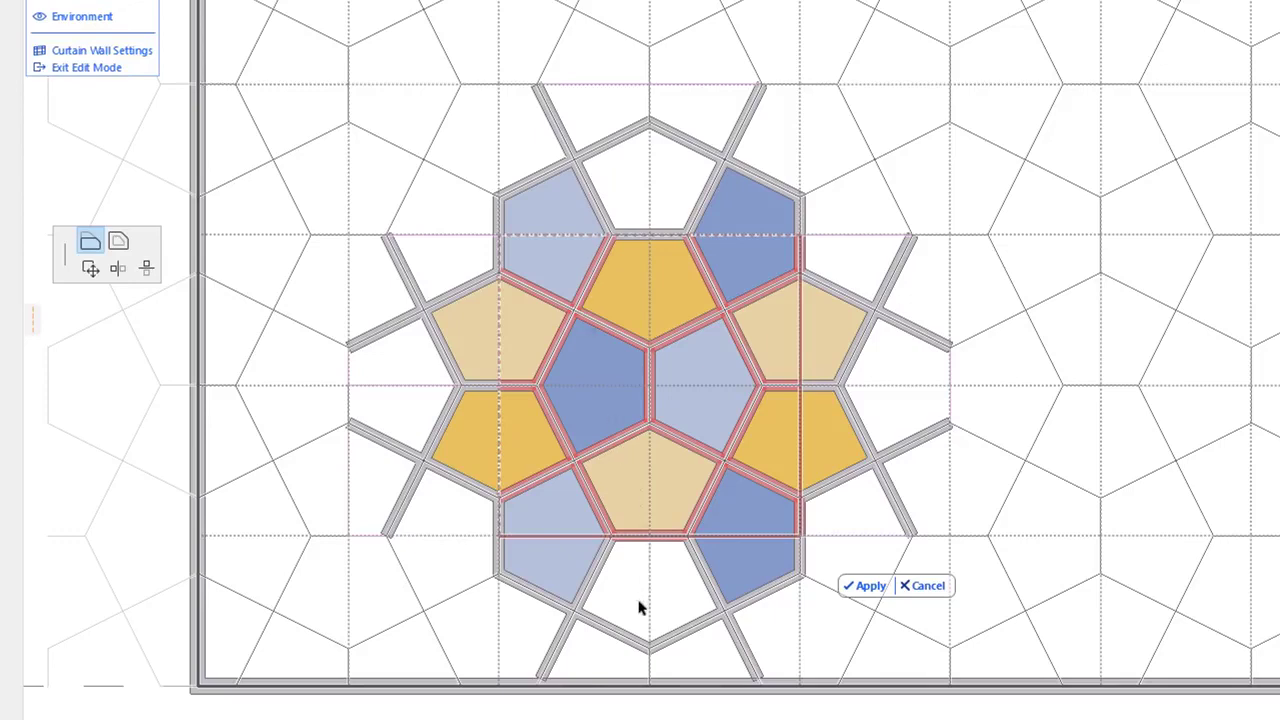
click(868, 586)
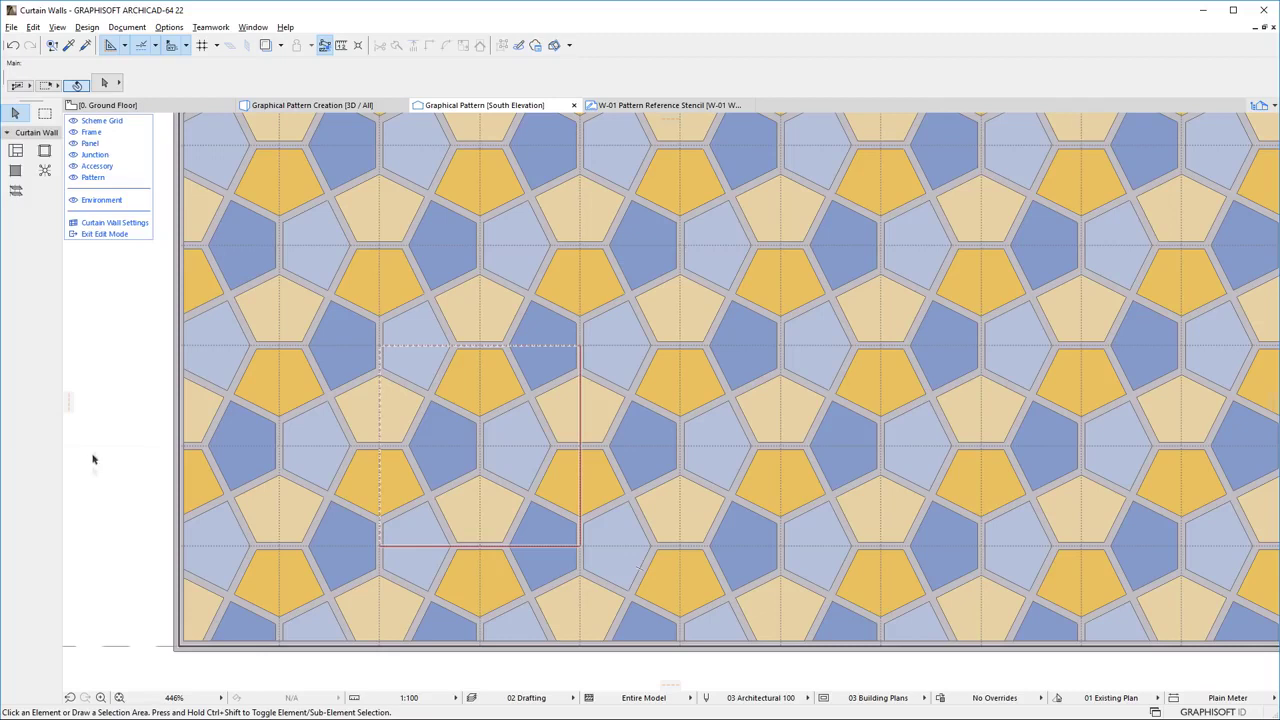
Set the Start with Pattern and Start from Bottom offsets both to 0
click(142, 225)
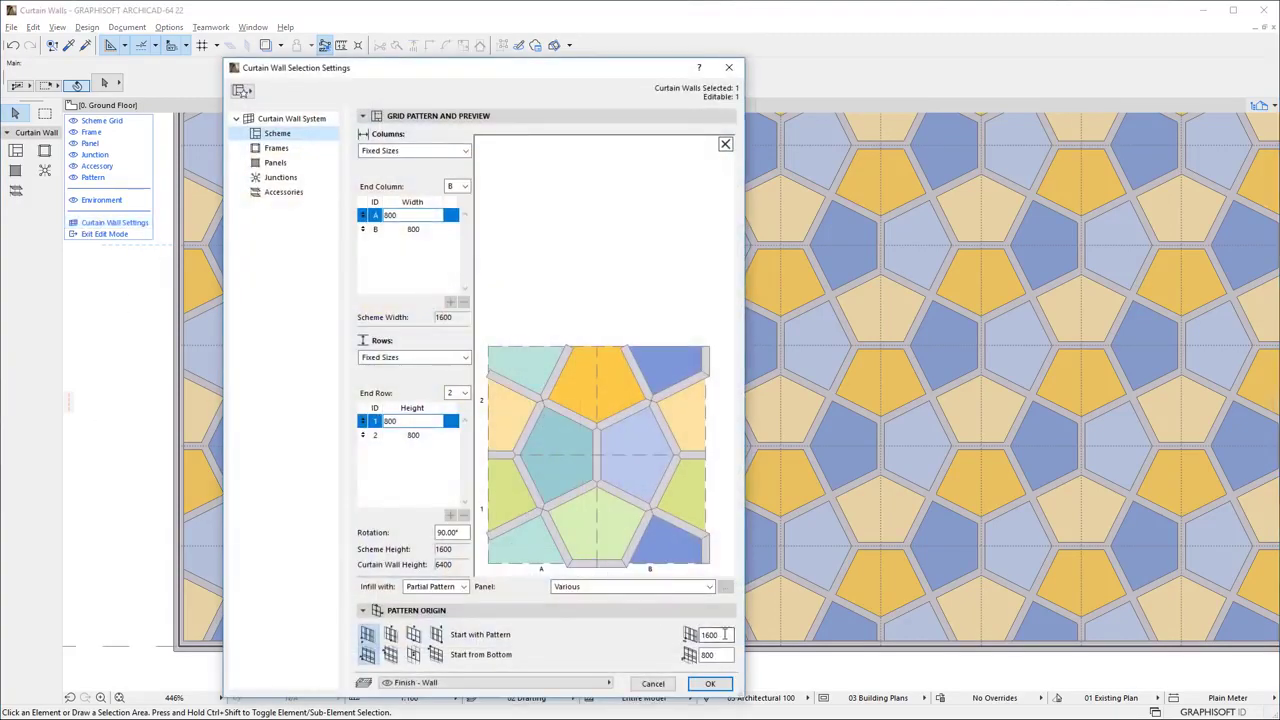
double_click(722, 634)
text(0)
double_click(712, 655)
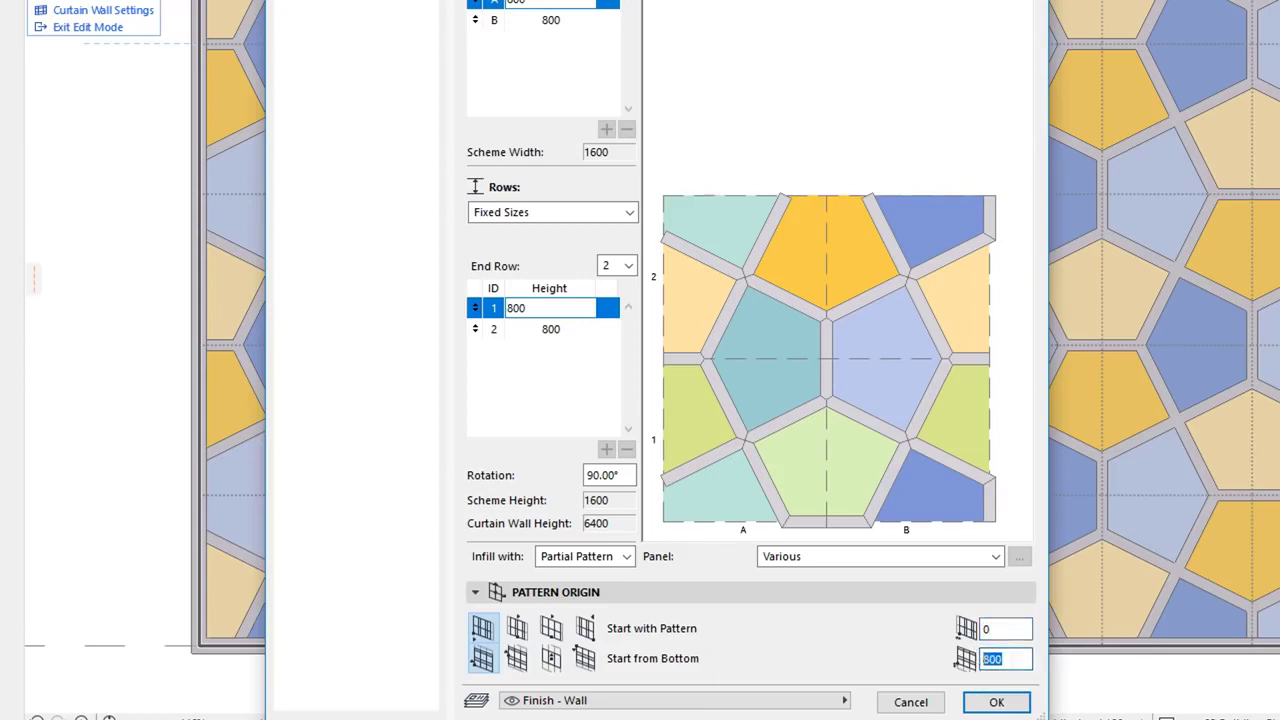
text(0)
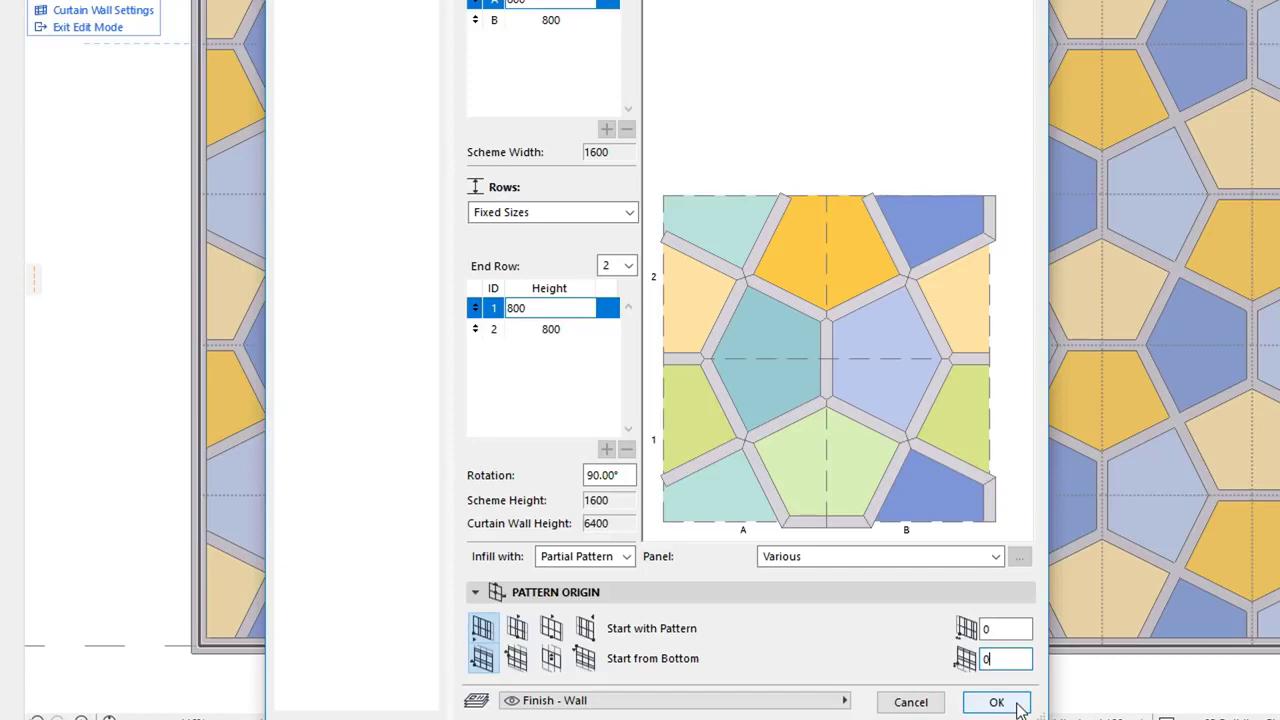
click(1016, 704)
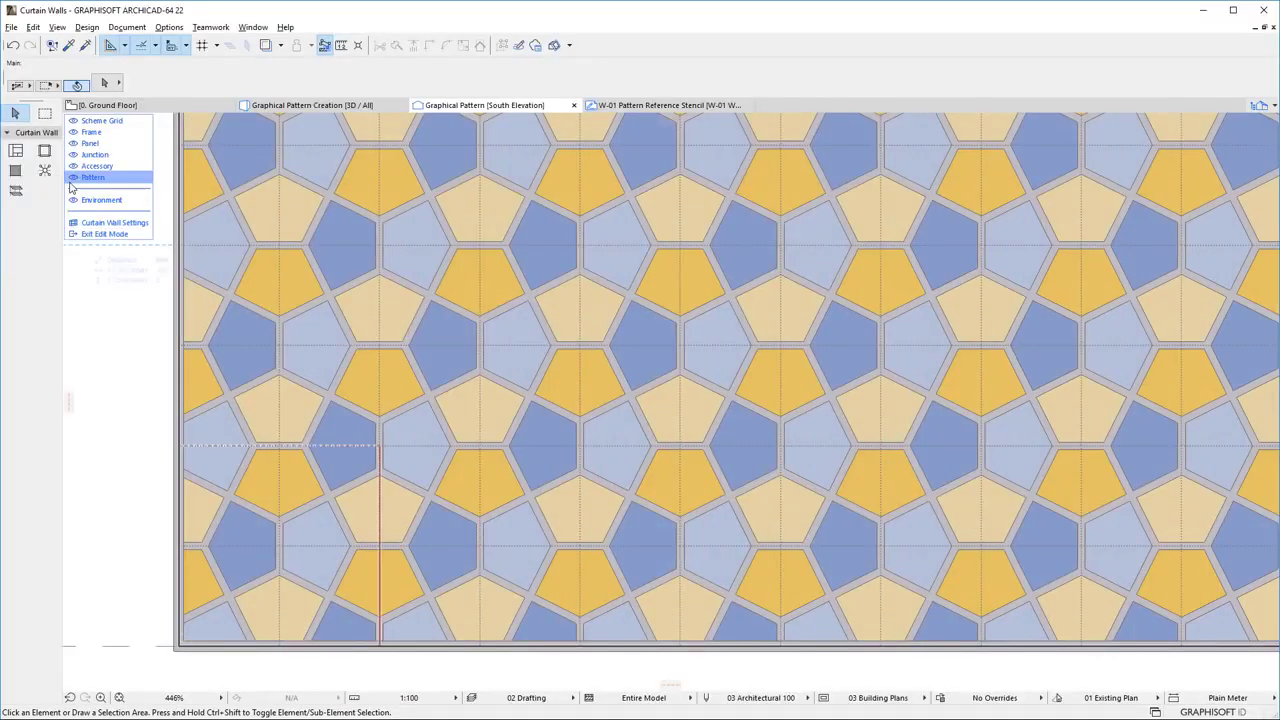
Reclass six lower-left wall panels to the Light Blue Panel class
key(ctrl+apostrophe)
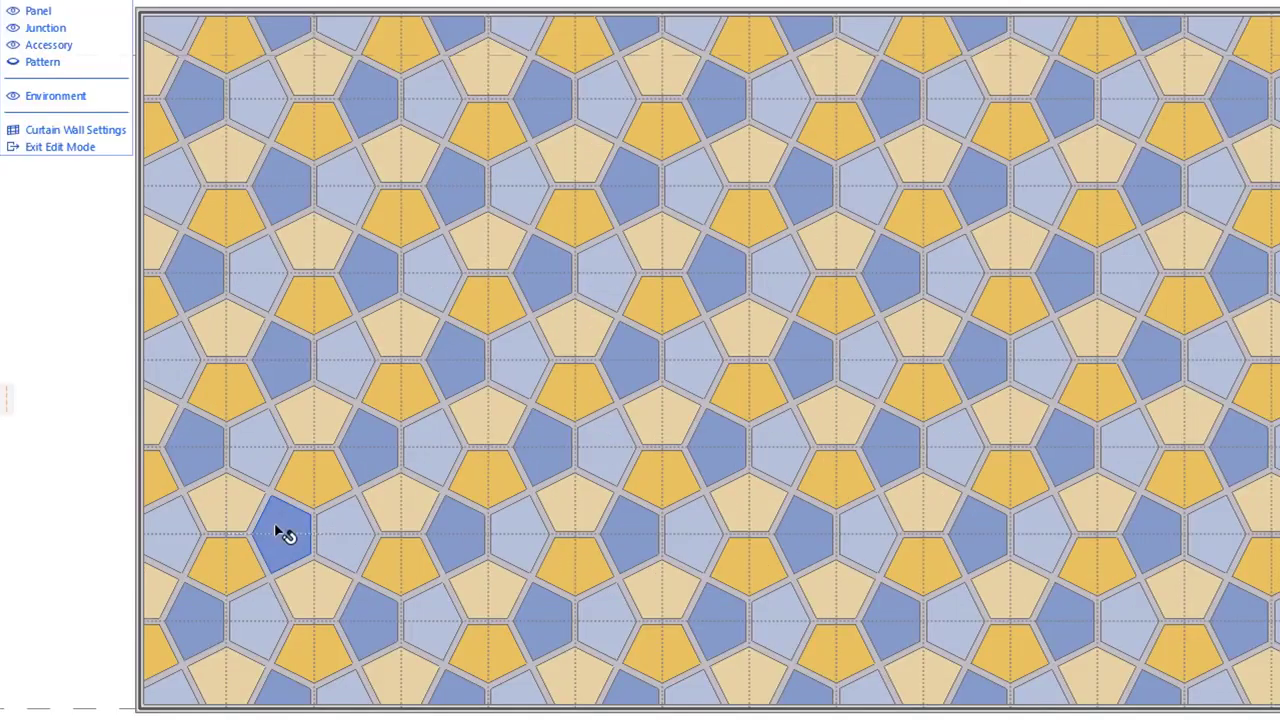
click(285, 530)
shift+click(371, 455)
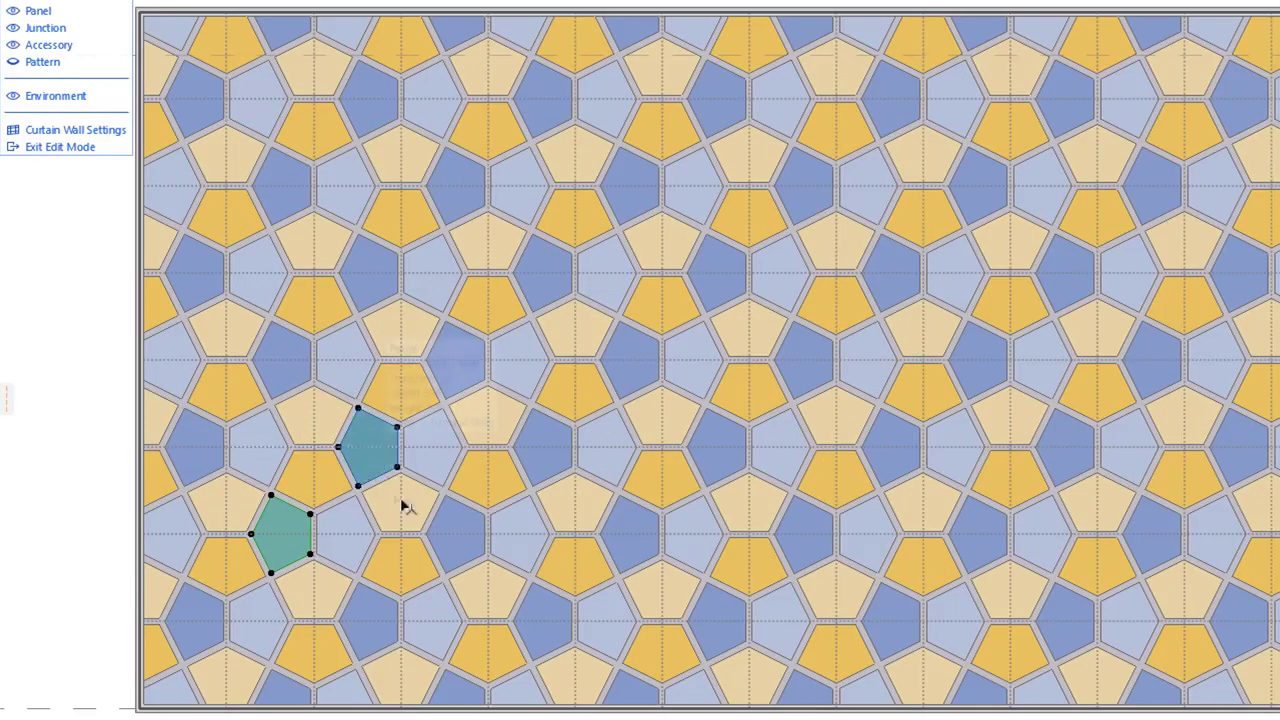
shift+click(427, 512)
shift+click(414, 571)
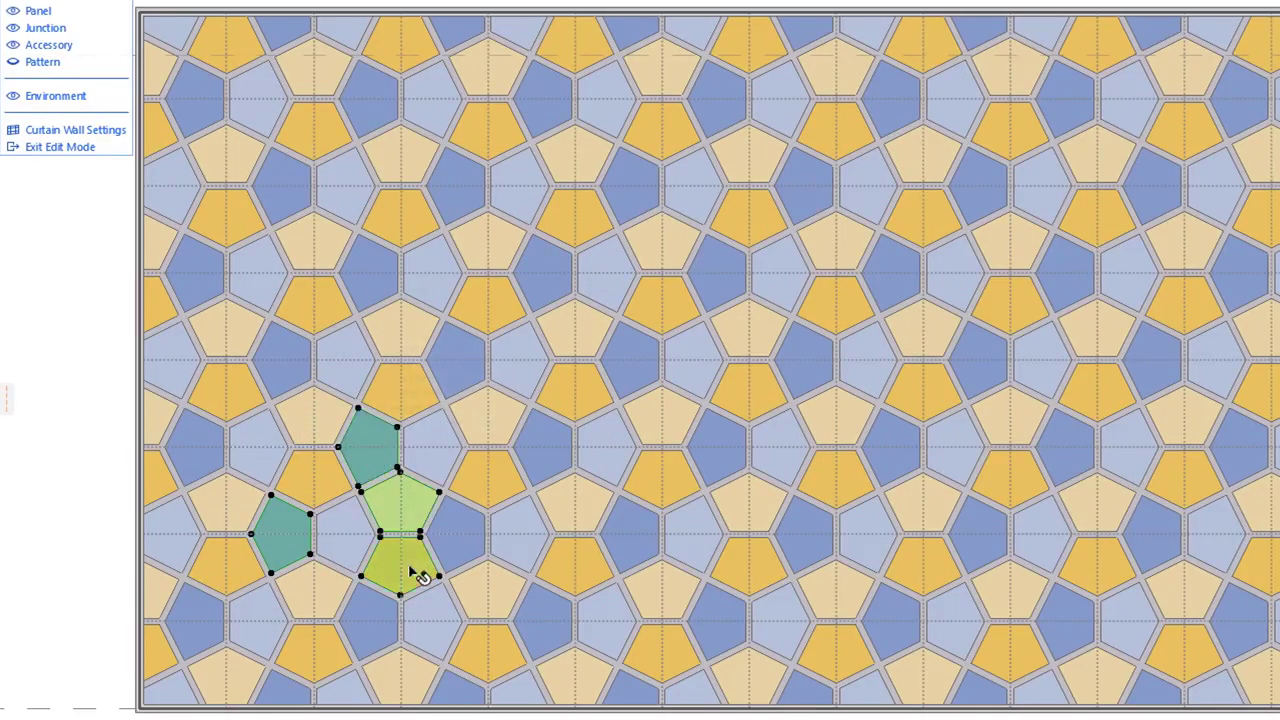
shift+click(383, 612)
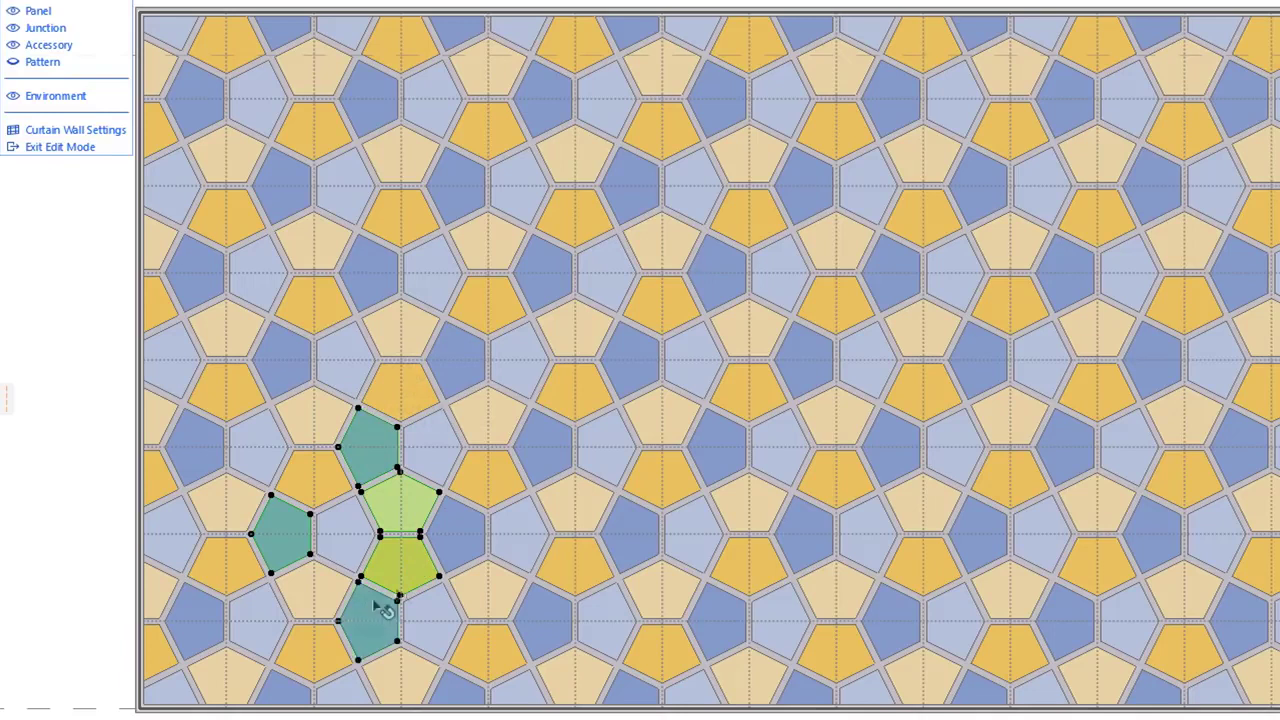
shift+click(463, 551)
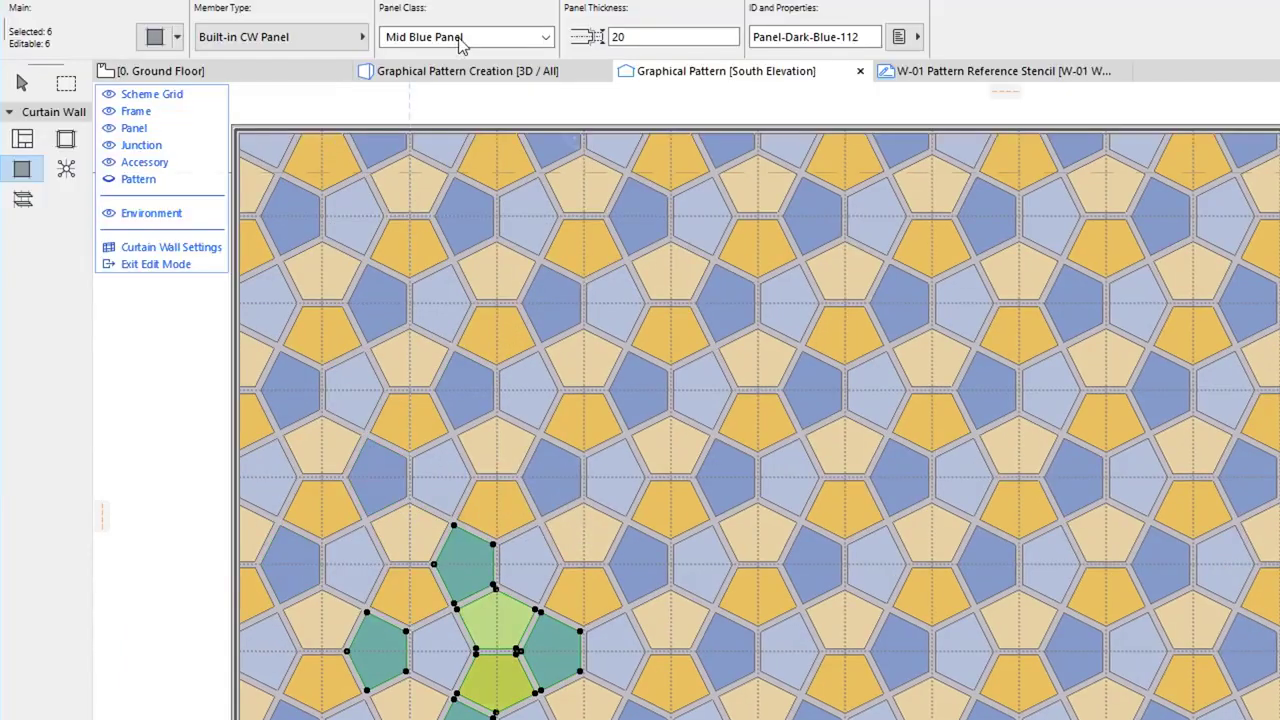
click(462, 37)
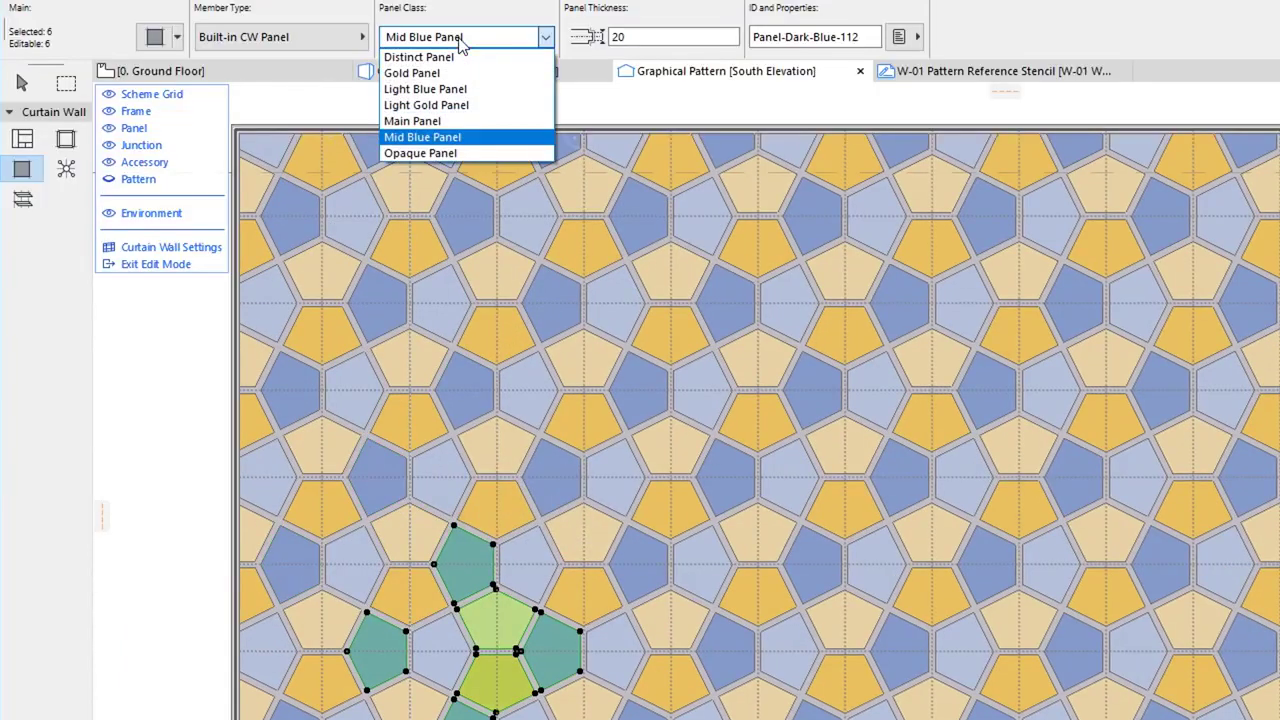
click(470, 89)
Reclass another panel group as Mid Blue Panel and view the finished wall in 3D
key(Escape)
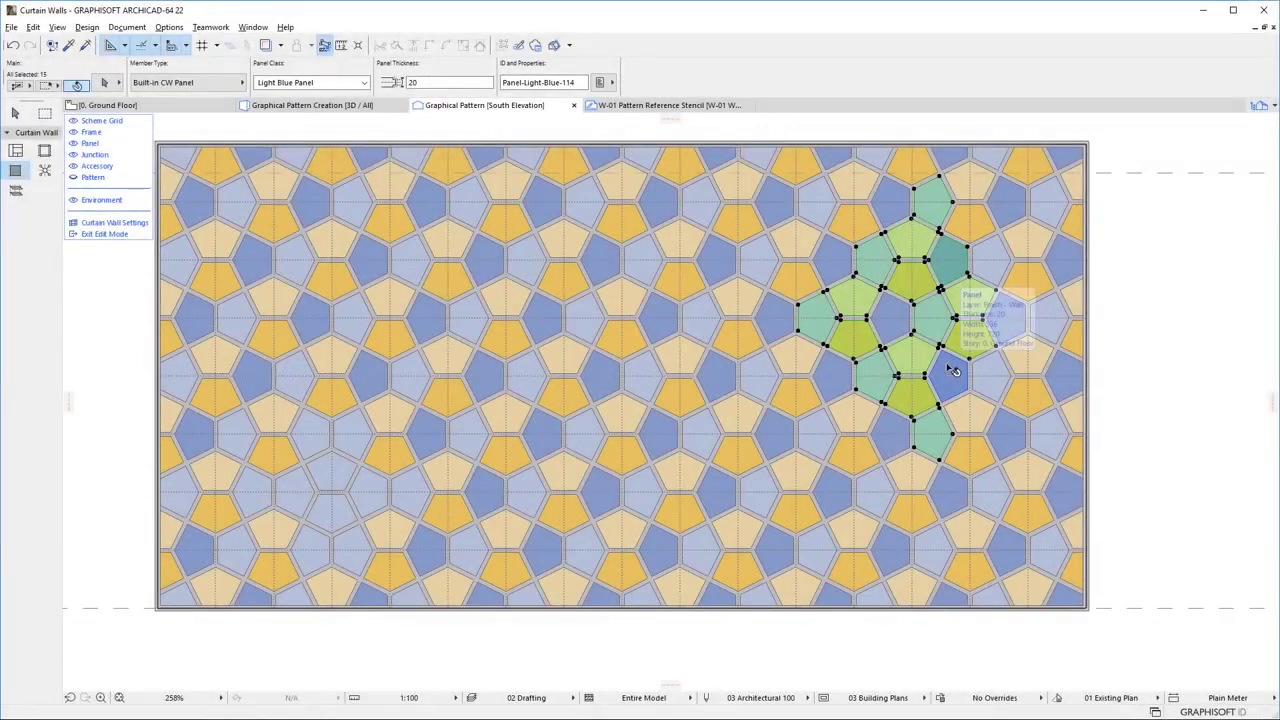
click(318, 85)
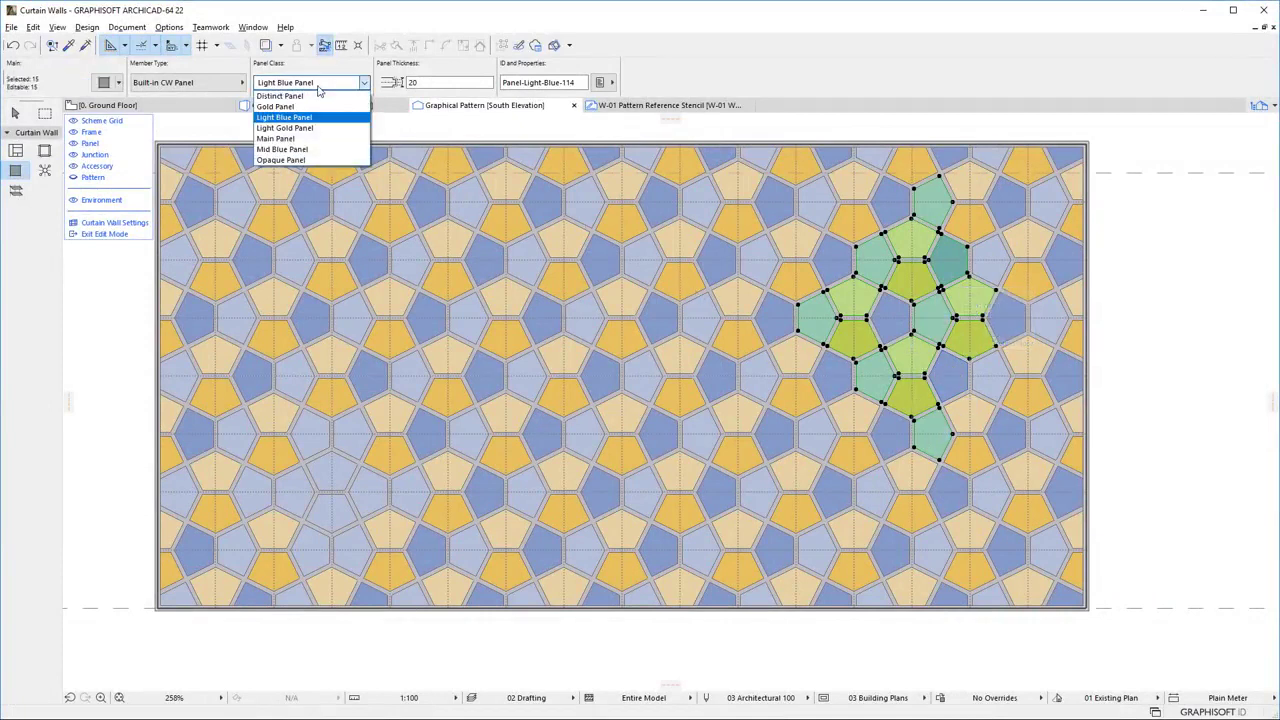
click(320, 149)
key(Escape)
click(320, 105)
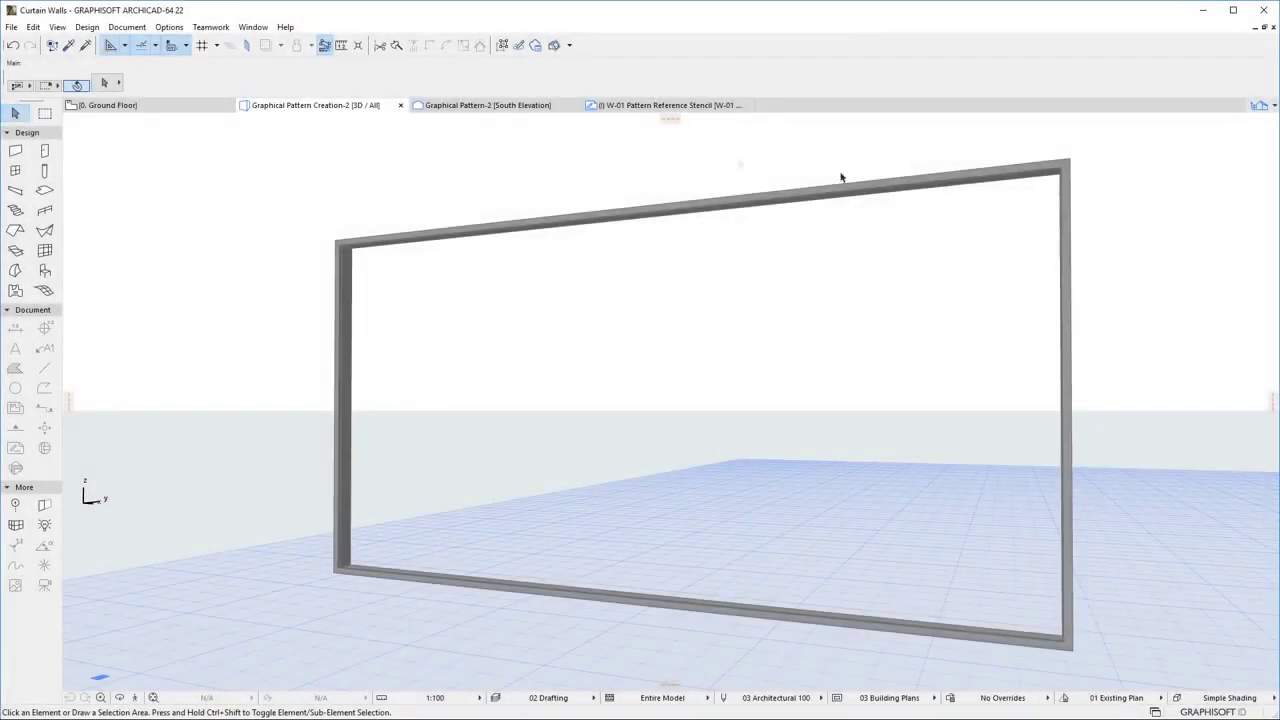
Open the empty second curtain wall for editing in the Graphical Pattern-2 South Elevation
click(522, 108)
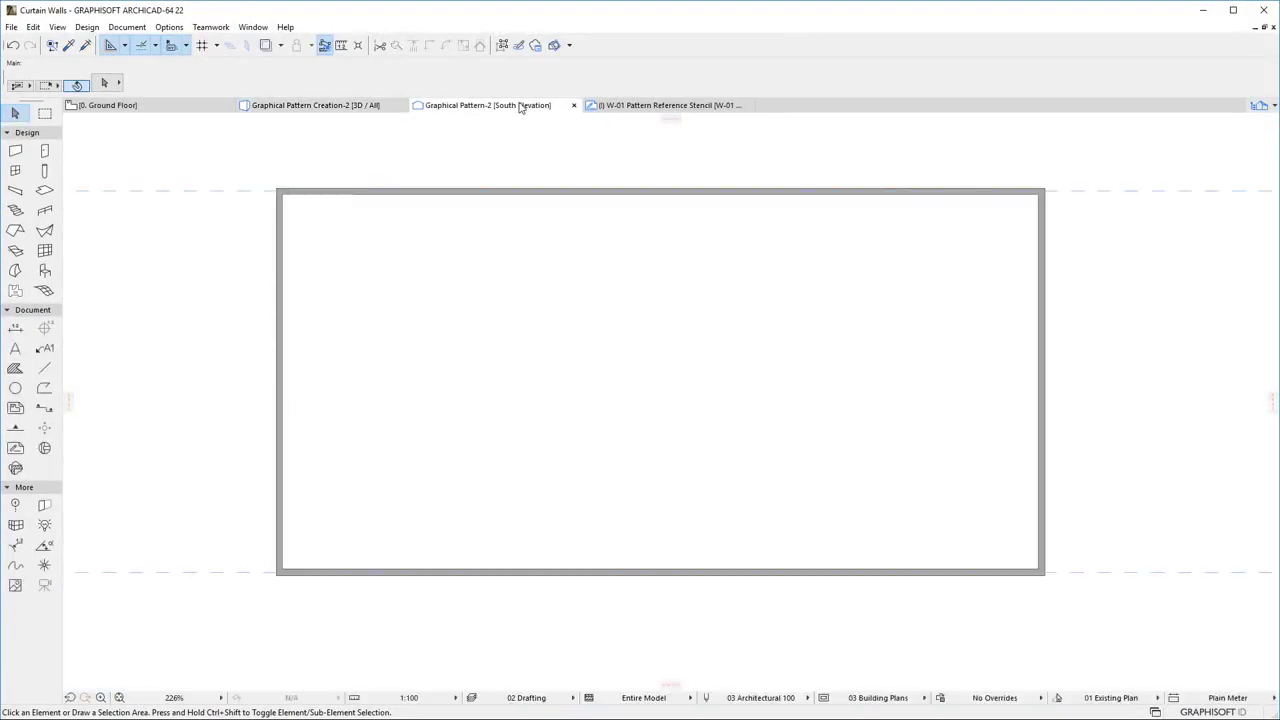
click(284, 289)
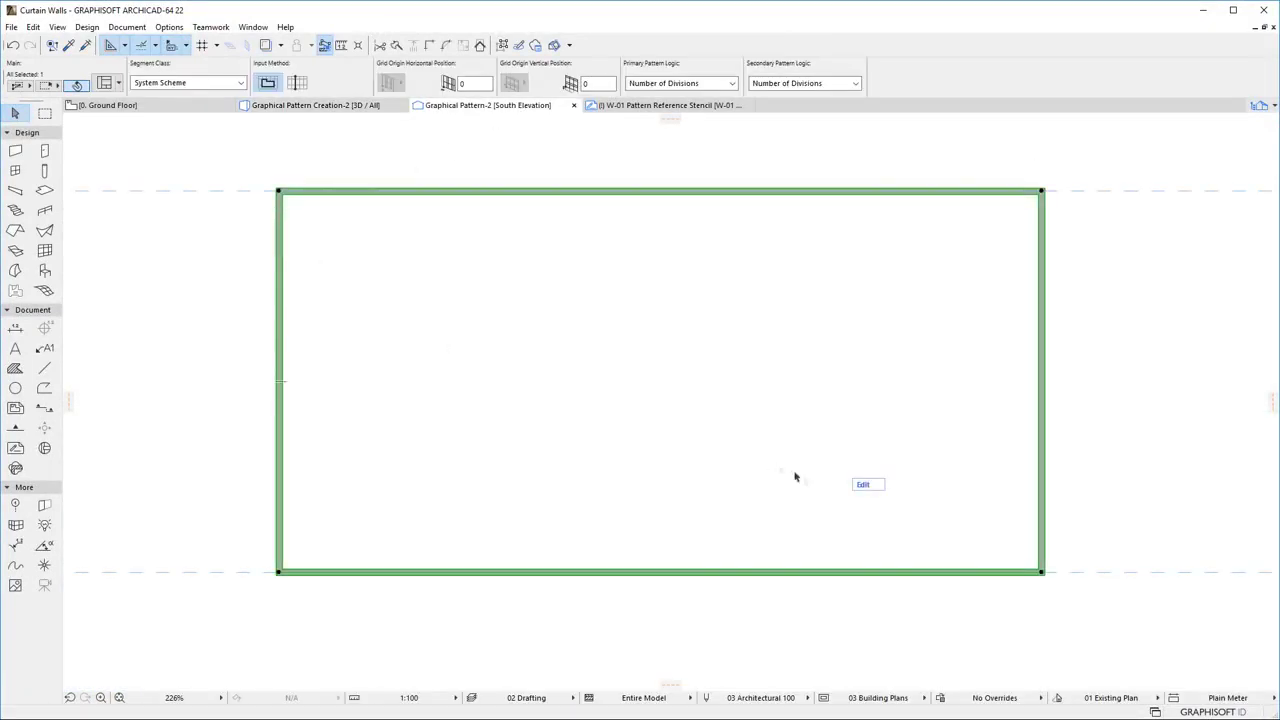
click(866, 486)
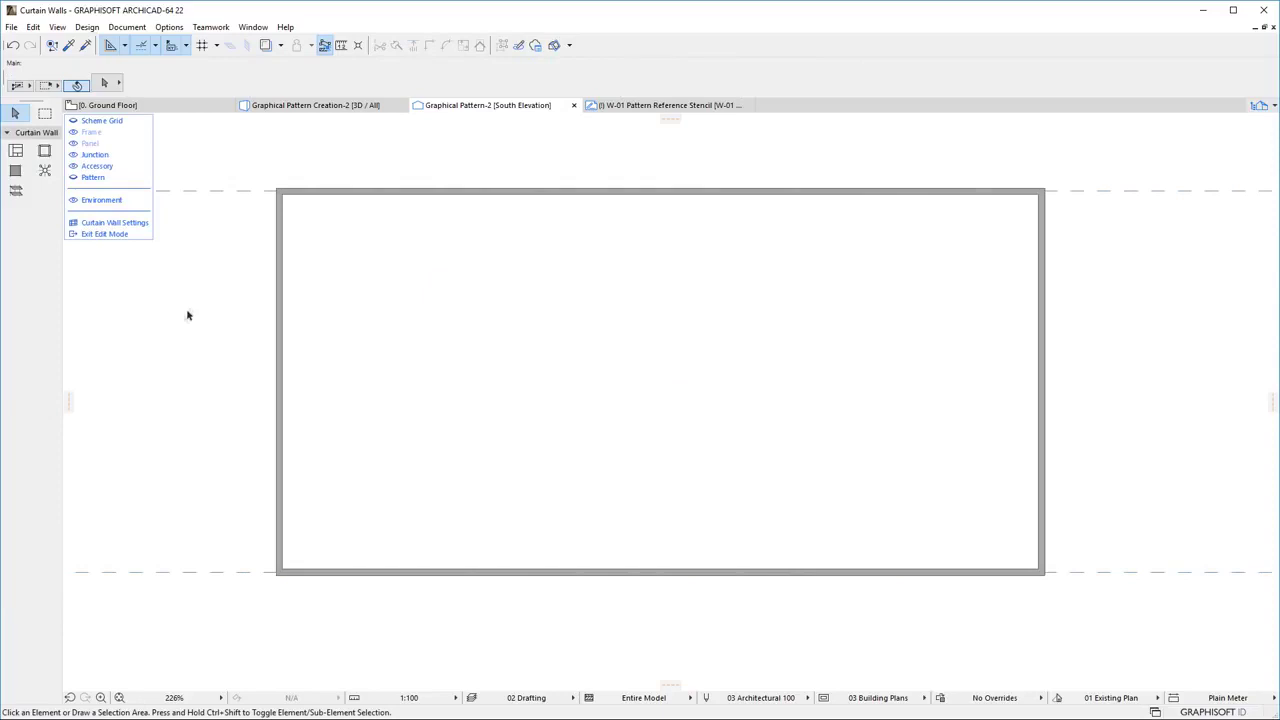
Draw vertical and horizontal frames across the wall, forming an irregular grid of rectangular cells
click(44, 150)
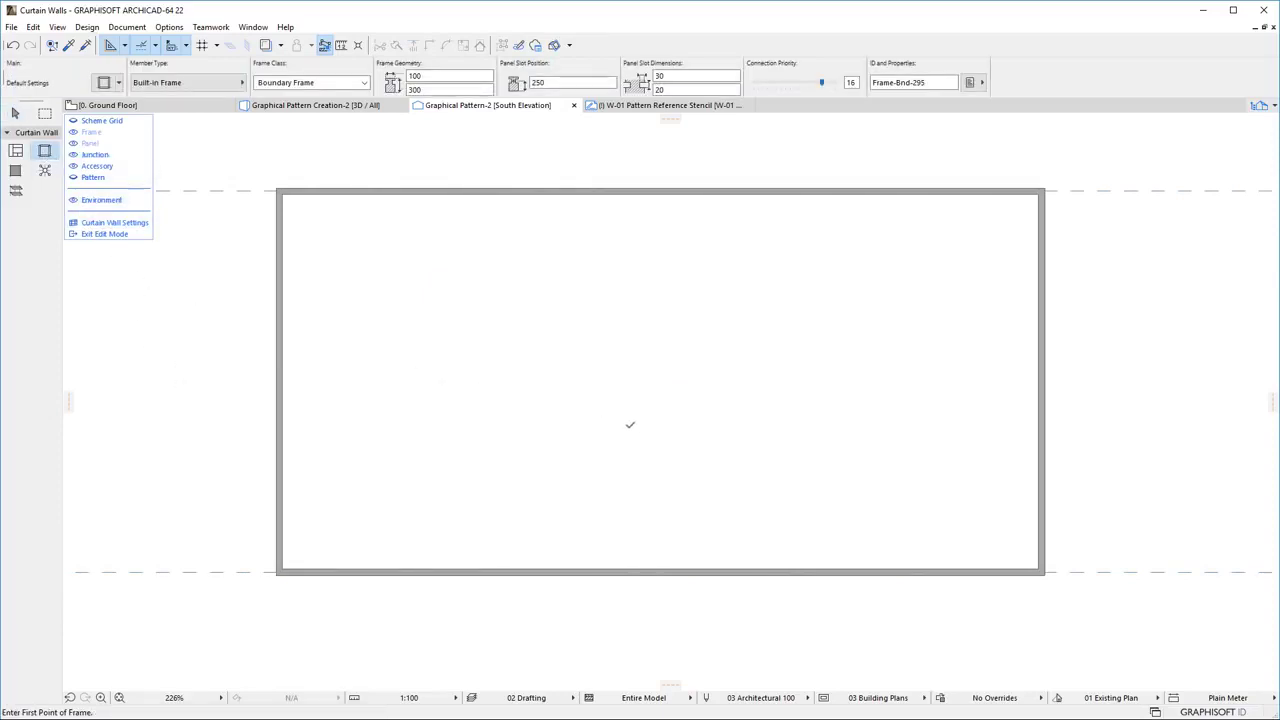
click(630, 424)
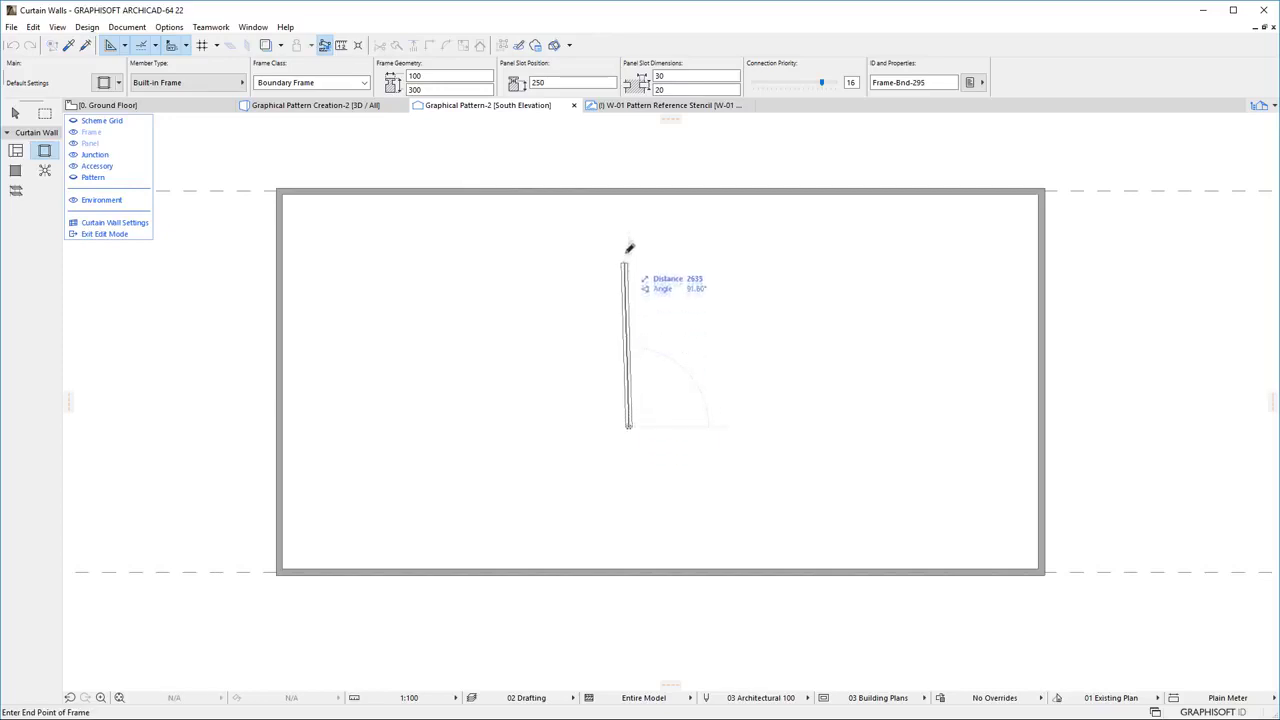
click(631, 191)
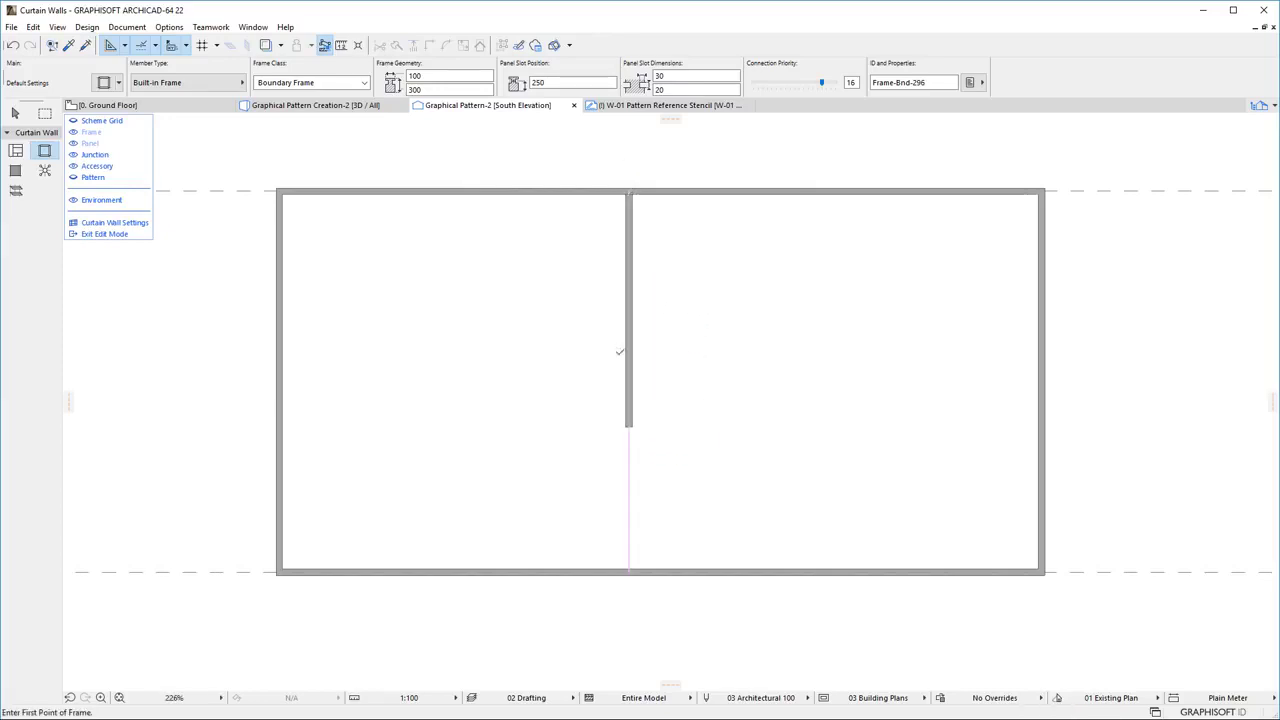
click(628, 371)
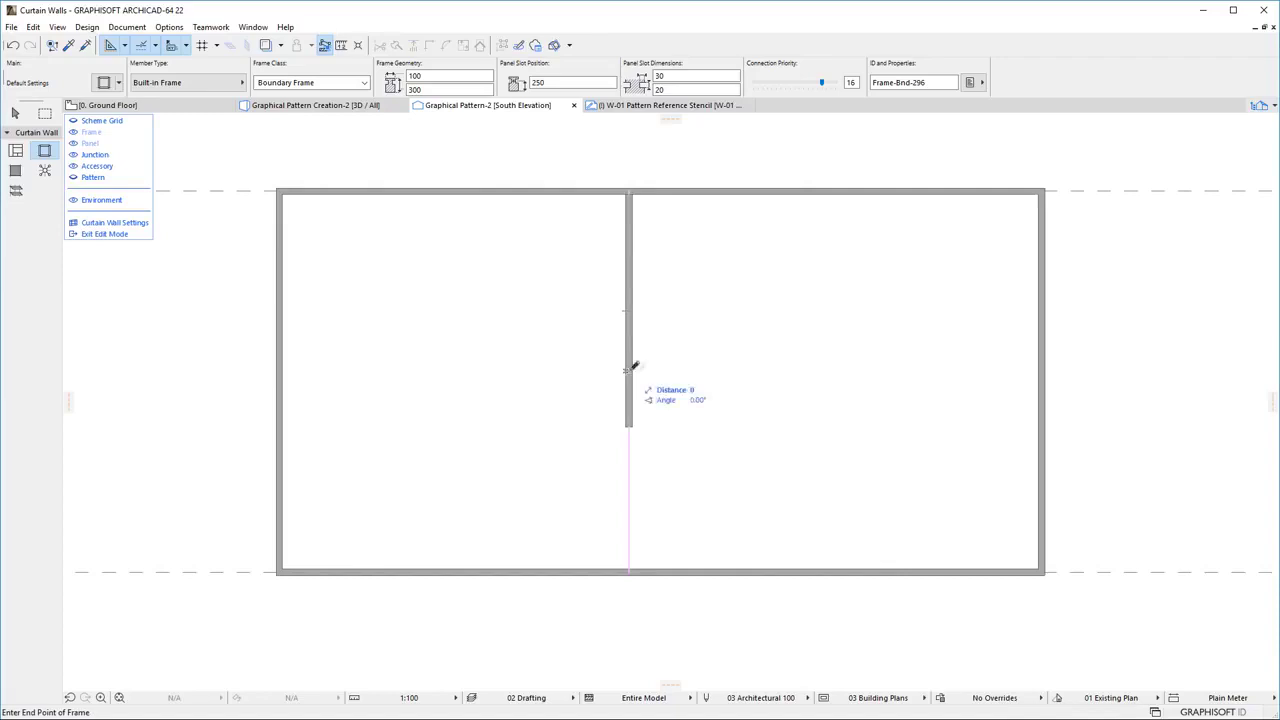
click(1041, 368)
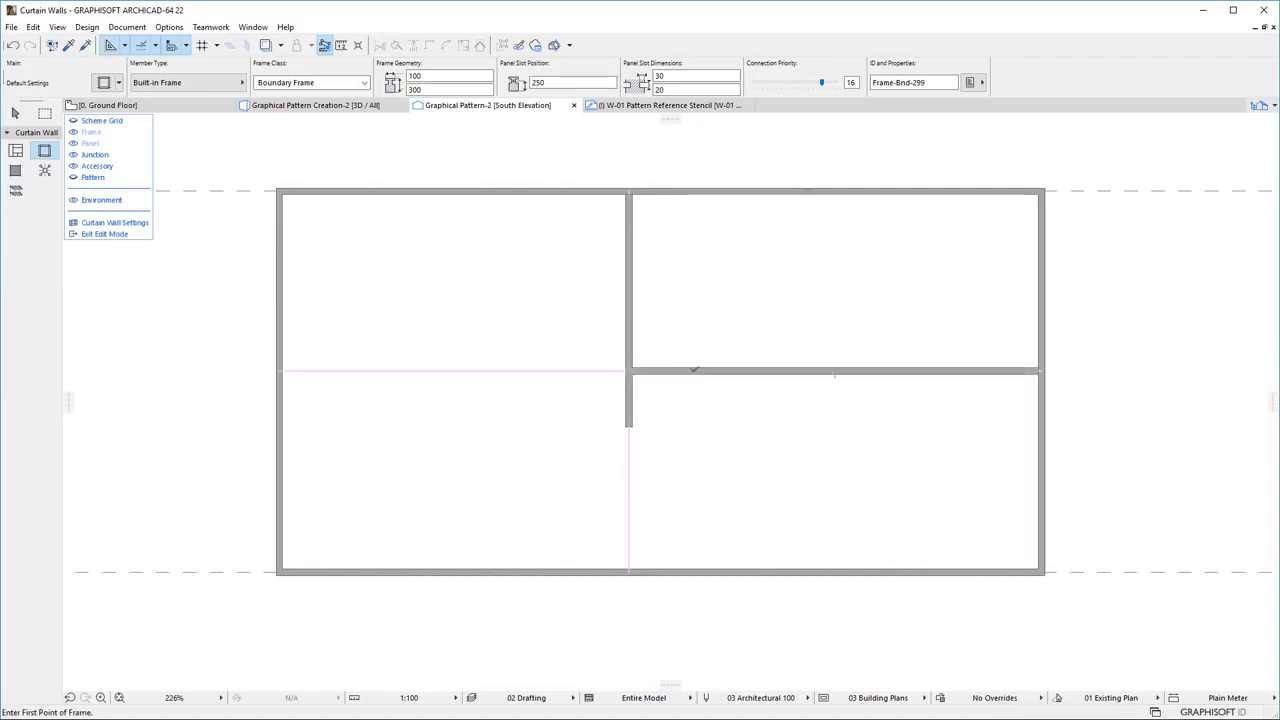
click(690, 370)
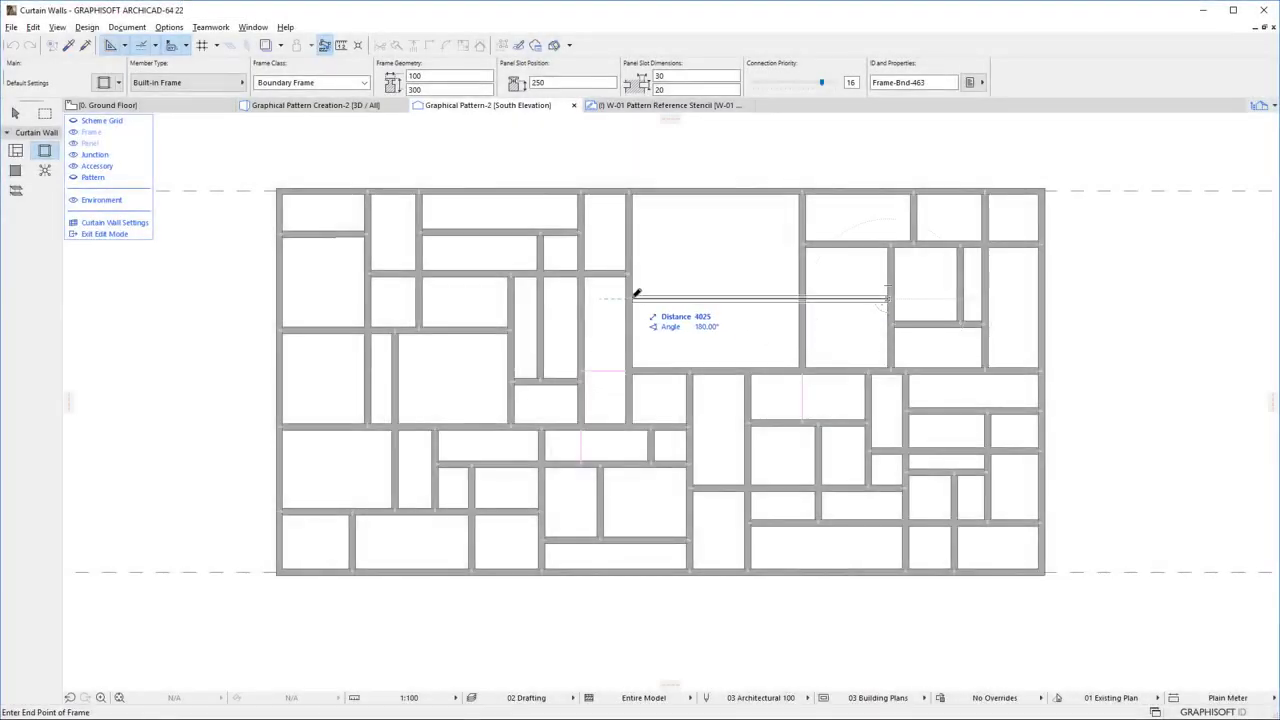
click(635, 294)
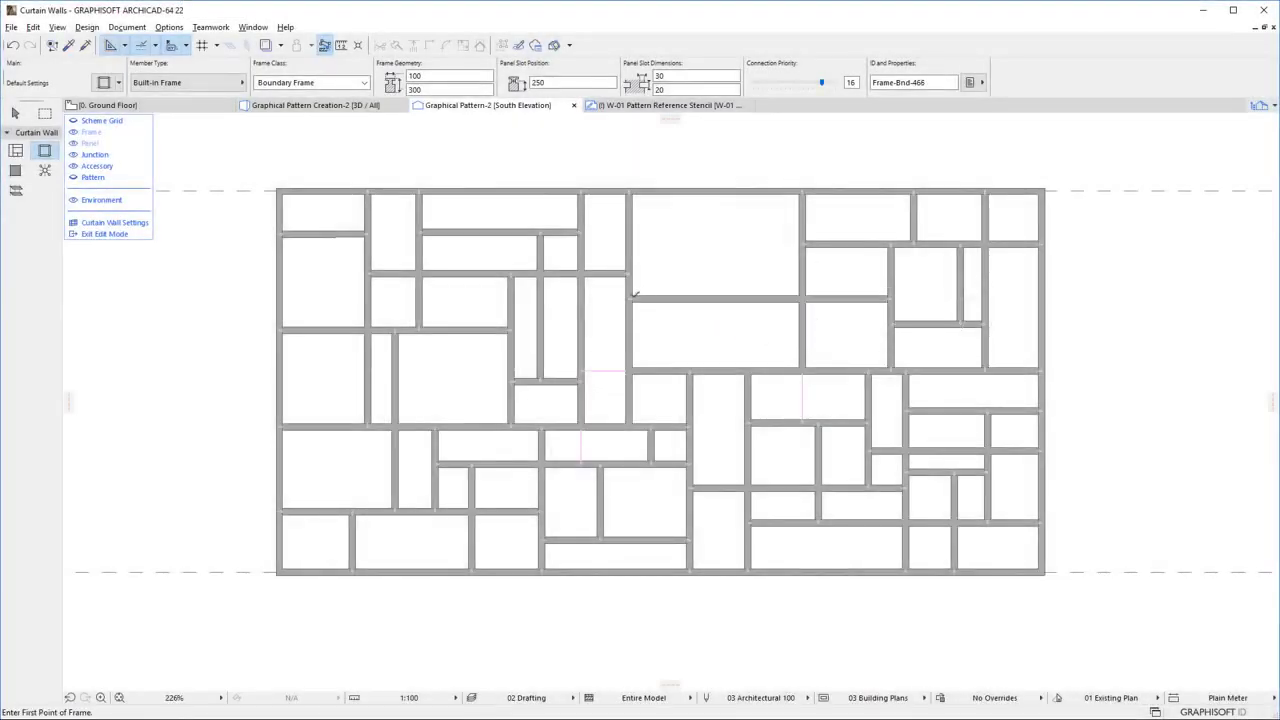
click(727, 295)
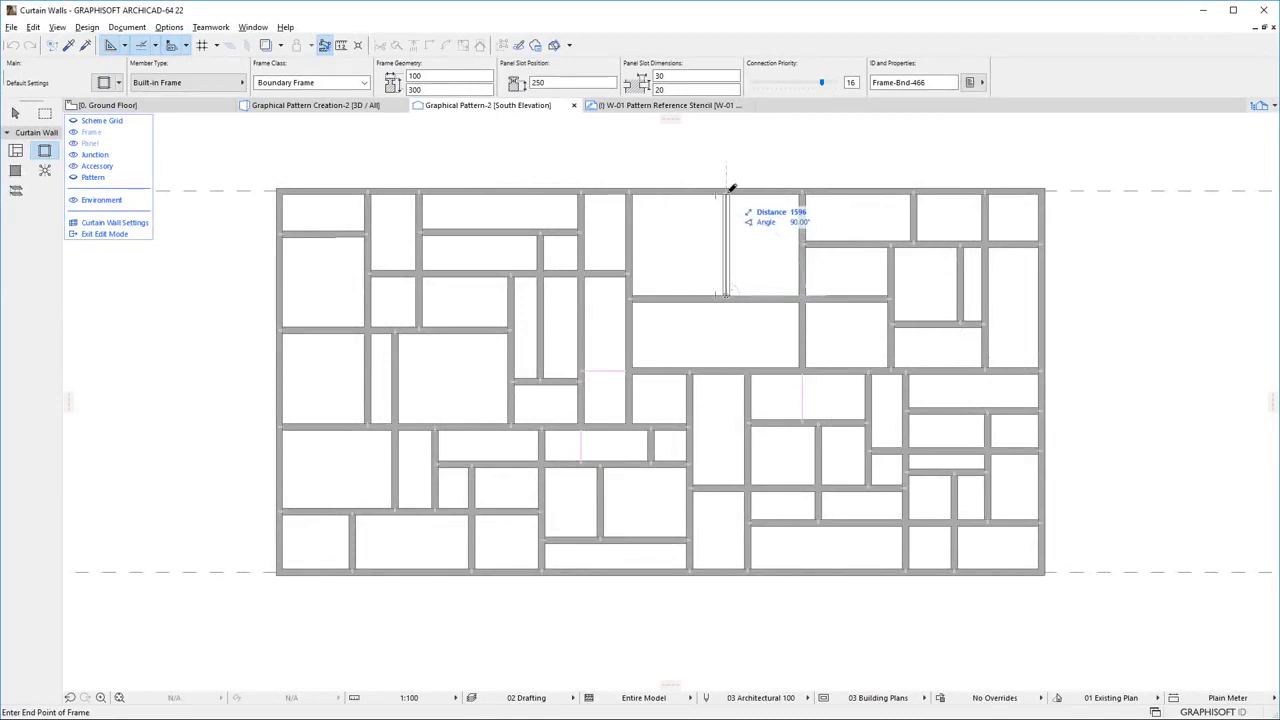
click(730, 189)
click(633, 224)
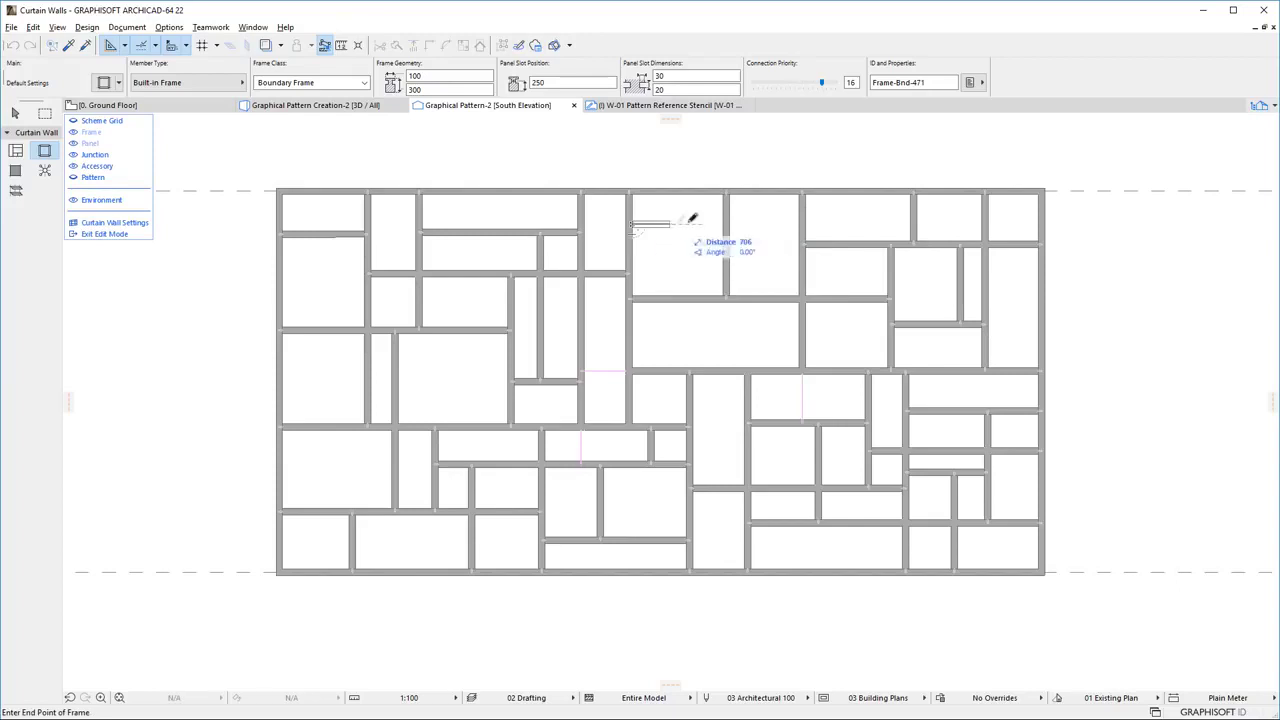
click(727, 219)
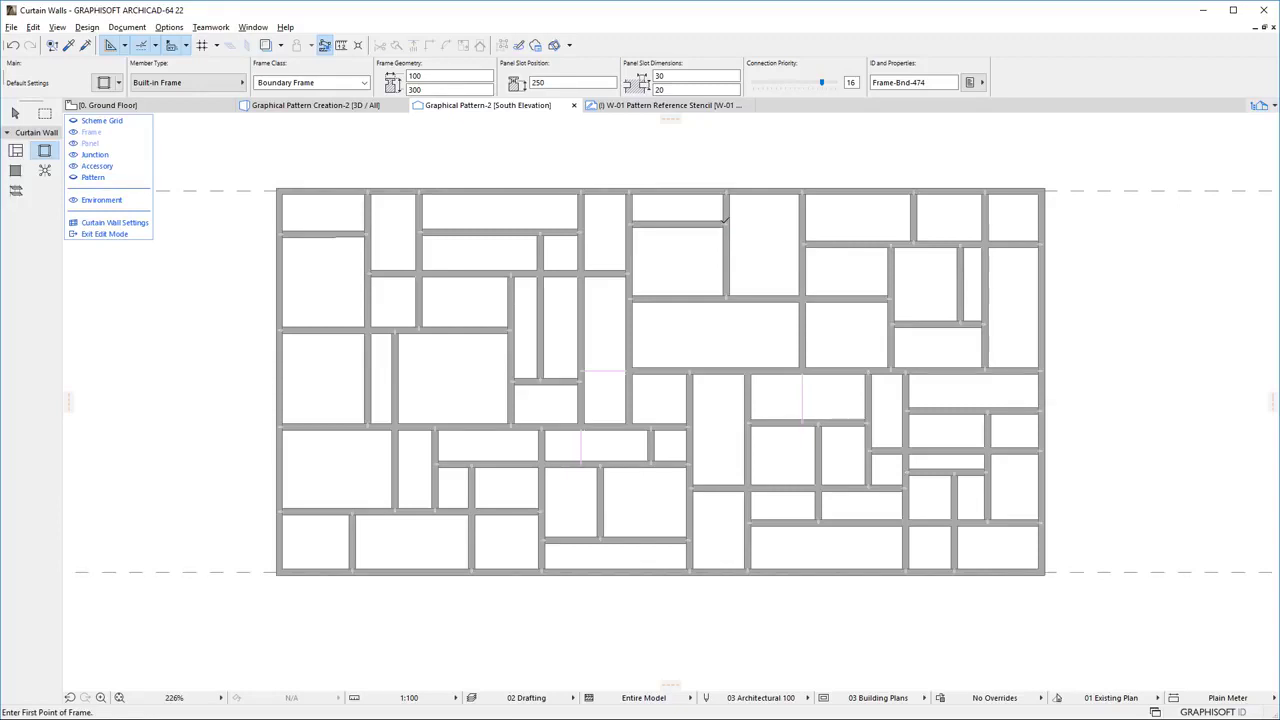
Fill ten grid cells with dark green panels using the Opaque Panel class
click(15, 170)
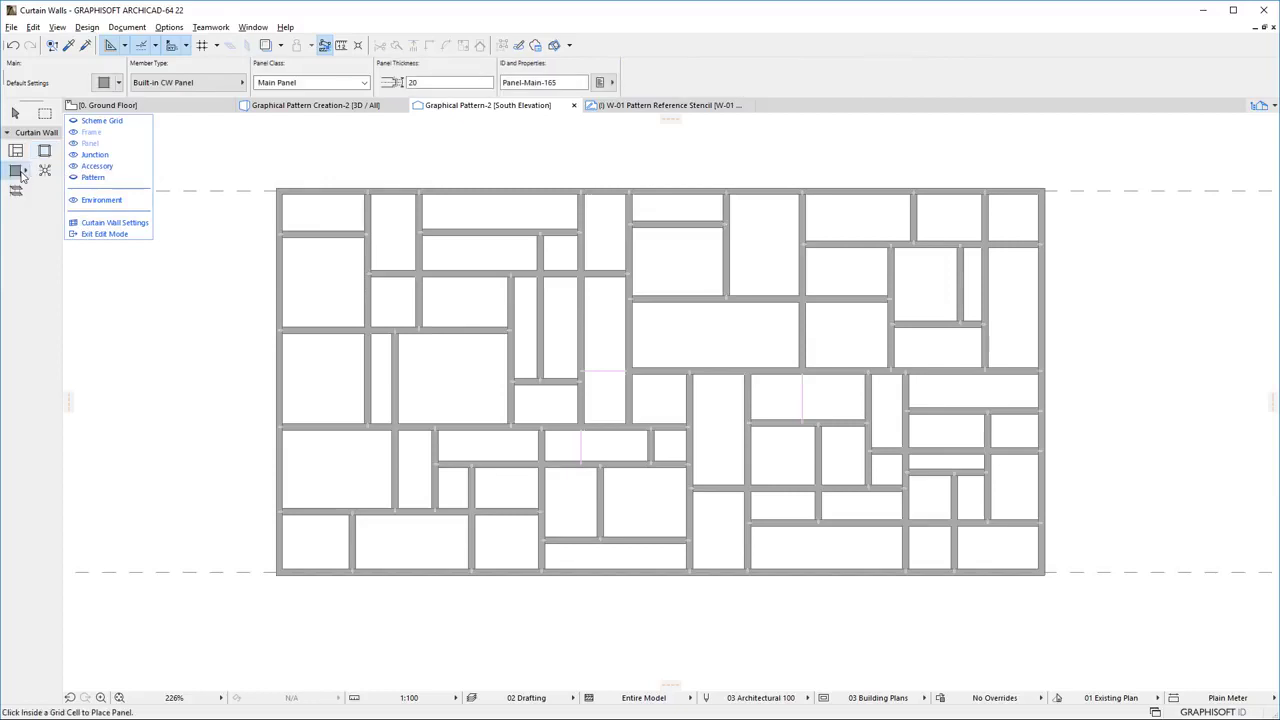
click(286, 84)
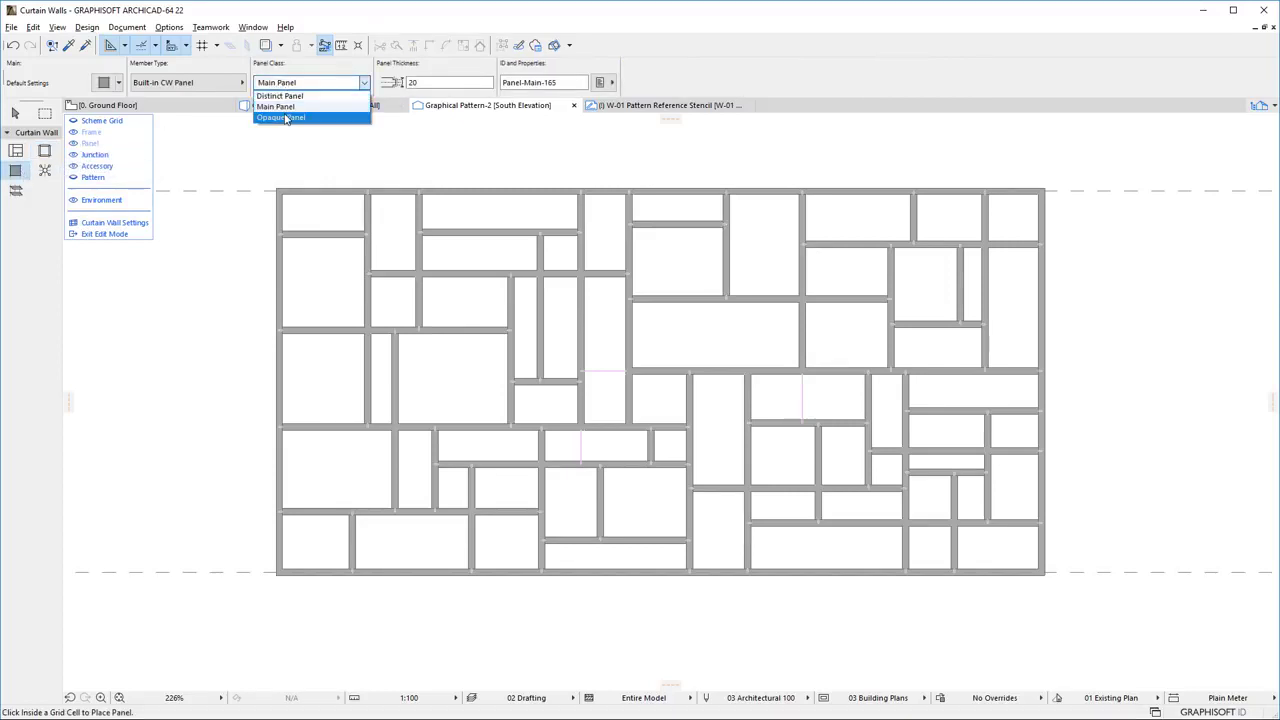
click(285, 121)
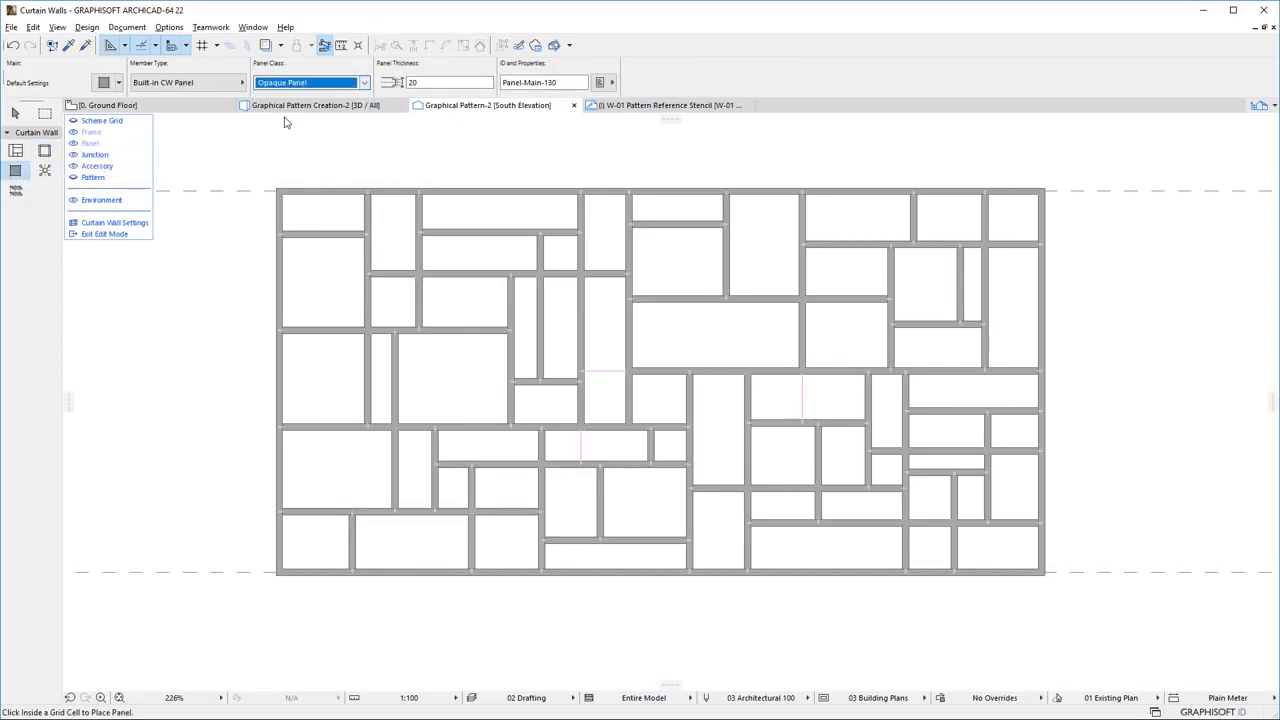
click(346, 301)
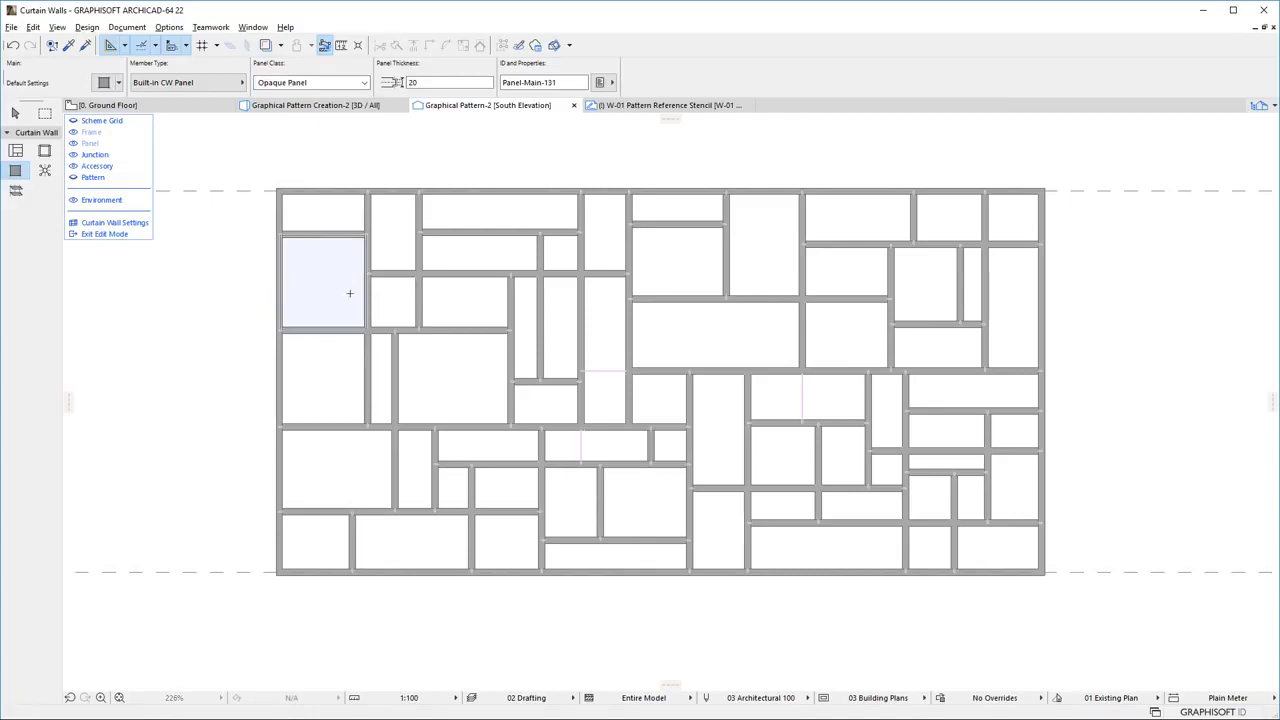
click(464, 205)
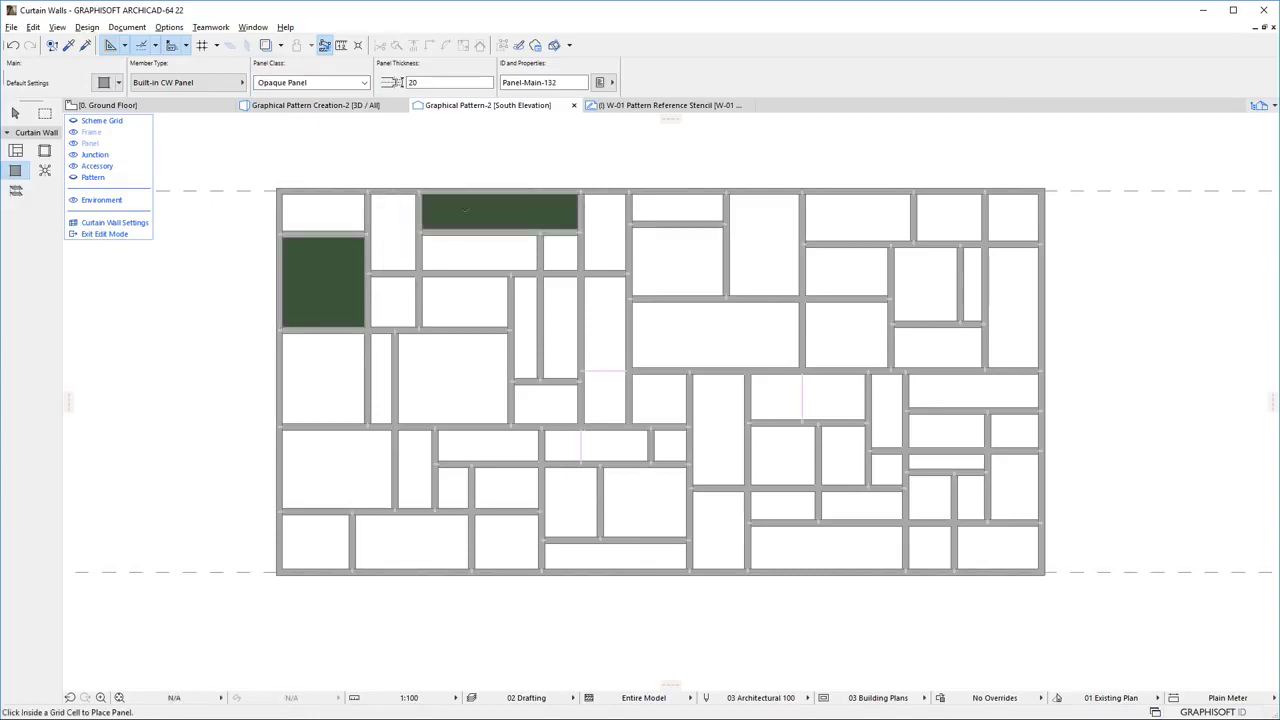
click(474, 293)
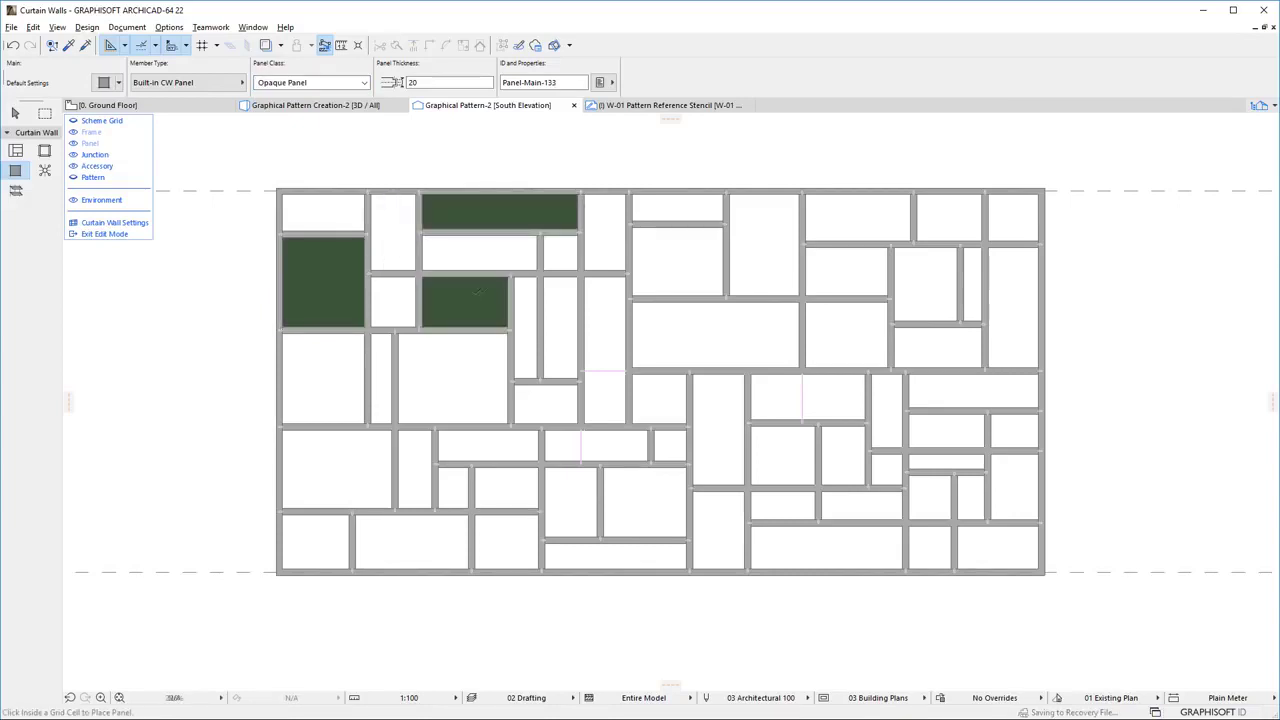
click(556, 312)
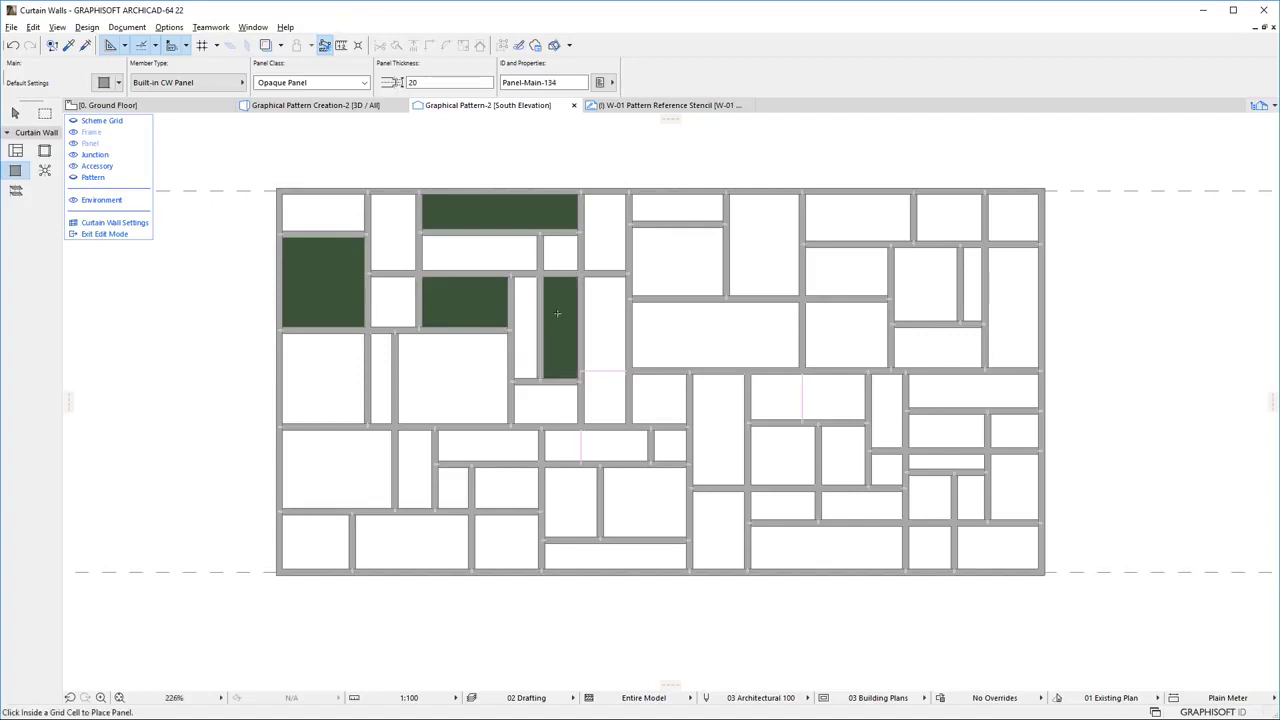
click(371, 451)
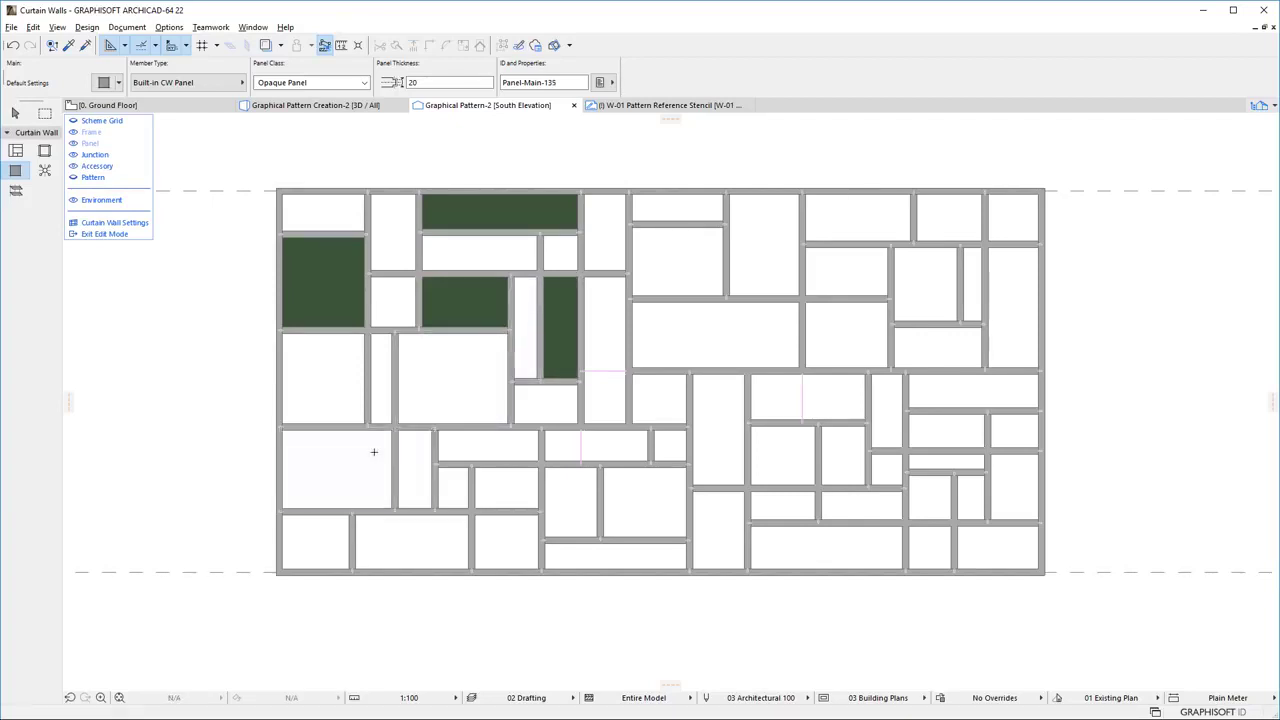
click(491, 441)
click(506, 538)
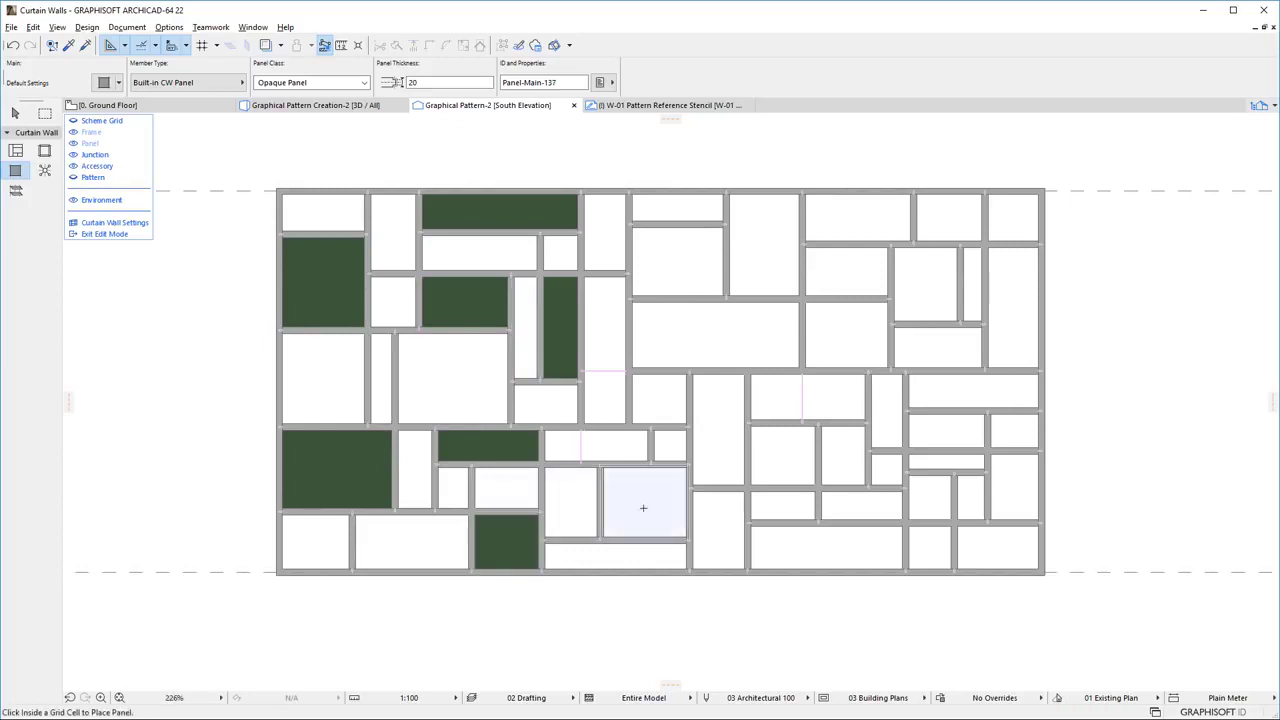
click(643, 508)
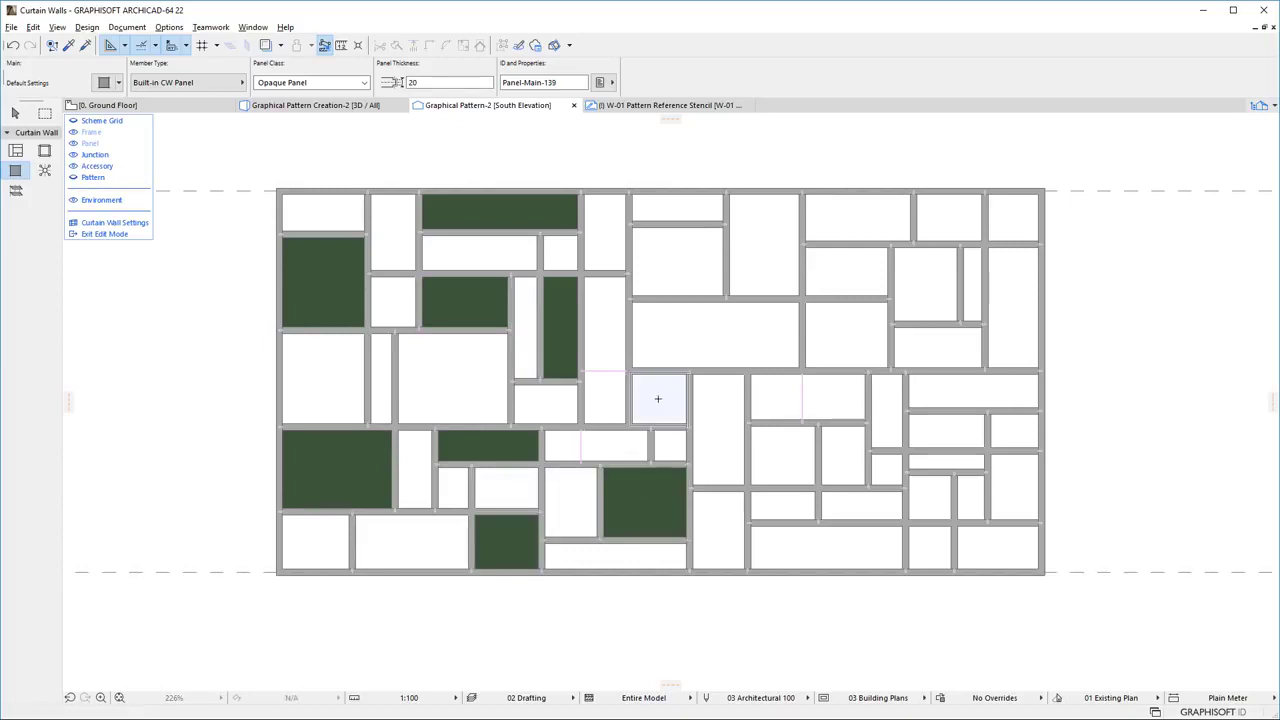
click(658, 398)
click(686, 263)
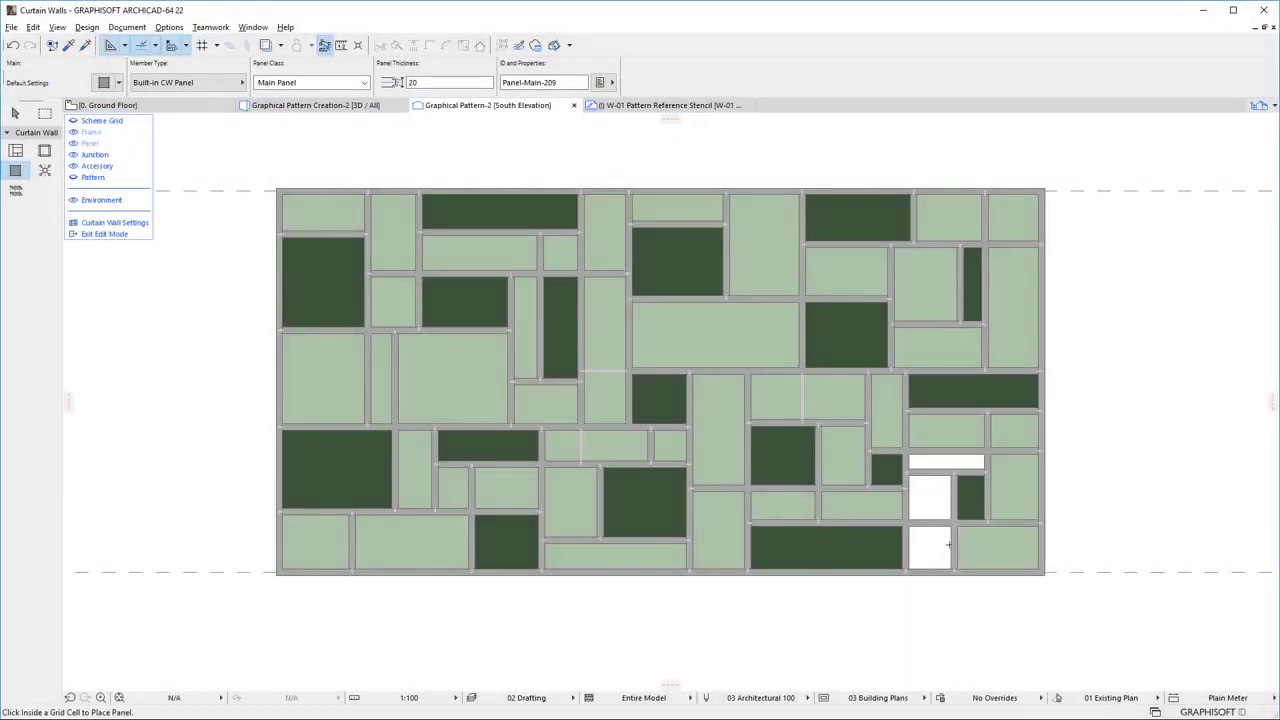
Fill the three remaining white cells with light green panels, then view the finished wall in 3D
click(948, 544)
click(930, 495)
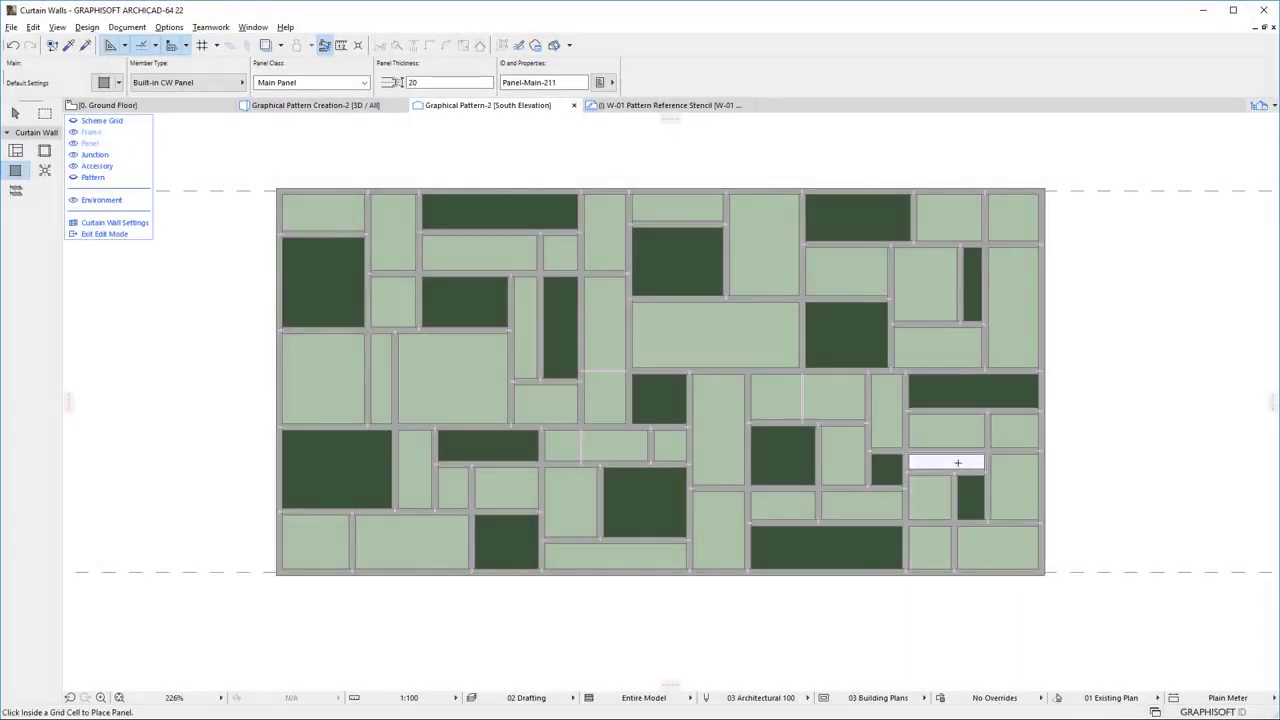
click(957, 462)
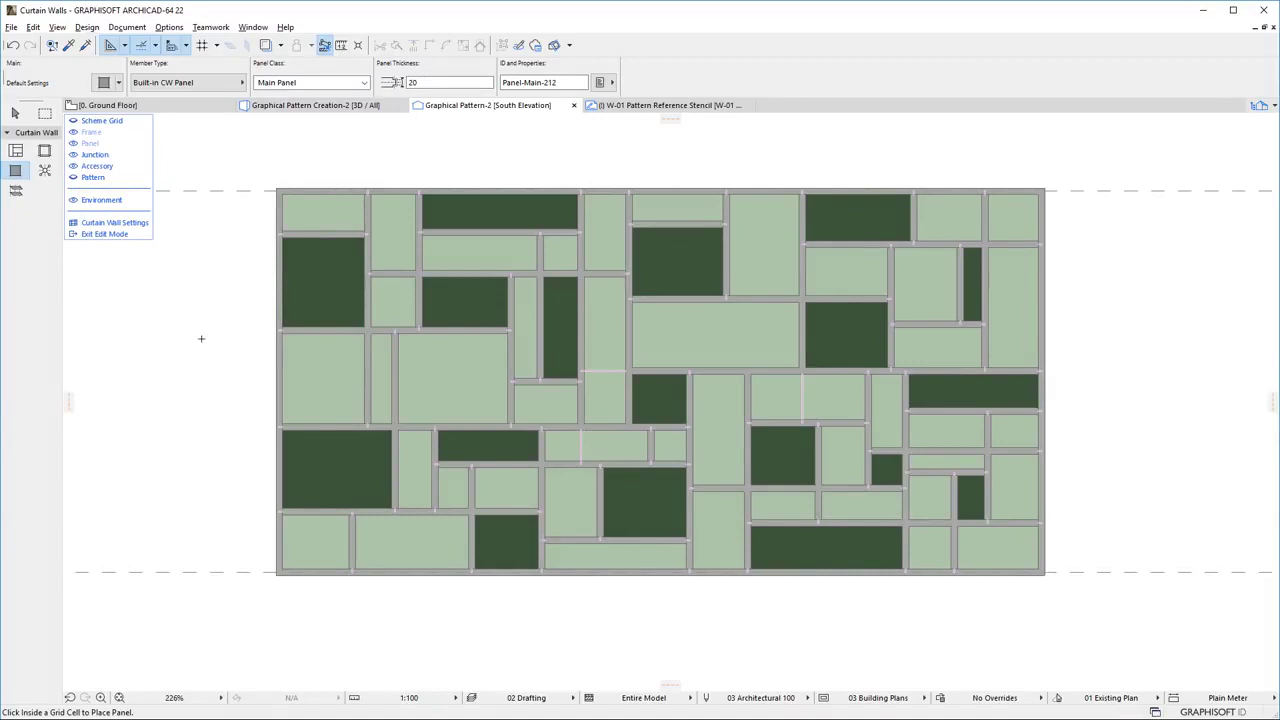
click(140, 234)
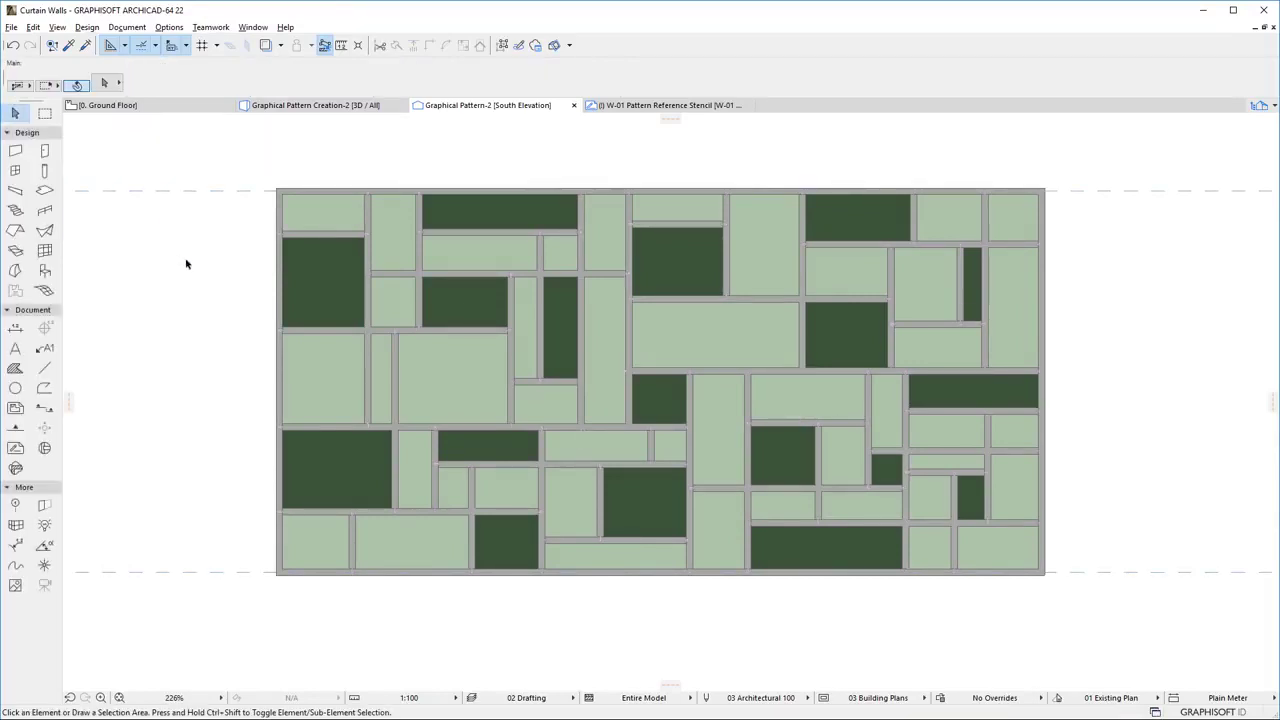
click(292, 106)
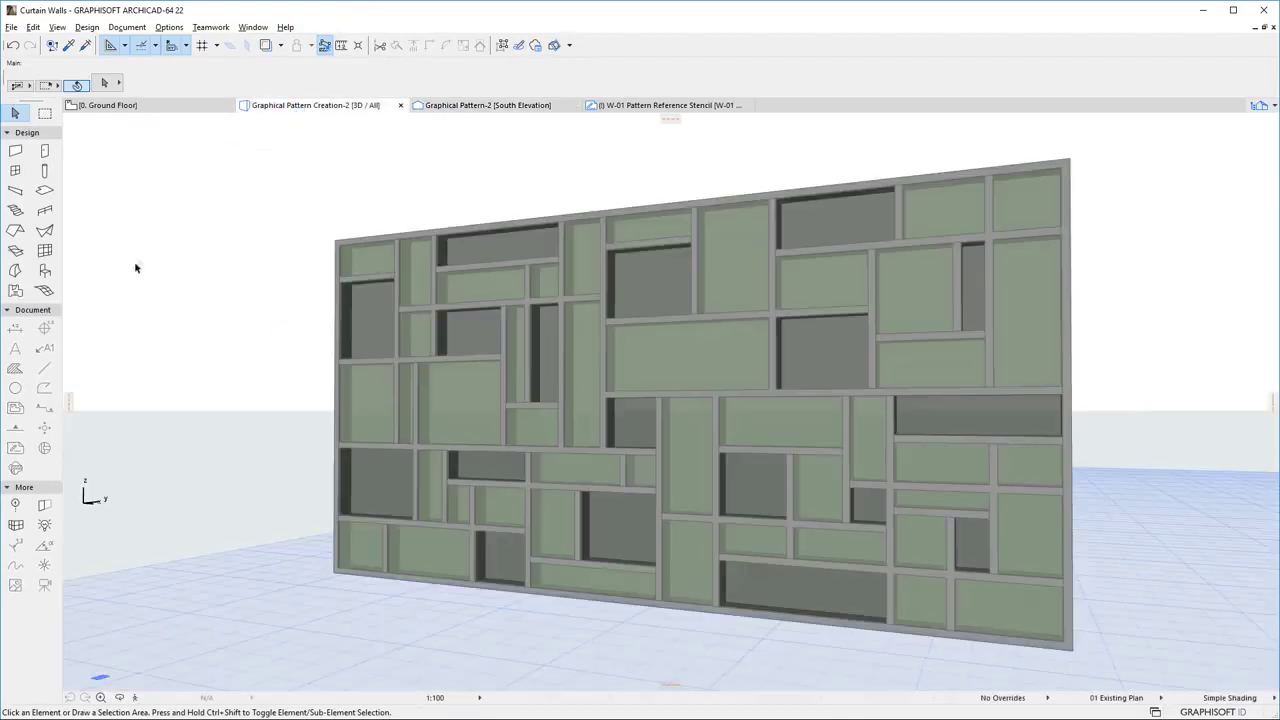